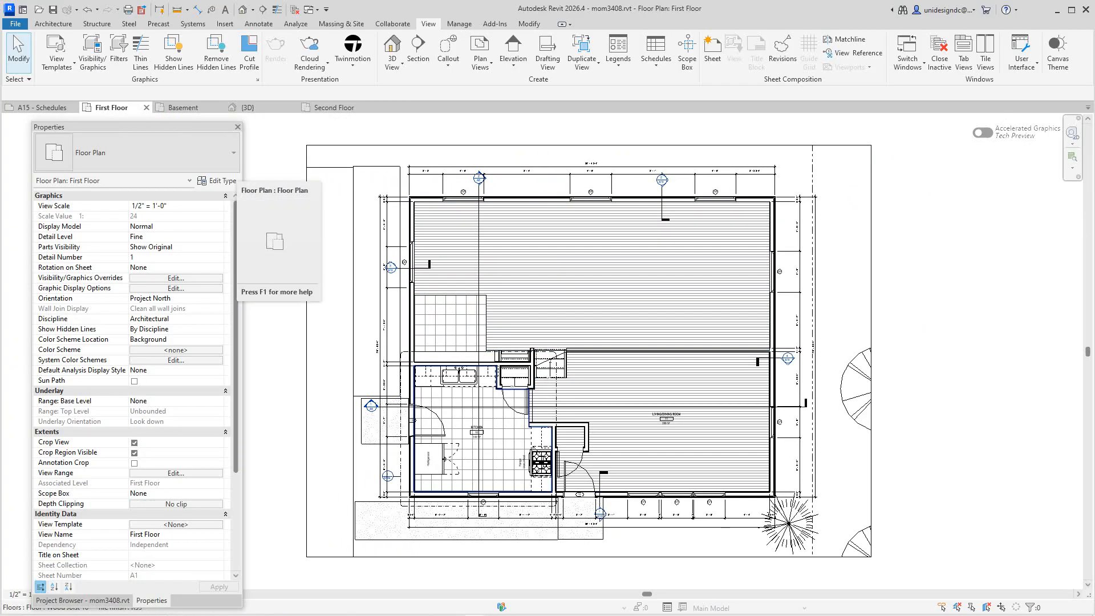
{"action": "scroll", "coordinate": [402, 399], "scroll_direction": "up", "scroll_amount": 1}
{"action": "middle_click_drag", "start_coordinate": [402, 399], "coordinate": [416, 410]}
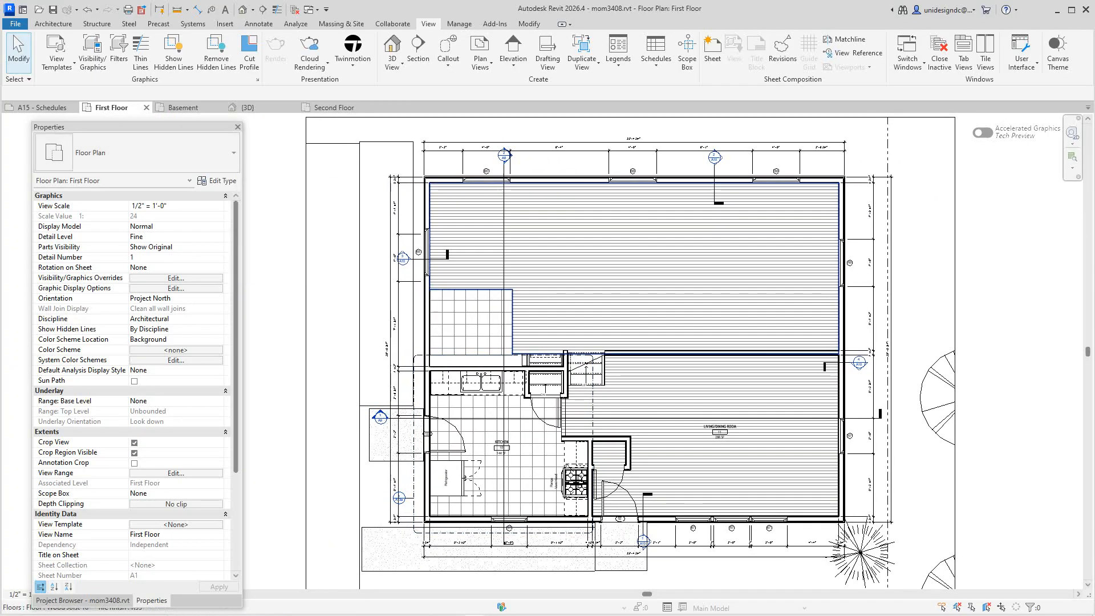
{"action": "scroll", "coordinate": [562, 415], "scroll_direction": "up", "scroll_amount": 5}
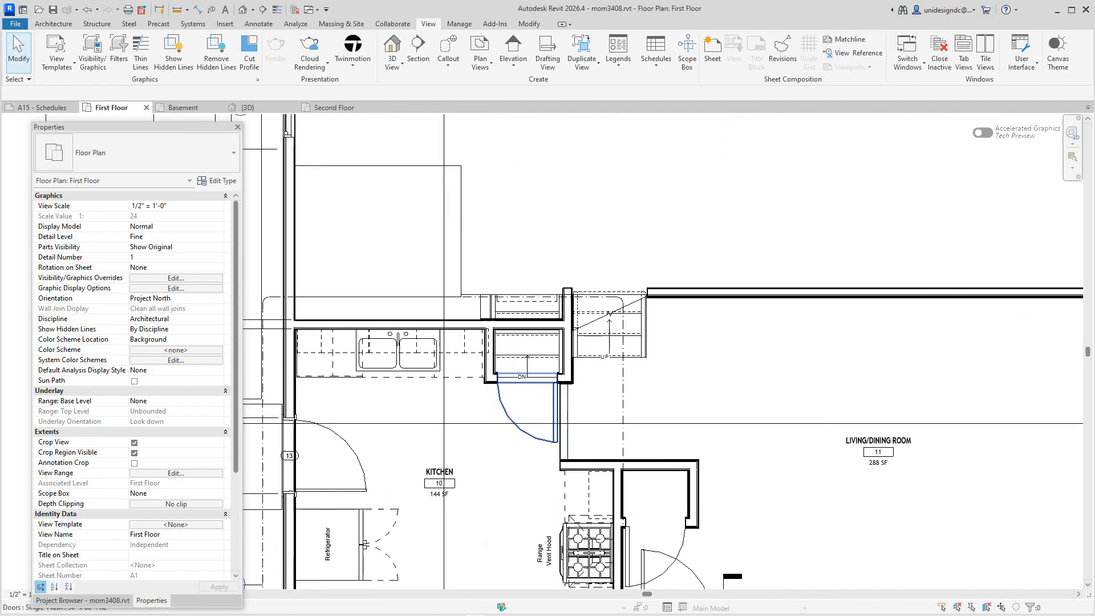
{"action": "scroll", "coordinate": [570, 395], "scroll_direction": "down", "scroll_amount": 7}
{"action": "middle_click_drag", "start_coordinate": [571, 384], "coordinate": [574, 393]}
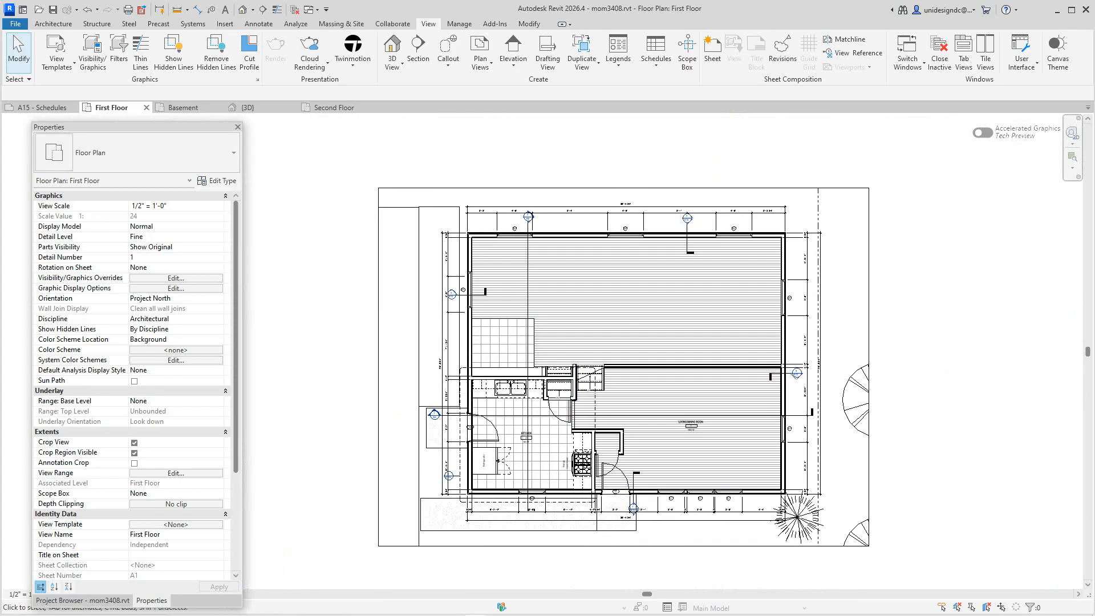
{"action": "left_click_drag", "start_coordinate": [191, 127], "coordinate": [191, 123]}
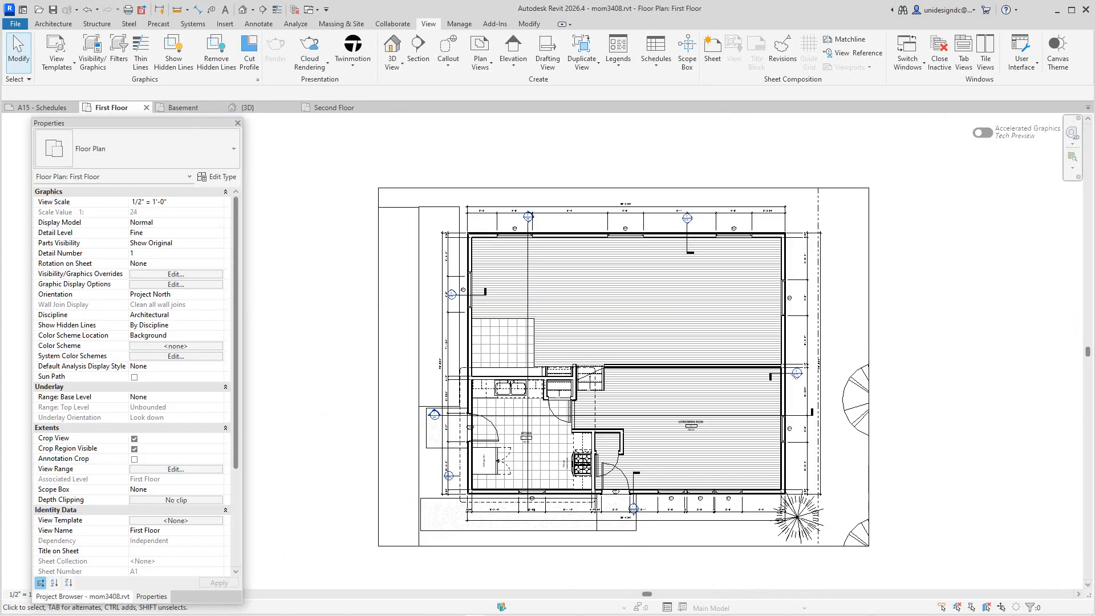
Show the project browser and expand its Schedules/Quantities category to list the project's schedules
{"action": "left_click", "coordinate": [83, 596]}
{"action": "scroll", "coordinate": [114, 410], "scroll_direction": "down", "scroll_amount": 2}
{"action": "scroll", "coordinate": [114, 399], "scroll_direction": "down", "scroll_amount": 1}
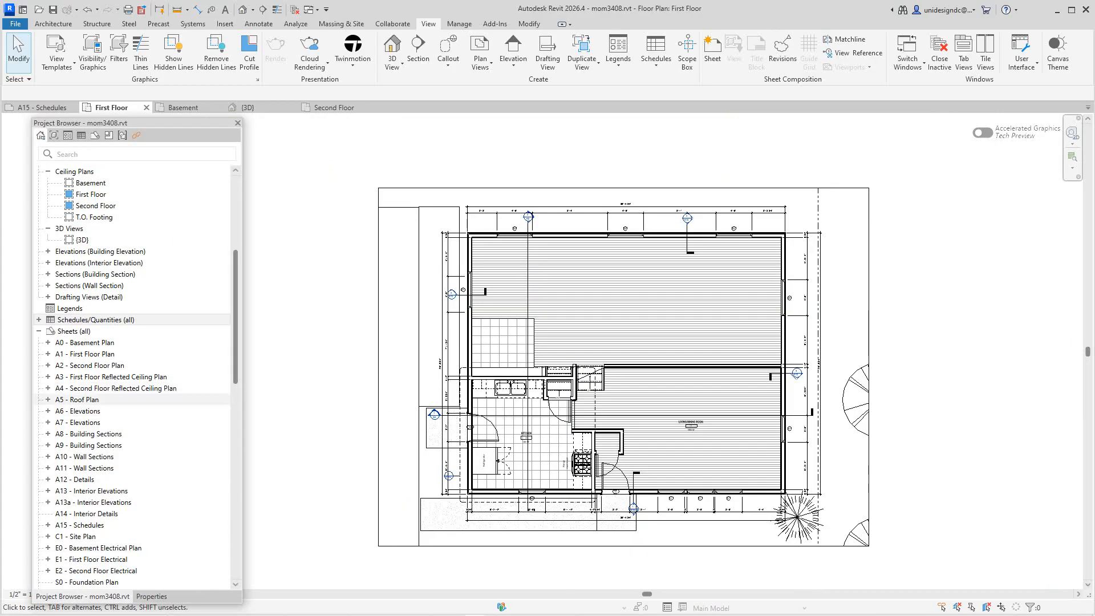
{"action": "scroll", "coordinate": [114, 399], "scroll_direction": "down", "scroll_amount": 14}
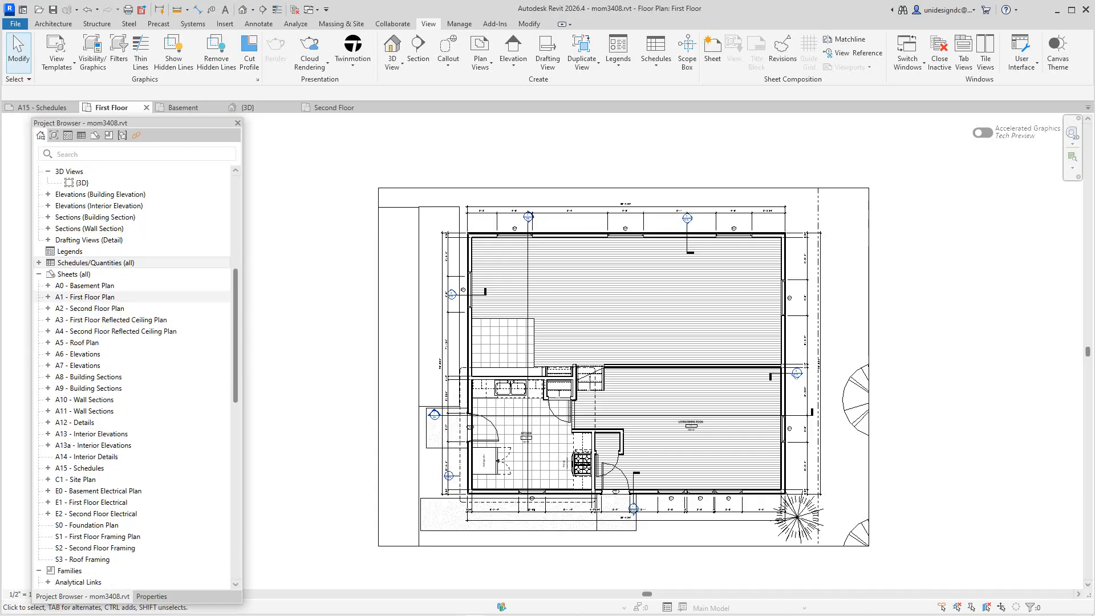
{"action": "scroll", "coordinate": [114, 399], "scroll_direction": "down", "scroll_amount": 10}
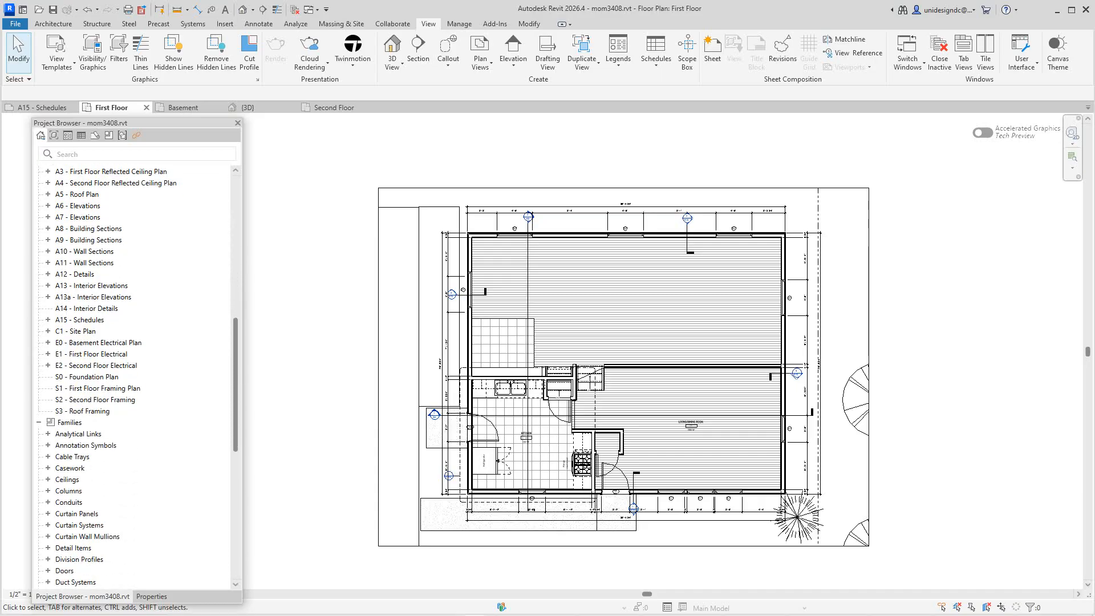
{"action": "scroll", "coordinate": [114, 399], "scroll_direction": "up", "scroll_amount": 13}
{"action": "scroll", "coordinate": [132, 376], "scroll_direction": "up", "scroll_amount": 8}
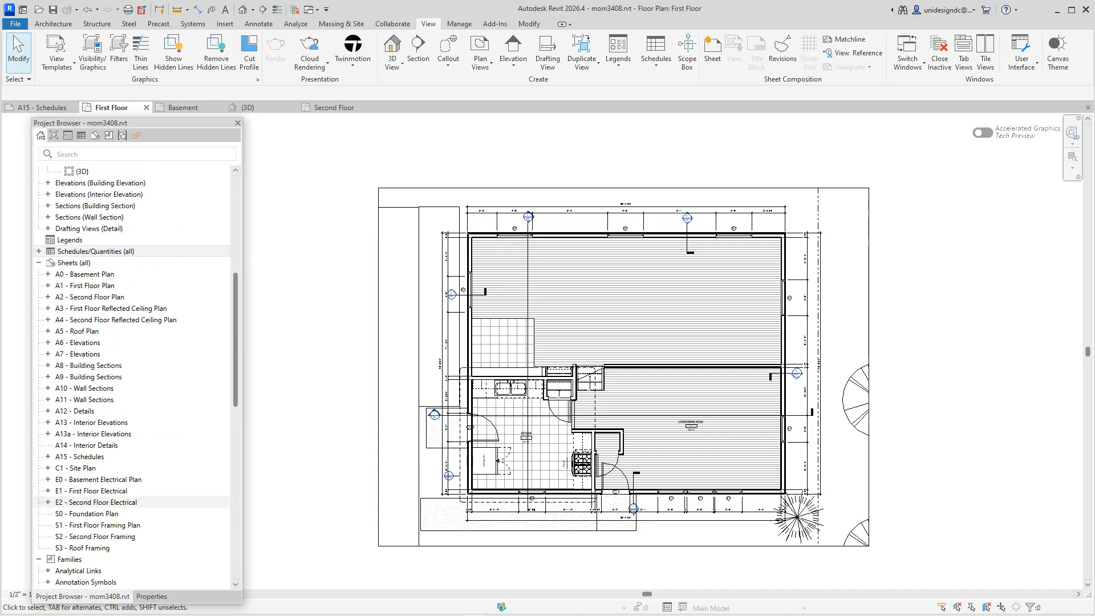
{"action": "double_click", "coordinate": [91, 285]}
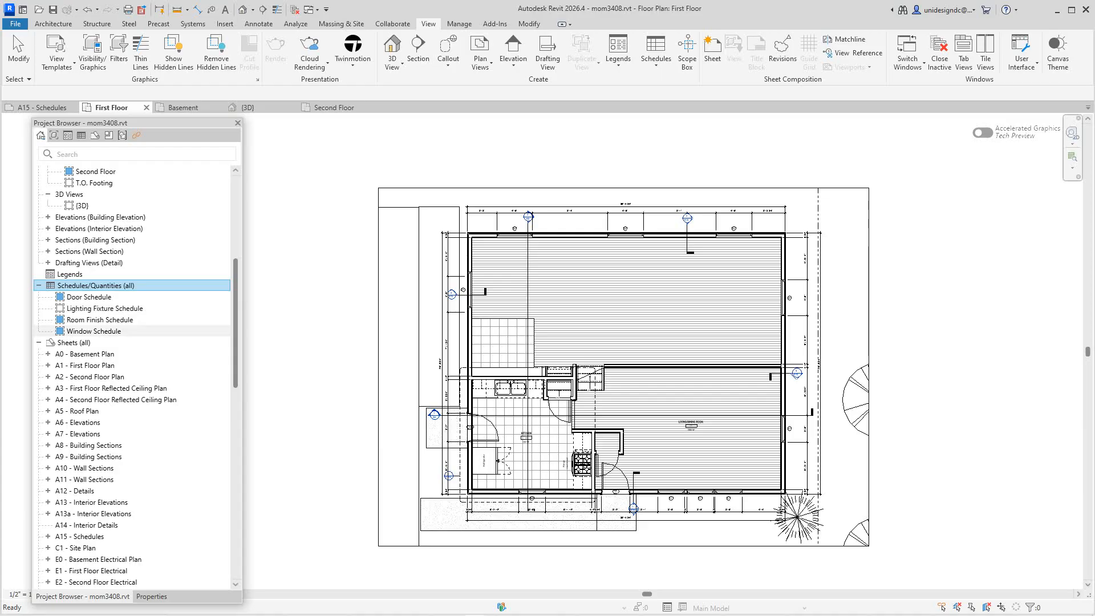
Find sheet A15 - Schedules in the project's sheet list and open it
{"action": "scroll", "coordinate": [86, 365], "scroll_direction": "down", "scroll_amount": 4}
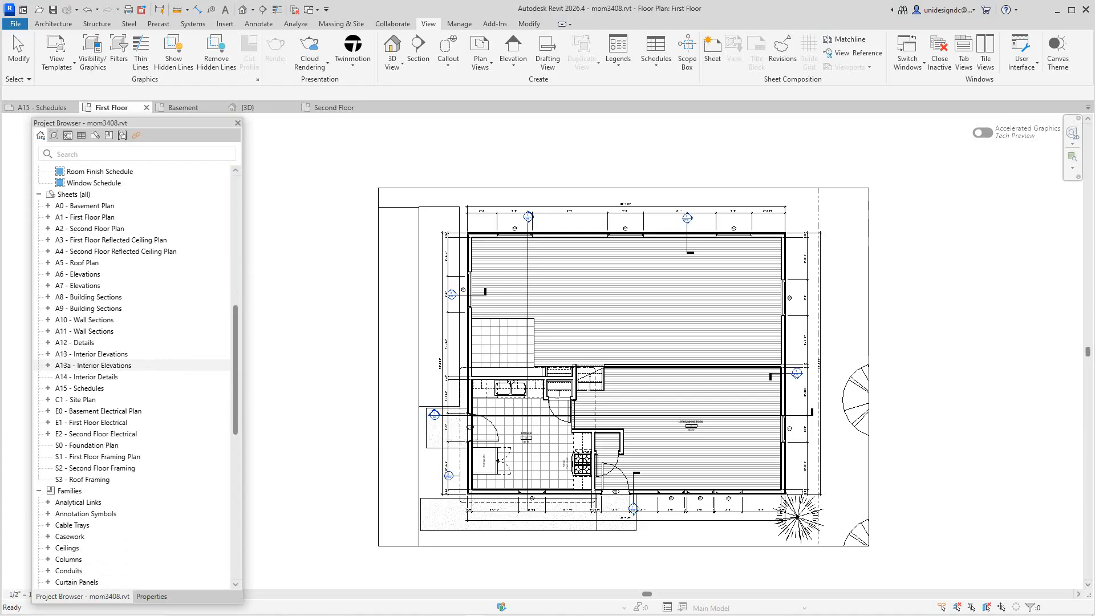
{"action": "scroll", "coordinate": [85, 365], "scroll_direction": "down", "scroll_amount": 2}
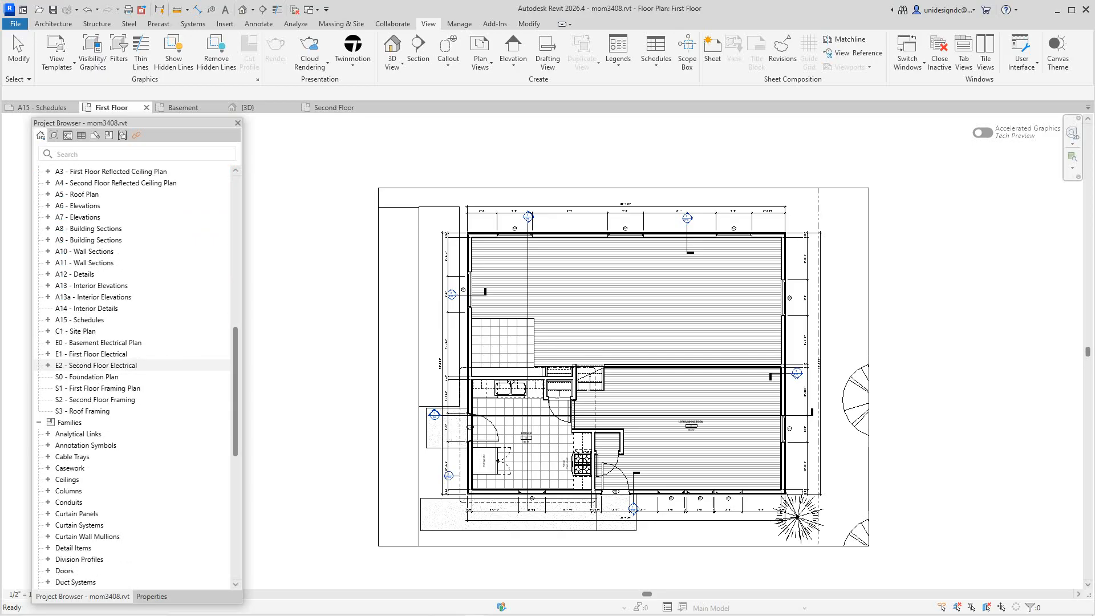
{"action": "scroll", "coordinate": [86, 365], "scroll_direction": "down", "scroll_amount": 2}
{"action": "scroll", "coordinate": [85, 365], "scroll_direction": "up", "scroll_amount": 2}
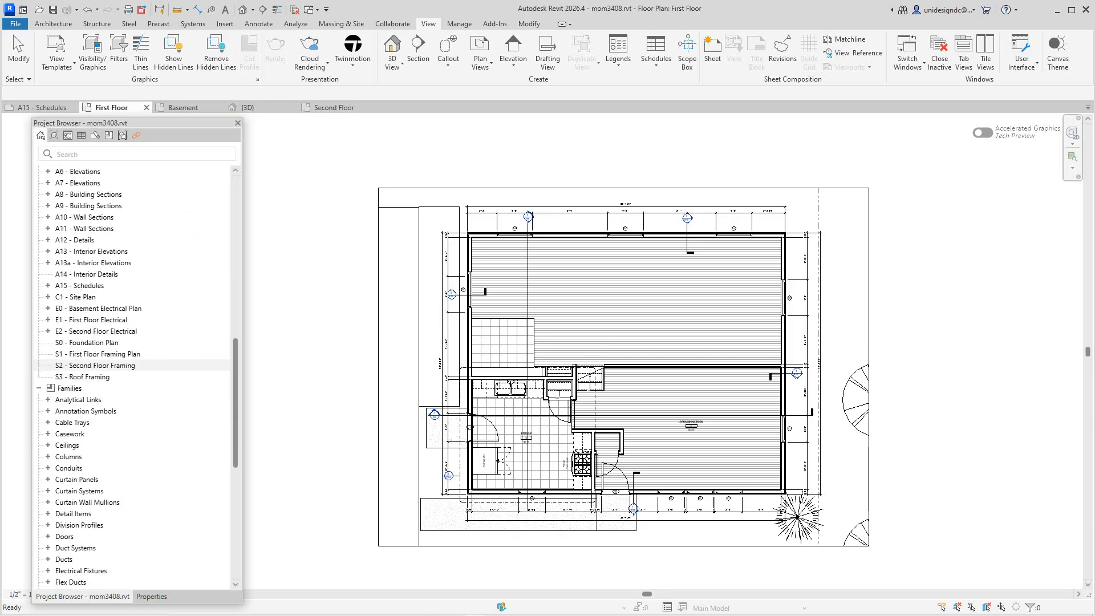
{"action": "scroll", "coordinate": [86, 364], "scroll_direction": "up", "scroll_amount": 1}
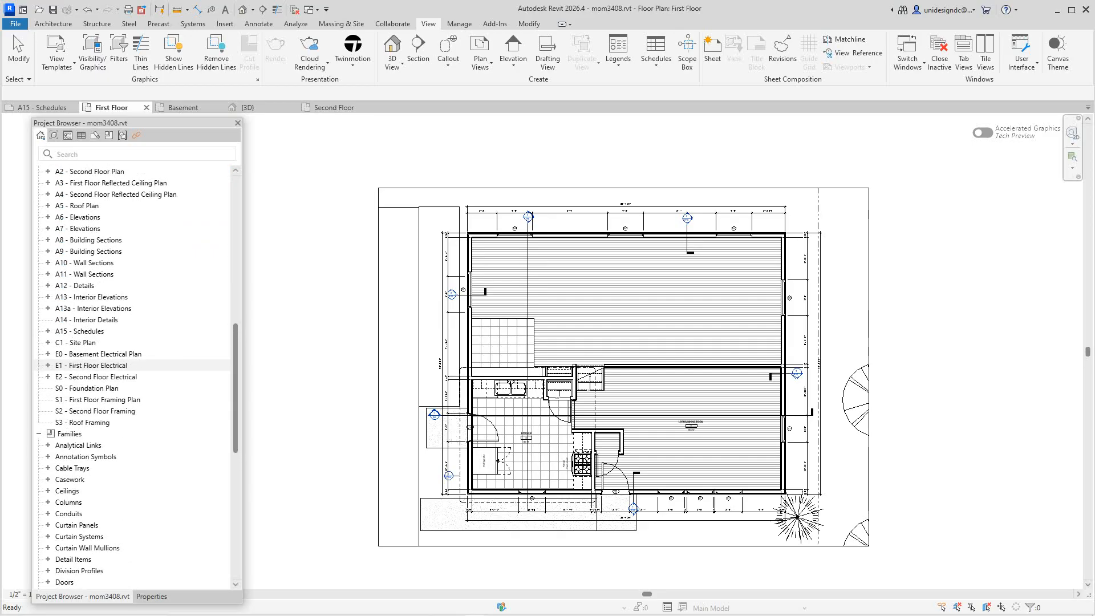
{"action": "scroll", "coordinate": [86, 365], "scroll_direction": "up", "scroll_amount": 1}
{"action": "scroll", "coordinate": [86, 365], "scroll_direction": "down", "scroll_amount": 1}
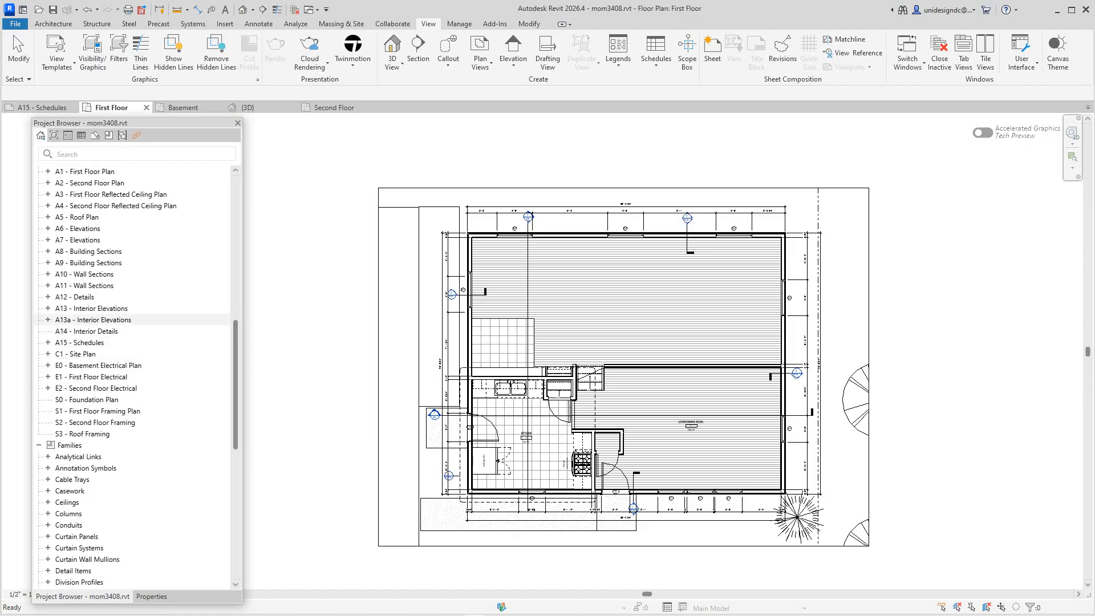
{"action": "scroll", "coordinate": [95, 319], "scroll_direction": "up", "scroll_amount": 1}
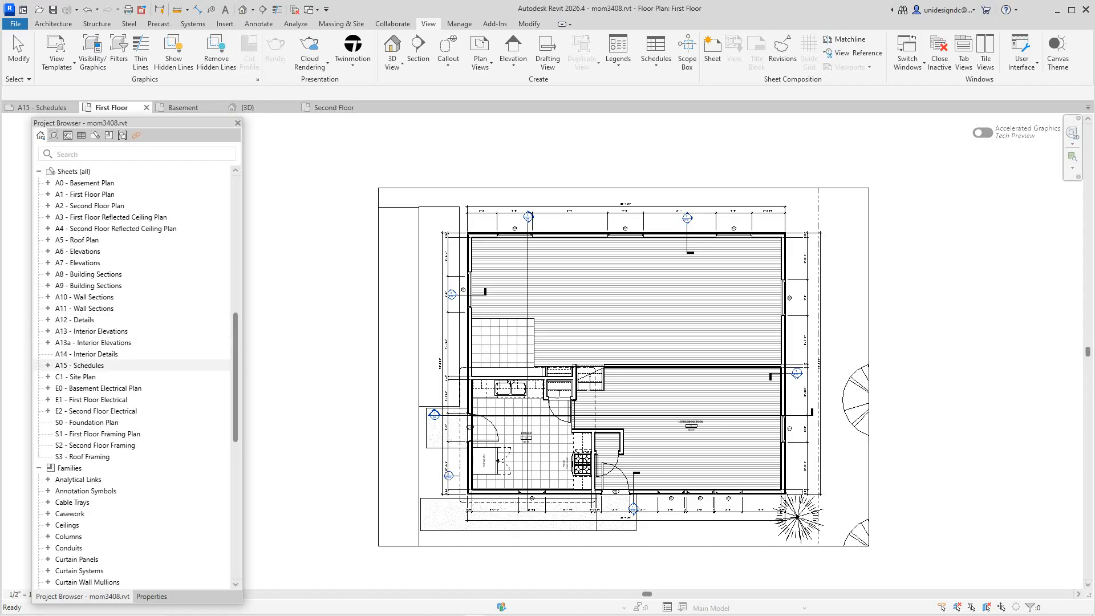
{"action": "left_click", "coordinate": [79, 365]}
{"action": "double_click", "coordinate": [80, 365]}
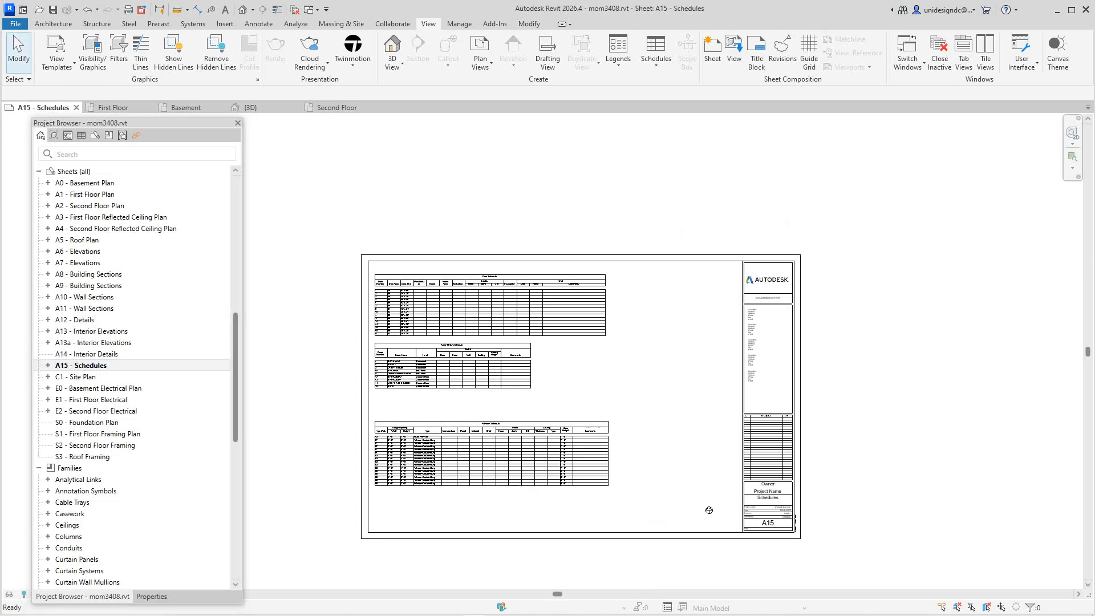
Examine the door, room finish and window schedules placed on sheet A15, including their column headings and rows
{"action": "scroll", "coordinate": [513, 273], "scroll_direction": "up", "scroll_amount": 2}
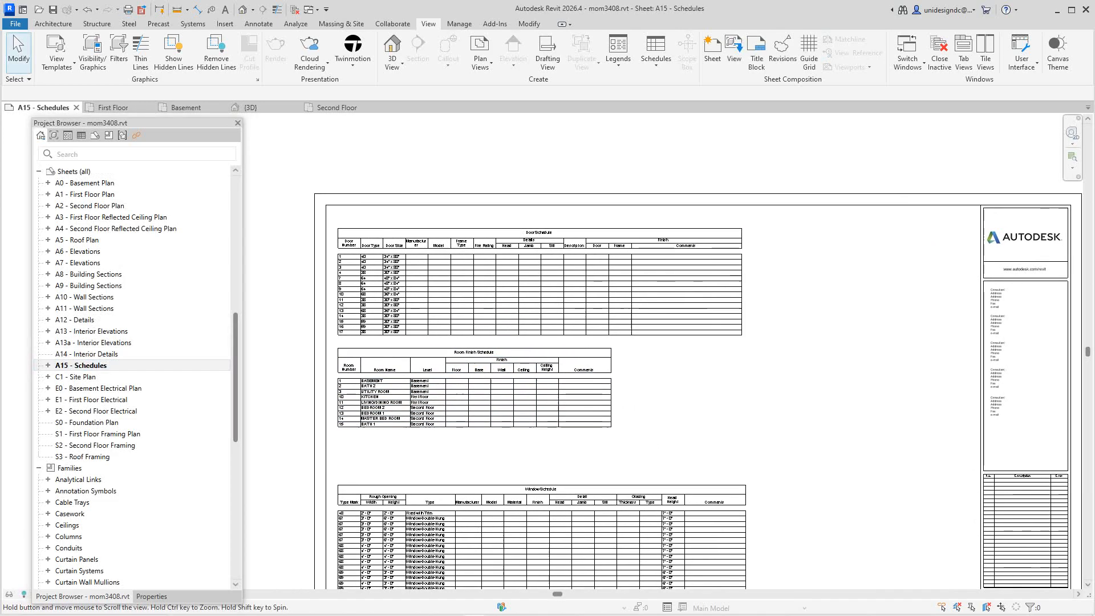
{"action": "scroll", "coordinate": [553, 273], "scroll_direction": "down", "scroll_amount": 2}
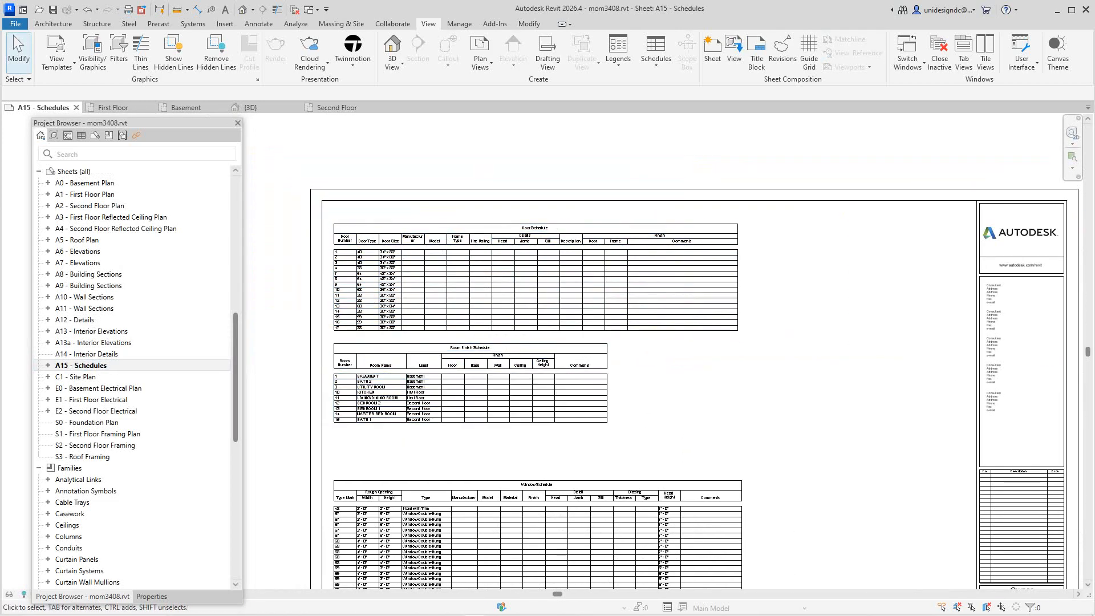
{"action": "scroll", "coordinate": [508, 371], "scroll_direction": "up", "scroll_amount": 1}
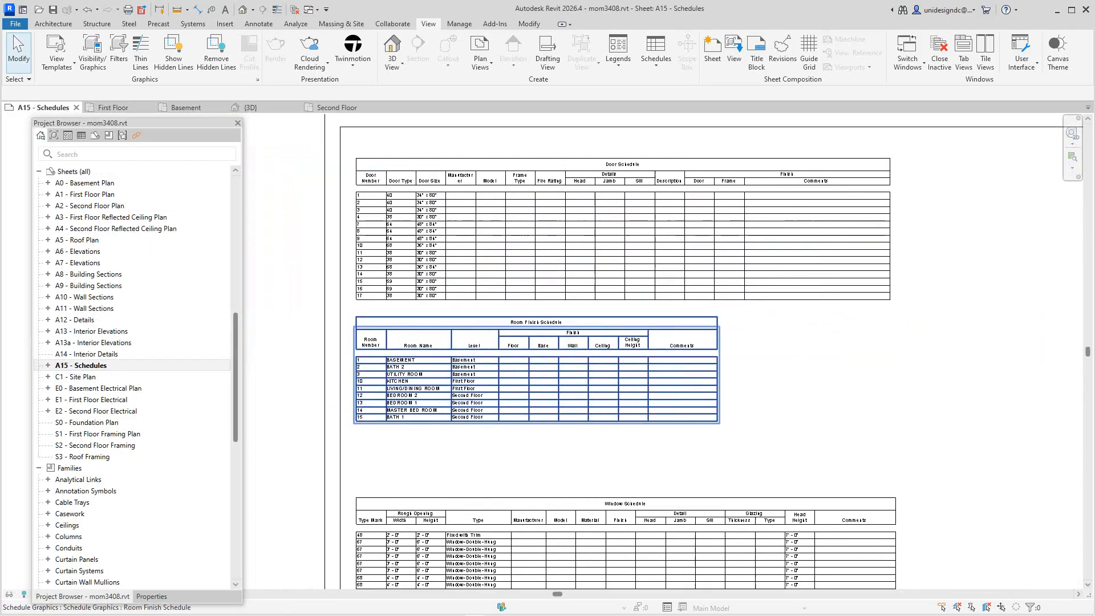
{"action": "scroll", "coordinate": [418, 364], "scroll_direction": "up", "scroll_amount": 2}
{"action": "middle_click_drag", "start_coordinate": [417, 364], "coordinate": [465, 385]}
{"action": "scroll", "coordinate": [482, 213], "scroll_direction": "up", "scroll_amount": 1}
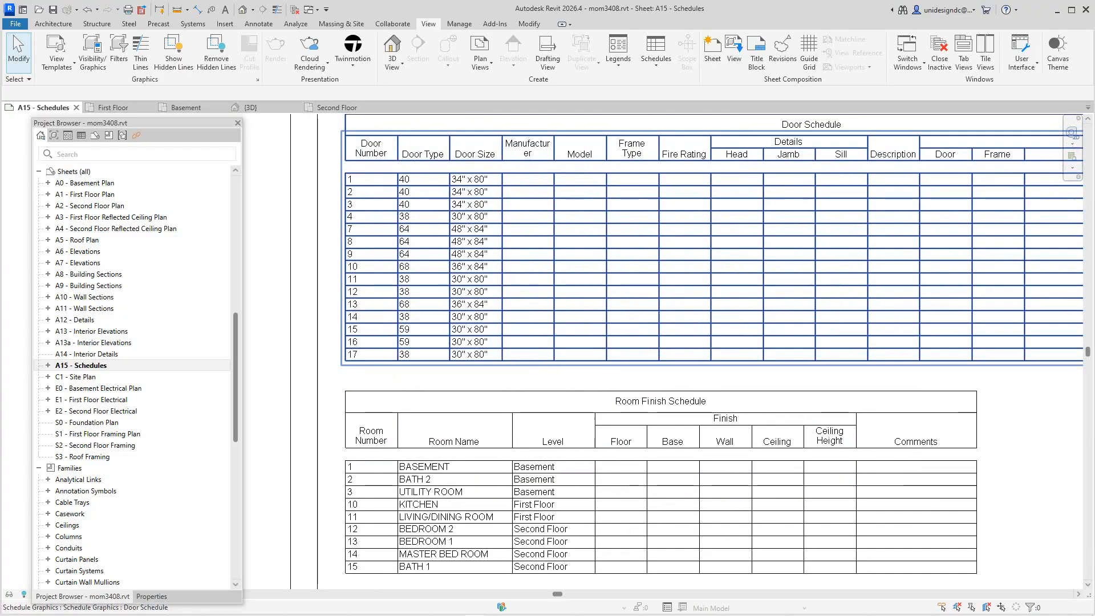
{"action": "scroll", "coordinate": [483, 220], "scroll_direction": "down", "scroll_amount": 1}
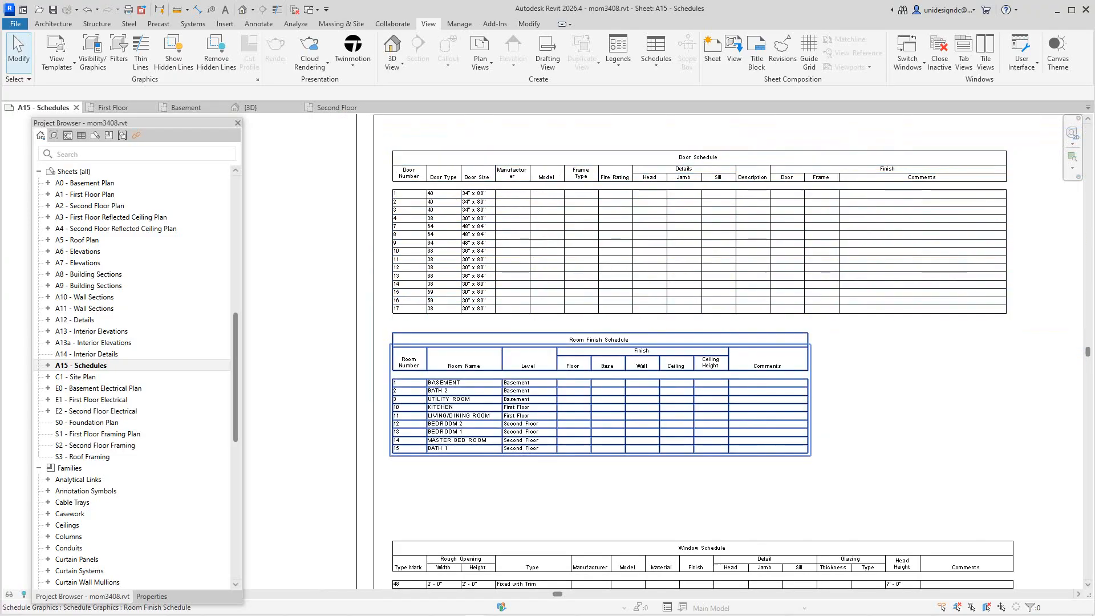
{"action": "mouse_move", "coordinate": [547, 417]}
{"action": "middle_mouse_down"}
{"action": "mouse_move", "coordinate": [542, 365]}
{"action": "mouse_move", "coordinate": [544, 409]}
{"action": "middle_mouse_up"}
{"action": "scroll", "coordinate": [542, 365], "scroll_direction": "down", "scroll_amount": 1}
{"action": "scroll", "coordinate": [558, 301], "scroll_direction": "up", "scroll_amount": 2}
{"action": "middle_click_drag", "start_coordinate": [559, 300], "coordinate": [489, 327]}
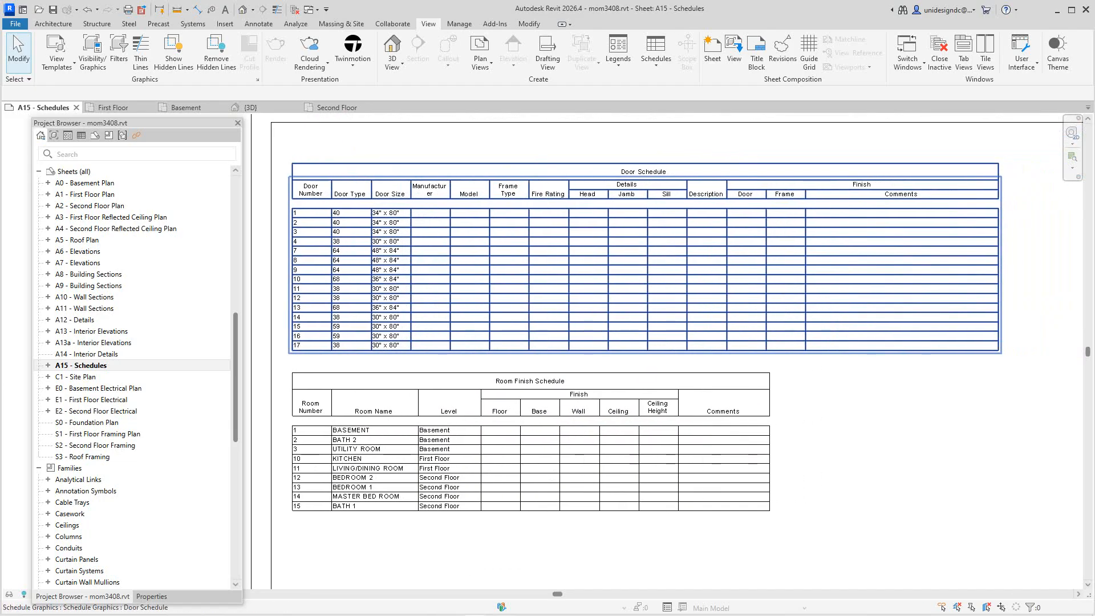
{"action": "scroll", "coordinate": [483, 318], "scroll_direction": "down", "scroll_amount": 1}
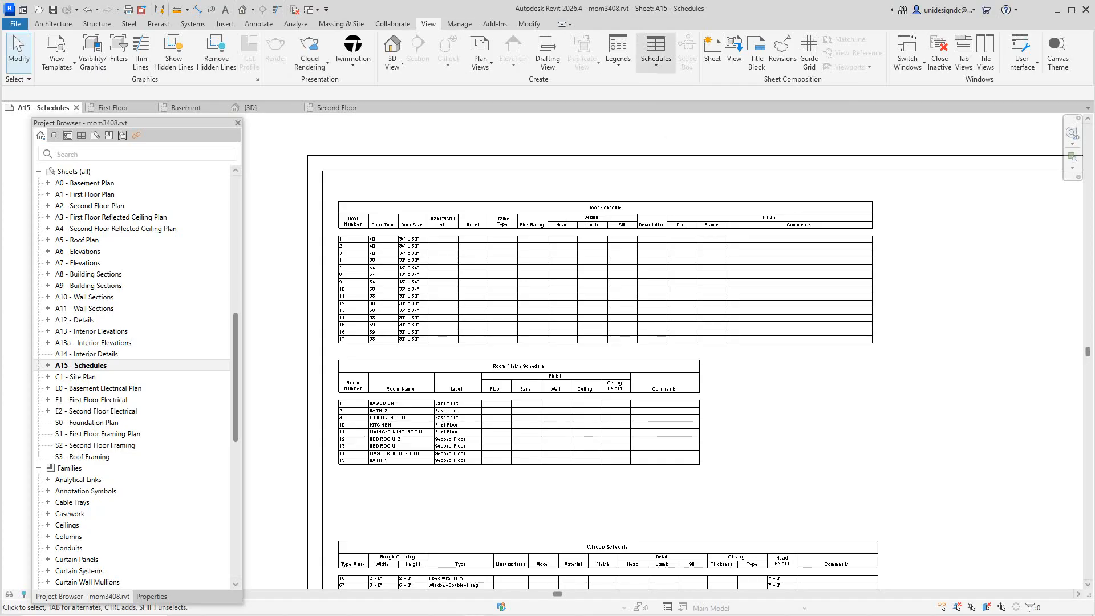
{"action": "left_click", "coordinate": [656, 63]}
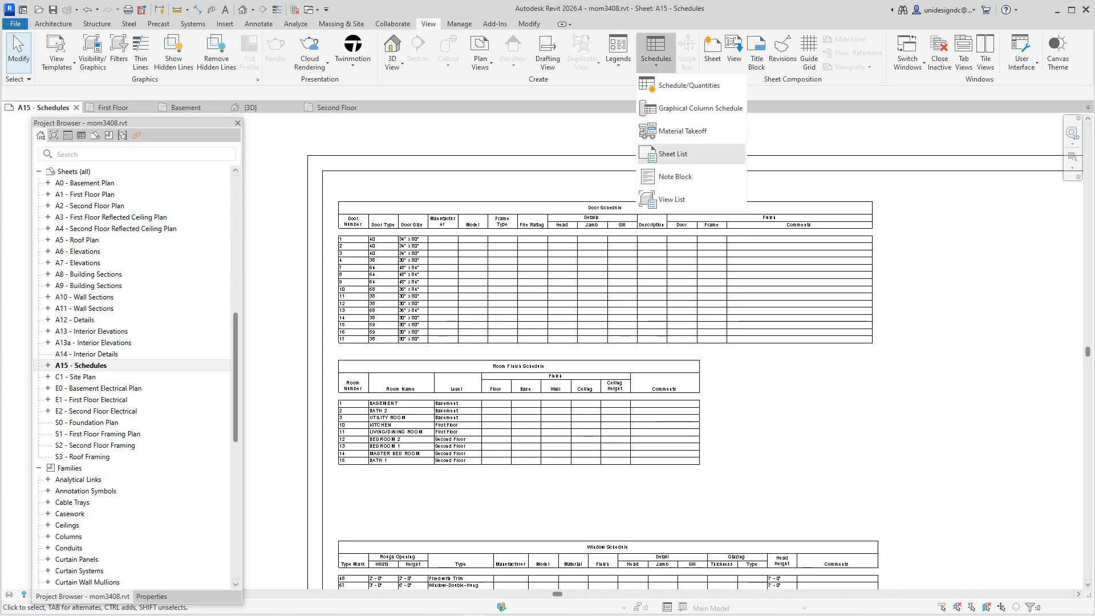
{"action": "left_click", "coordinate": [688, 85]}
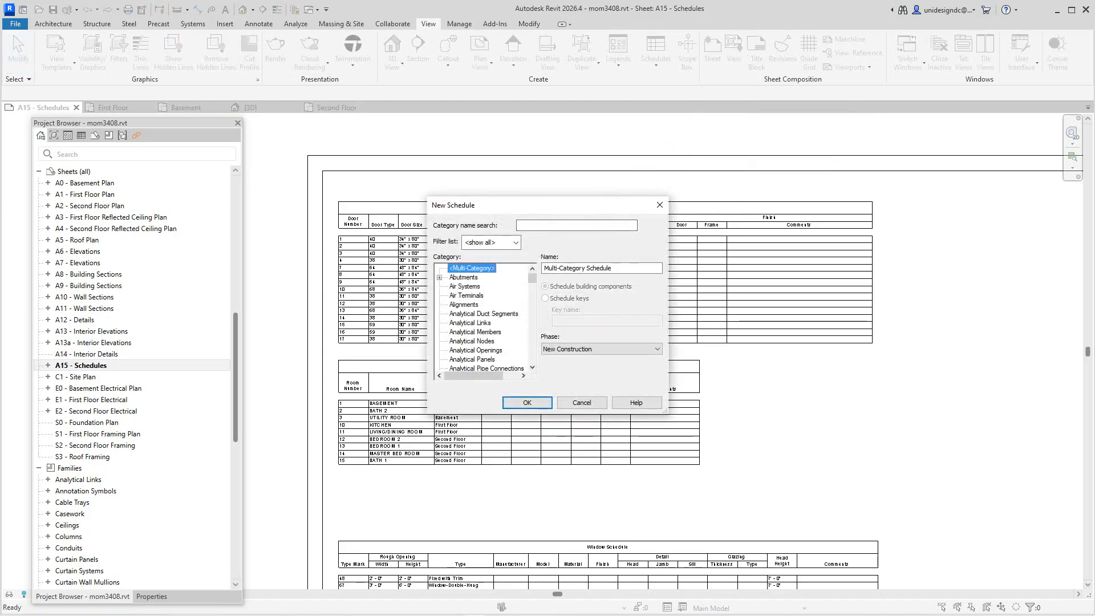
{"action": "scroll", "coordinate": [484, 318], "scroll_direction": "down", "scroll_amount": 4}
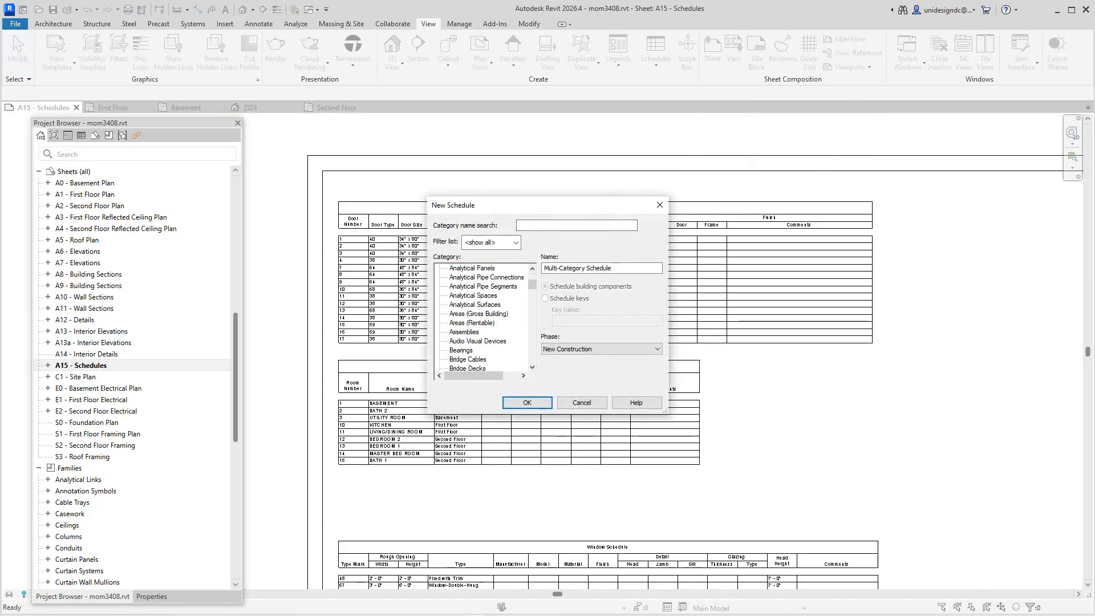
{"action": "scroll", "coordinate": [484, 318], "scroll_direction": "down", "scroll_amount": 6}
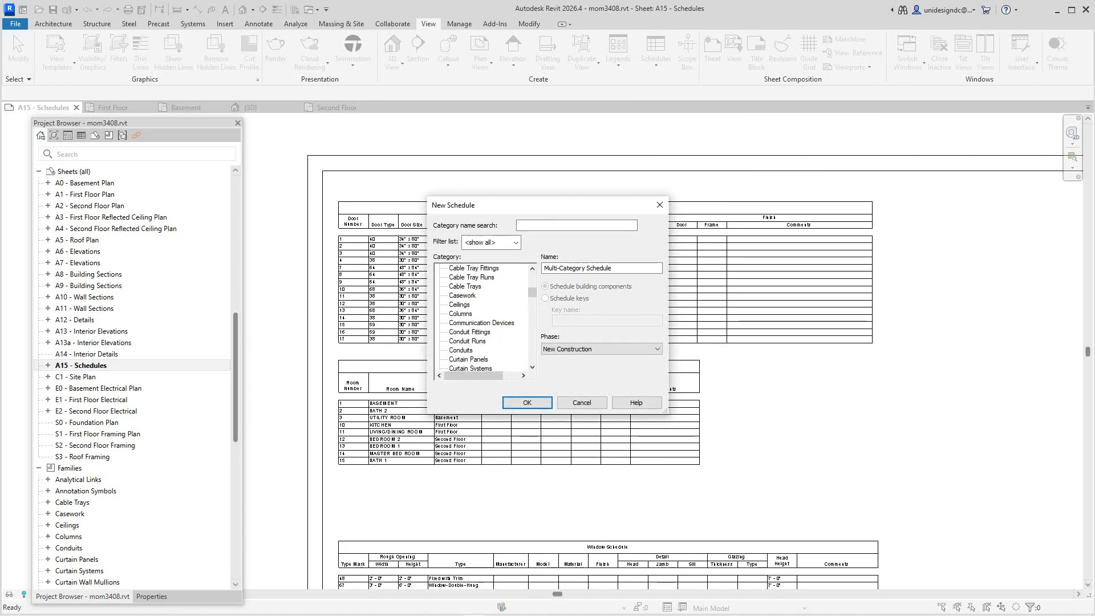
{"action": "scroll", "coordinate": [484, 317], "scroll_direction": "down", "scroll_amount": 5}
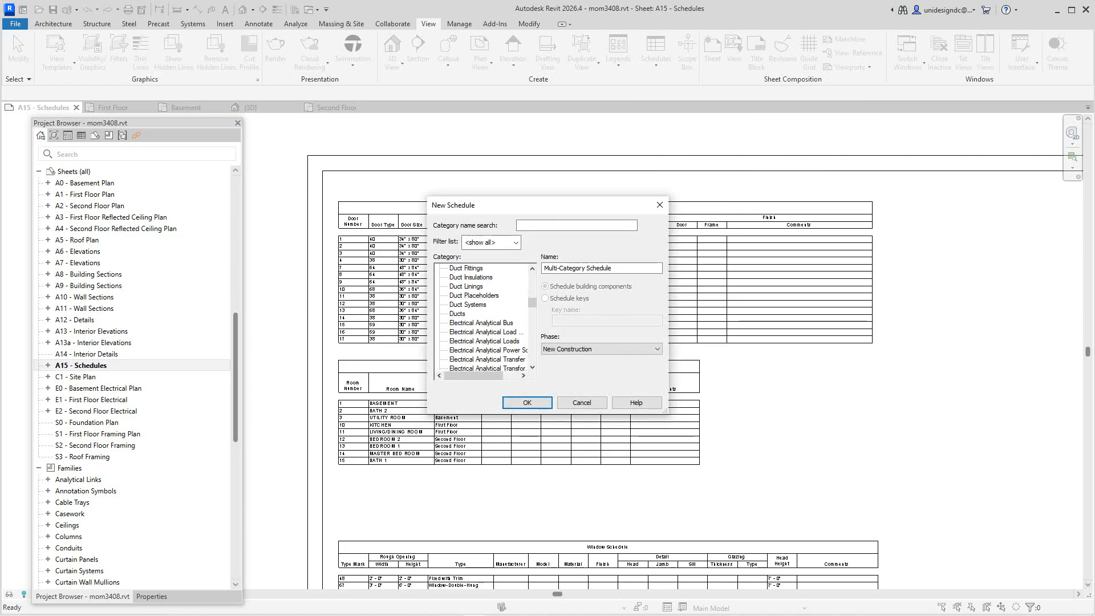
{"action": "scroll", "coordinate": [484, 317], "scroll_direction": "down", "scroll_amount": 8}
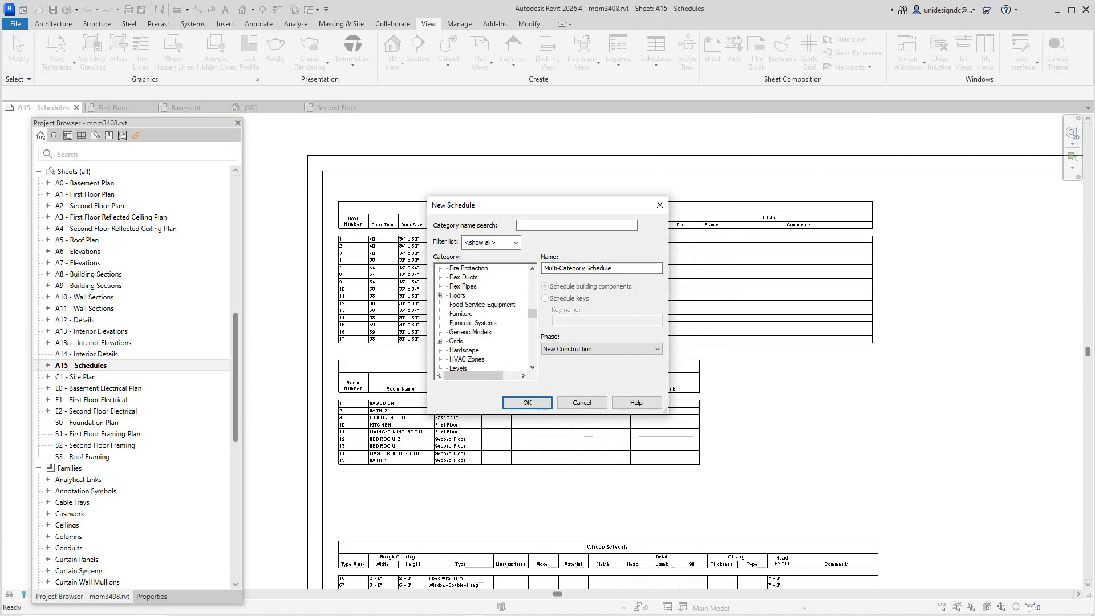
{"action": "scroll", "coordinate": [485, 317], "scroll_direction": "down", "scroll_amount": 8}
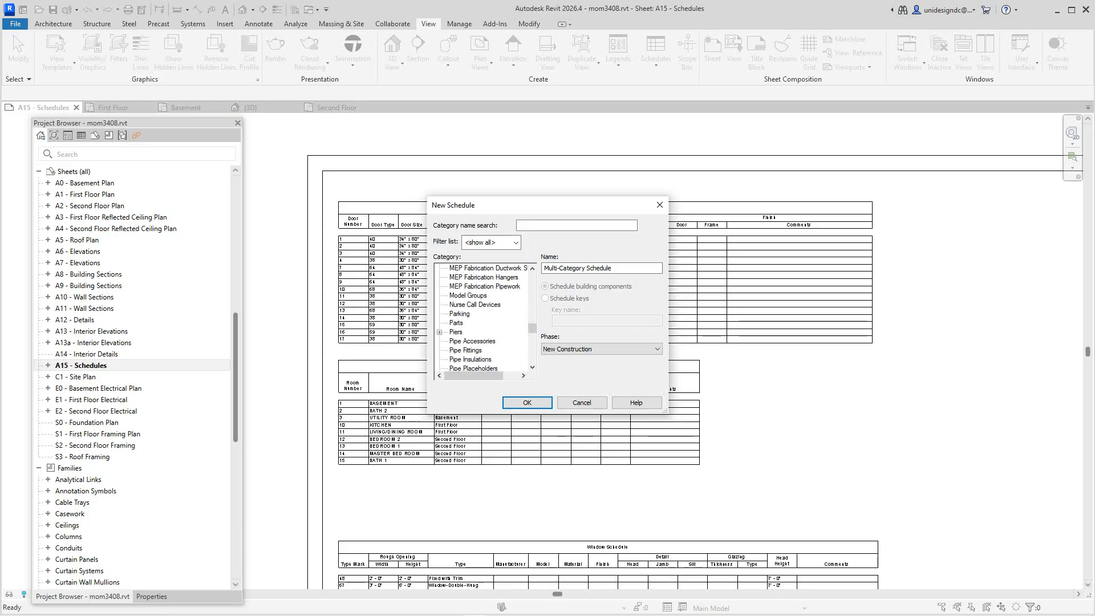
{"action": "scroll", "coordinate": [484, 317], "scroll_direction": "down", "scroll_amount": 3}
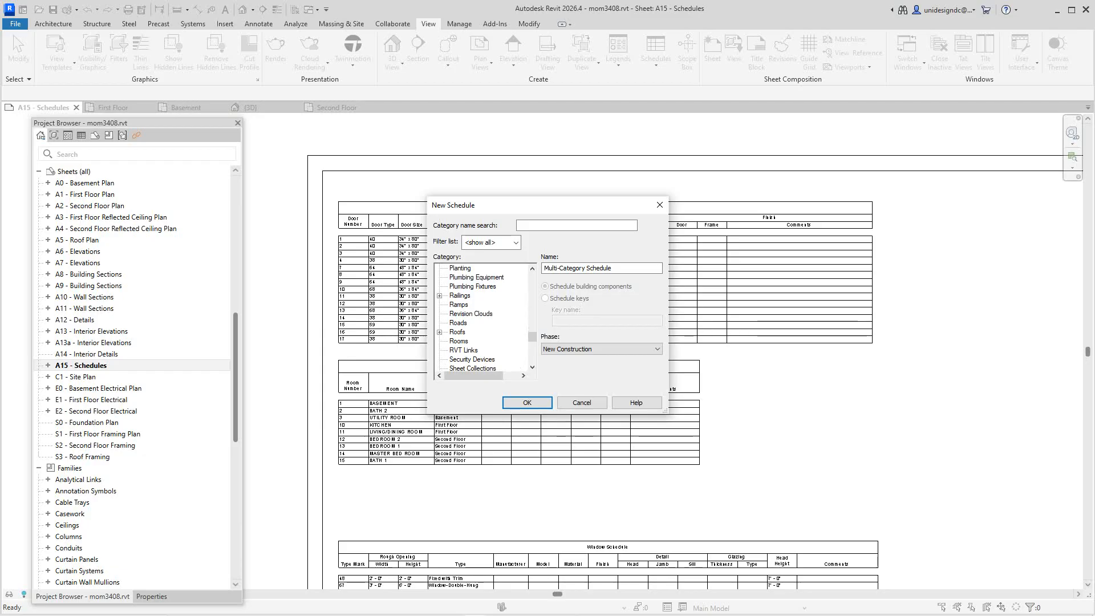
{"action": "left_click", "coordinate": [458, 341]}
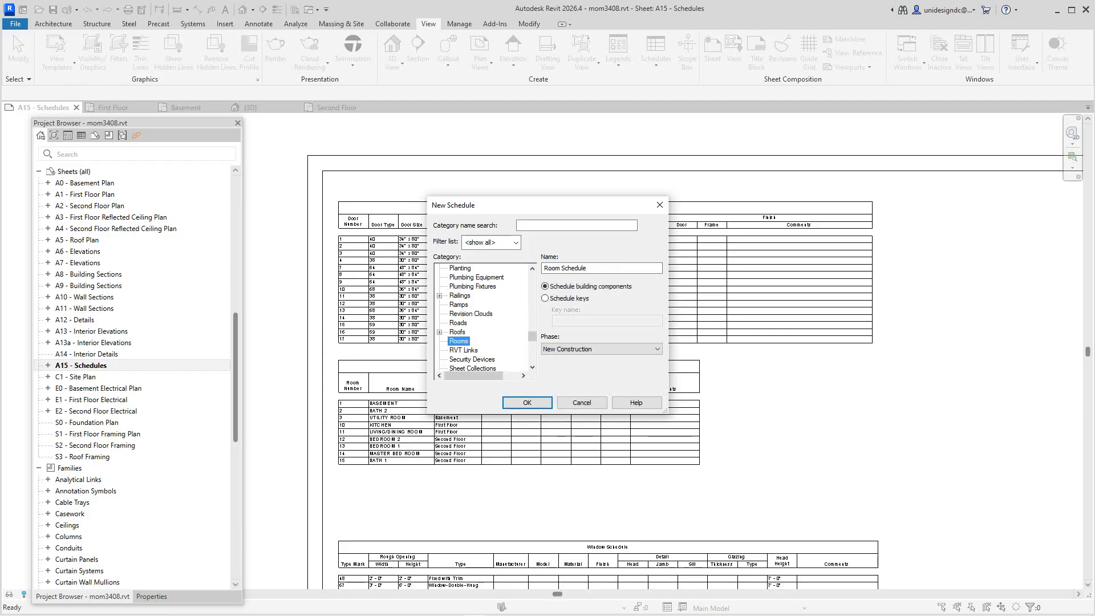
{"action": "left_click", "coordinate": [527, 402]}
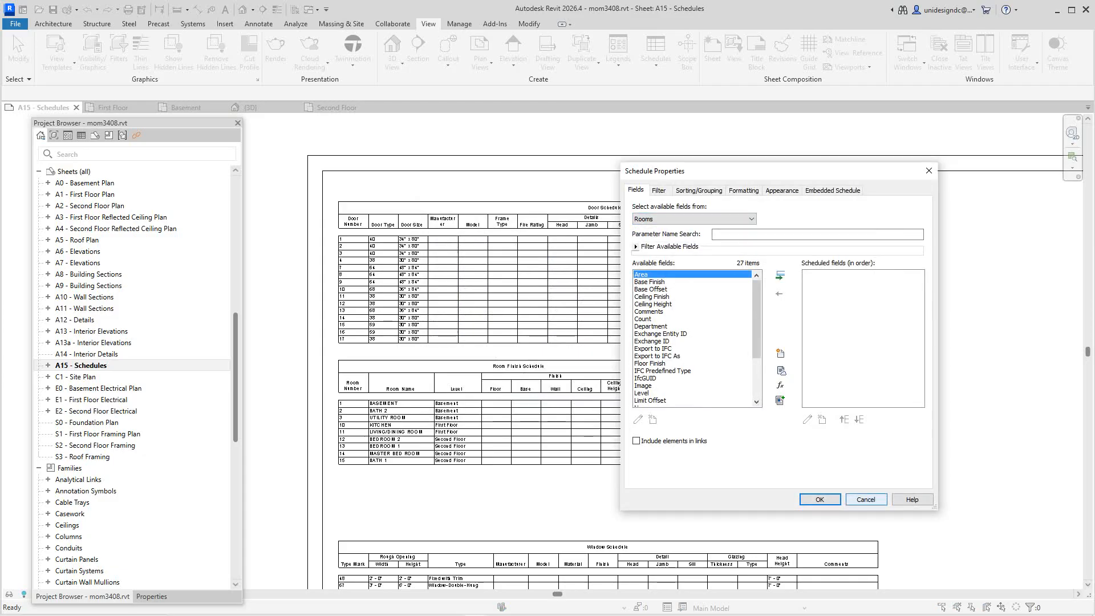
{"action": "left_click", "coordinate": [865, 499]}
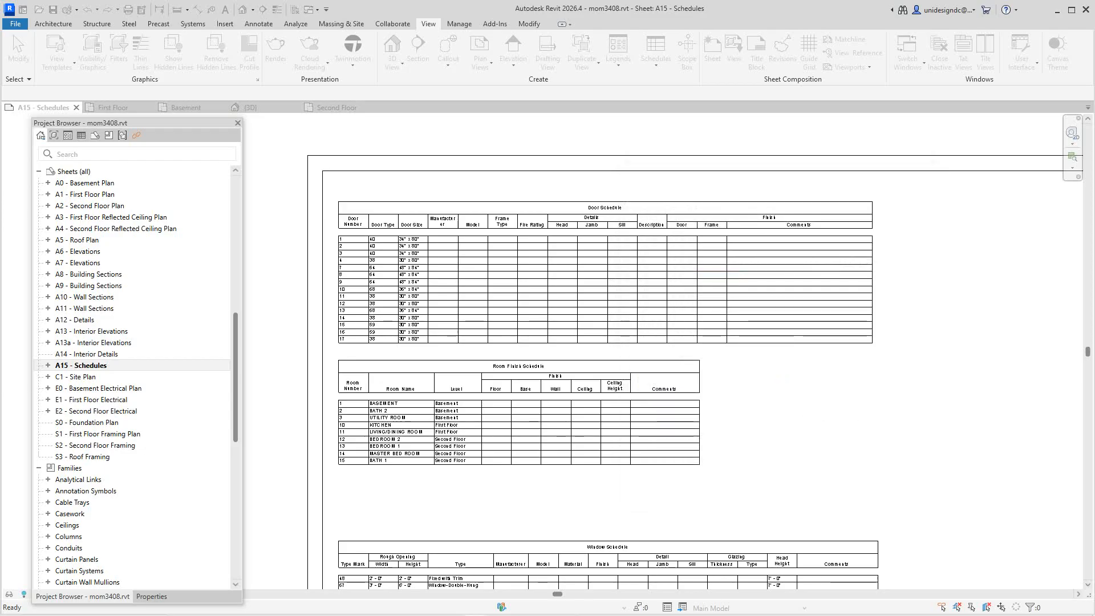
{"action": "scroll", "coordinate": [718, 355], "scroll_direction": "down", "scroll_amount": 3}
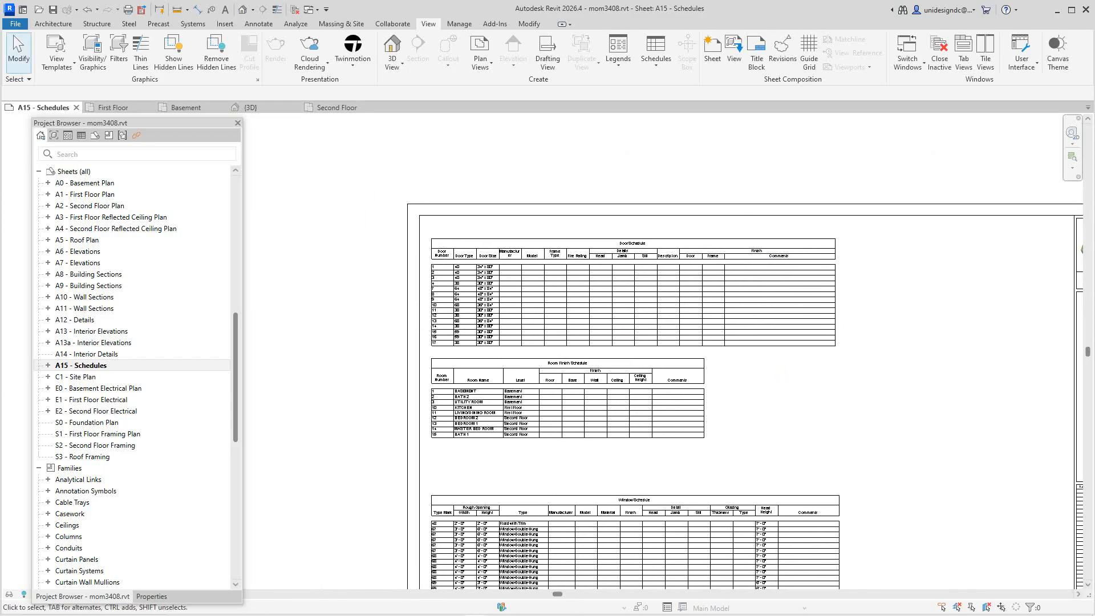
Select the room finish schedule on sheet A15 and look over the kitchen and living/dining room on the First Floor plan
{"action": "left_click", "coordinate": [639, 399]}
{"action": "middle_click_drag", "start_coordinate": [638, 400], "coordinate": [605, 351]}
{"action": "left_click", "coordinate": [114, 107]}
{"action": "scroll", "coordinate": [667, 382], "scroll_direction": "down", "scroll_amount": 1}
{"action": "scroll", "coordinate": [534, 451], "scroll_direction": "up", "scroll_amount": 2}
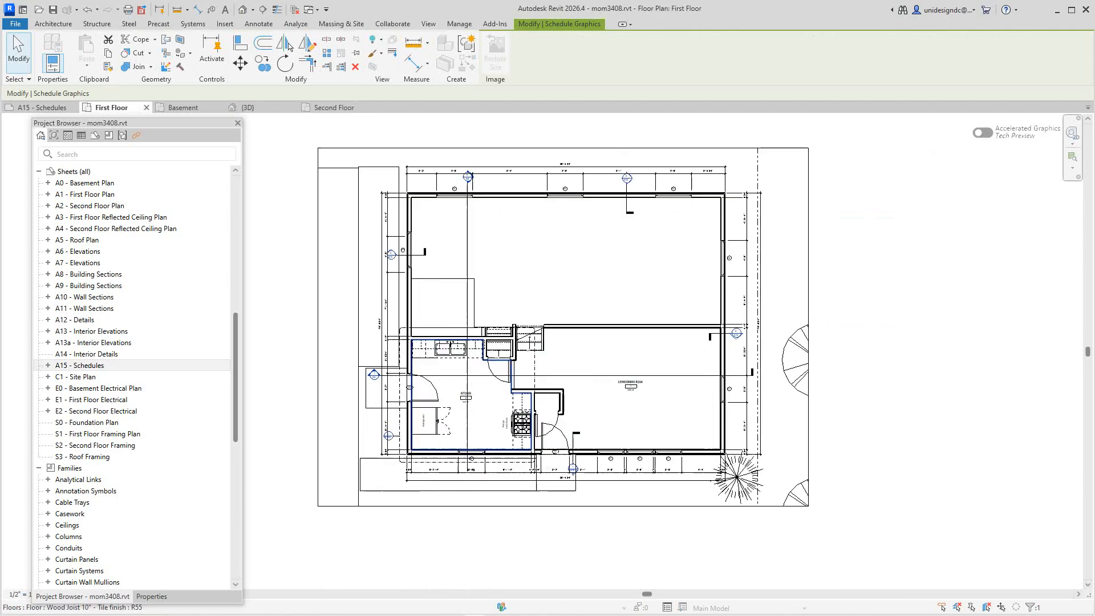
{"action": "scroll", "coordinate": [653, 365], "scroll_direction": "up", "scroll_amount": 5}
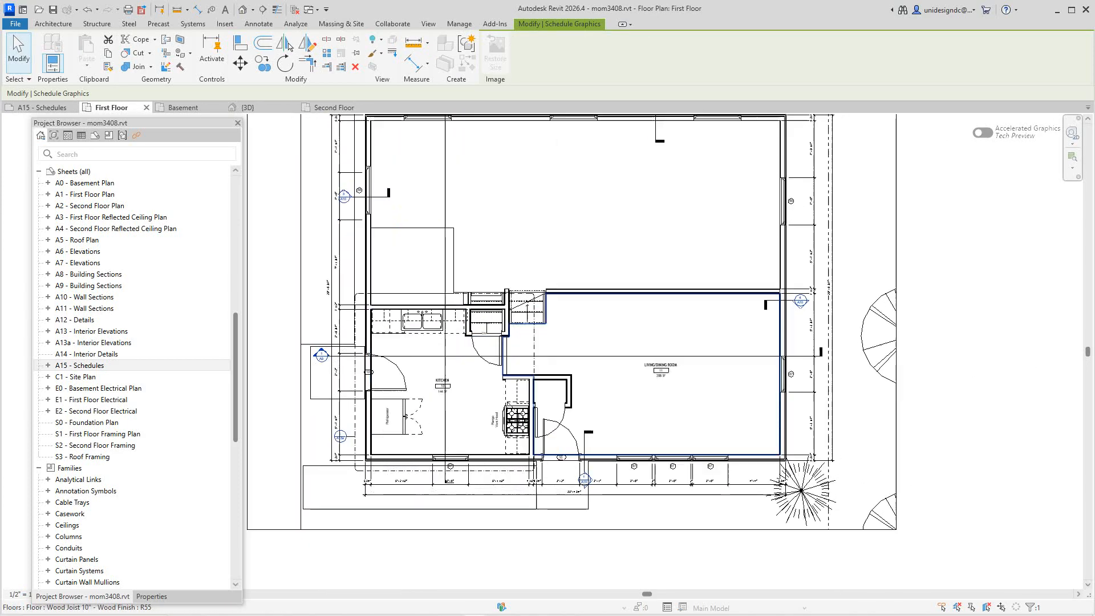
{"action": "scroll", "coordinate": [650, 367], "scroll_direction": "down", "scroll_amount": 4}
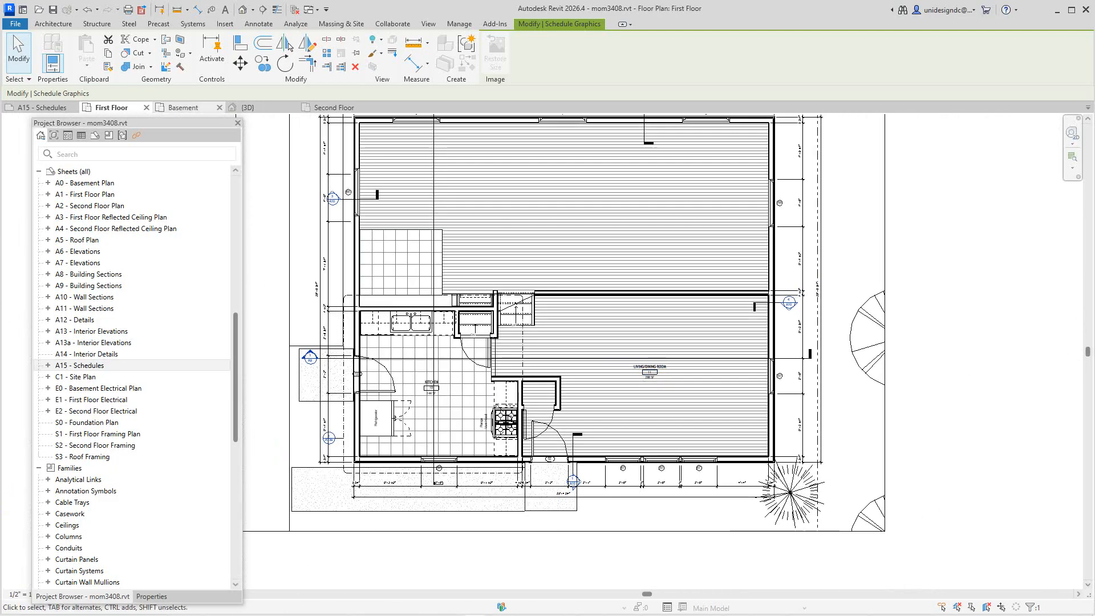
Look over the rooms and their tags on the Basement floor plan
{"action": "left_click", "coordinate": [183, 107]}
{"action": "scroll", "coordinate": [294, 197], "scroll_direction": "down", "scroll_amount": 1}
{"action": "middle_click_drag", "start_coordinate": [294, 196], "coordinate": [529, 308]}
{"action": "scroll", "coordinate": [518, 295], "scroll_direction": "up", "scroll_amount": 6}
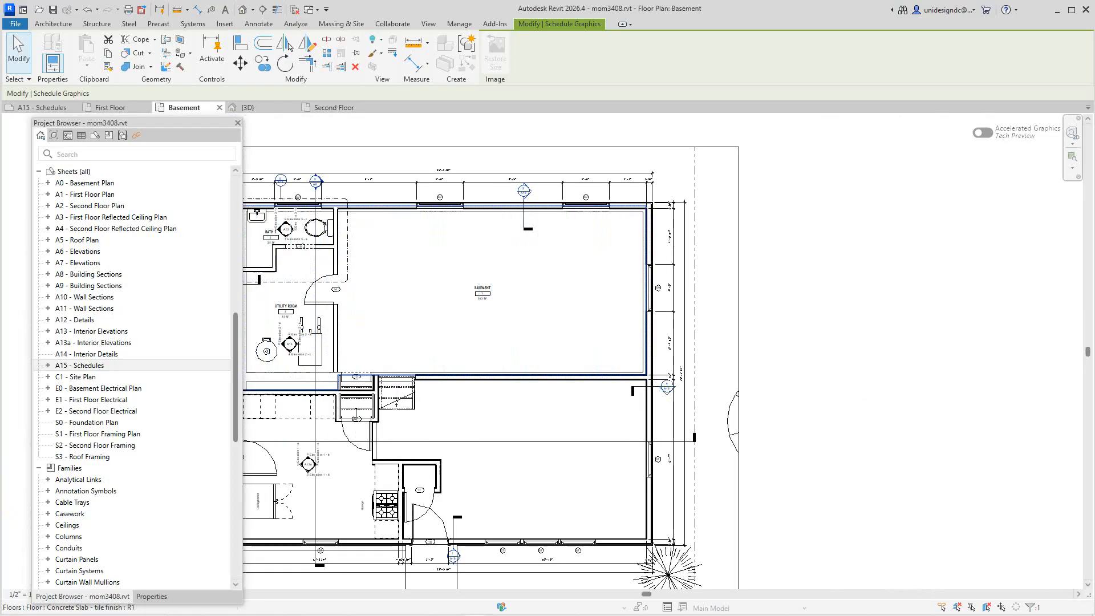
{"action": "scroll", "coordinate": [518, 295], "scroll_direction": "down", "scroll_amount": 6}
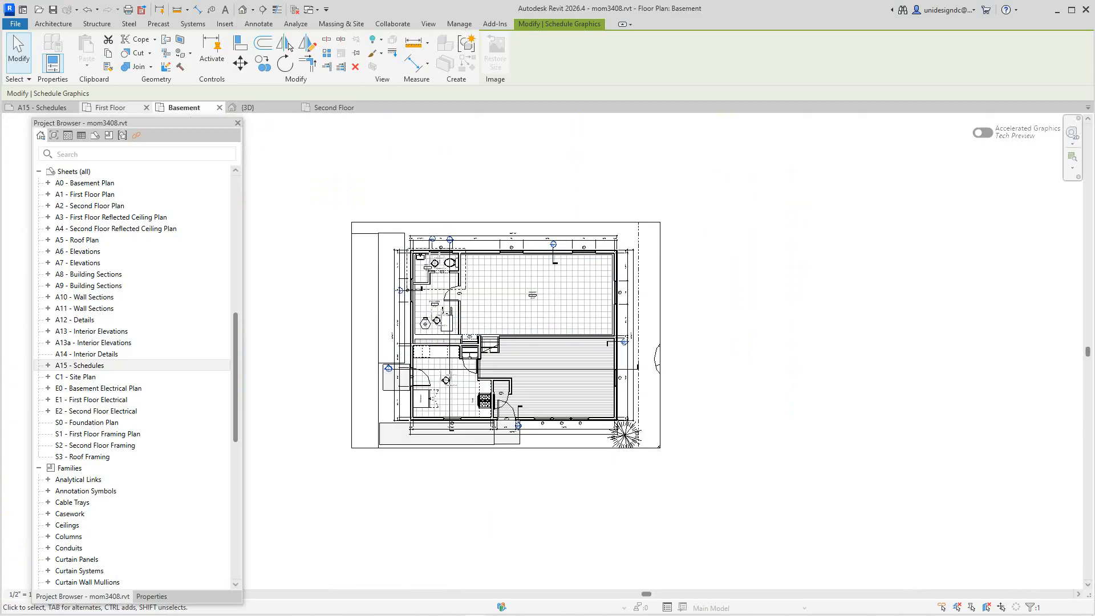
Return to sheet A15 and open the placed Room Finish Schedule for editing, keeping its properties clear of the table
{"action": "left_click", "coordinate": [42, 107]}
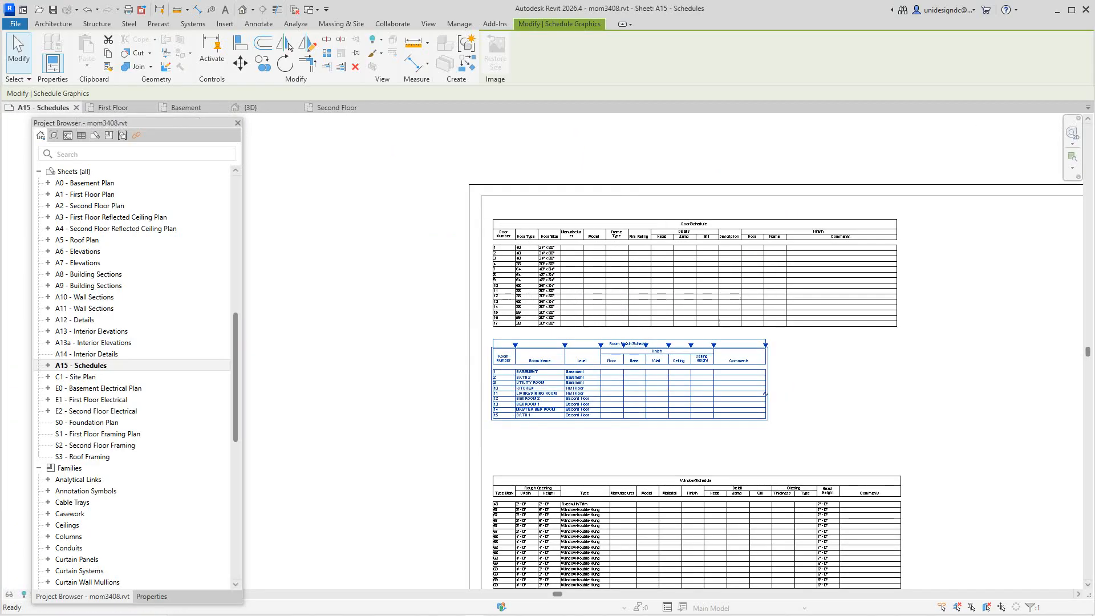
{"action": "middle_click_drag", "start_coordinate": [629, 382], "coordinate": [536, 330]}
{"action": "left_click", "coordinate": [535, 329]}
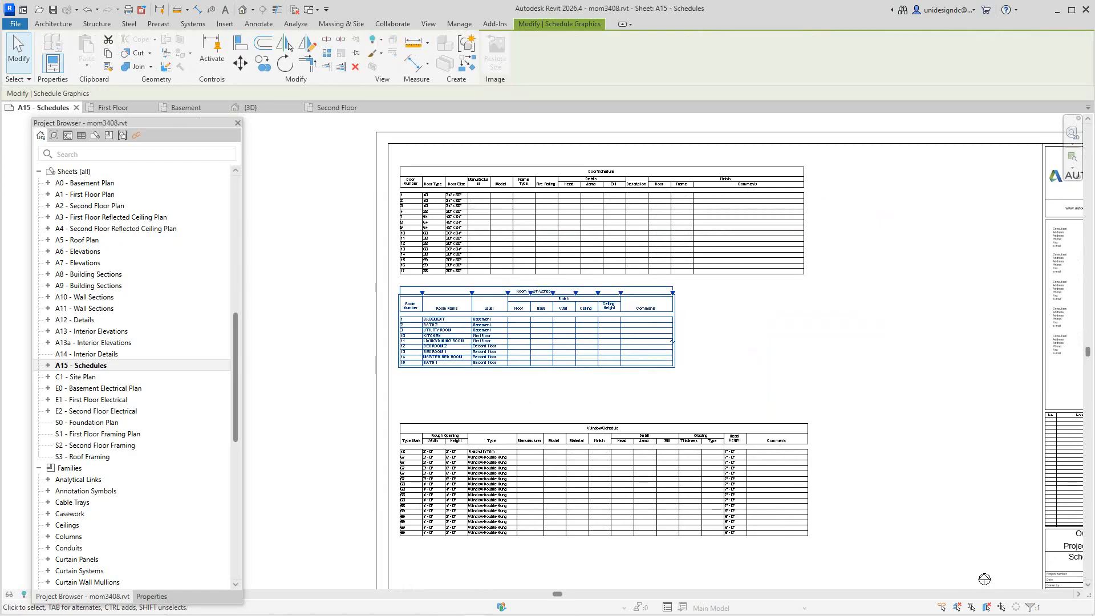
{"action": "left_click", "coordinate": [151, 597]}
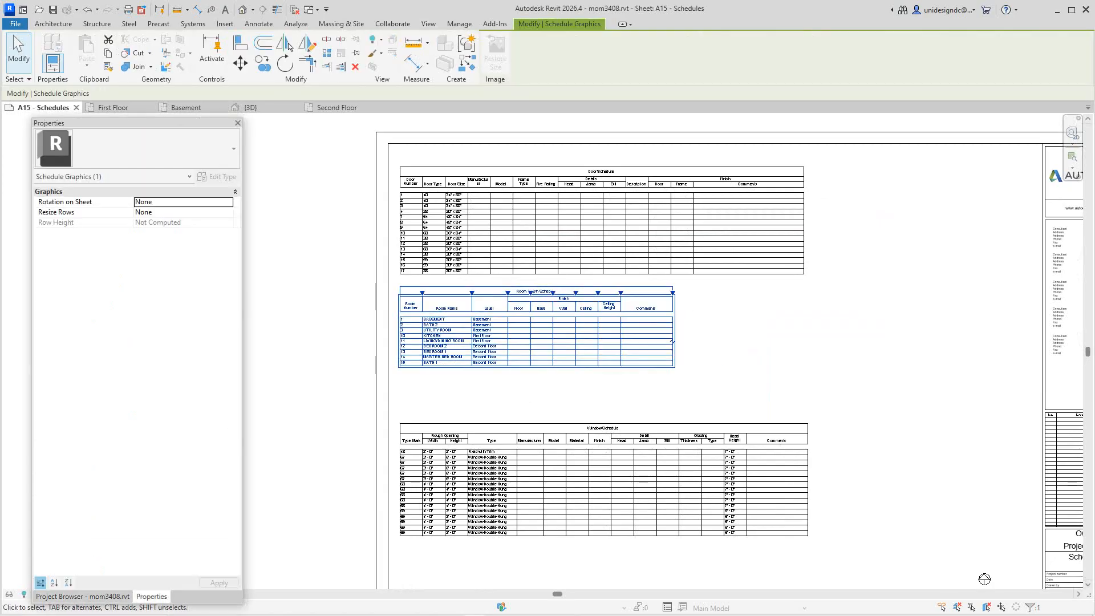
{"action": "key", "text": "Escape"}
{"action": "left_click", "coordinate": [672, 341]}
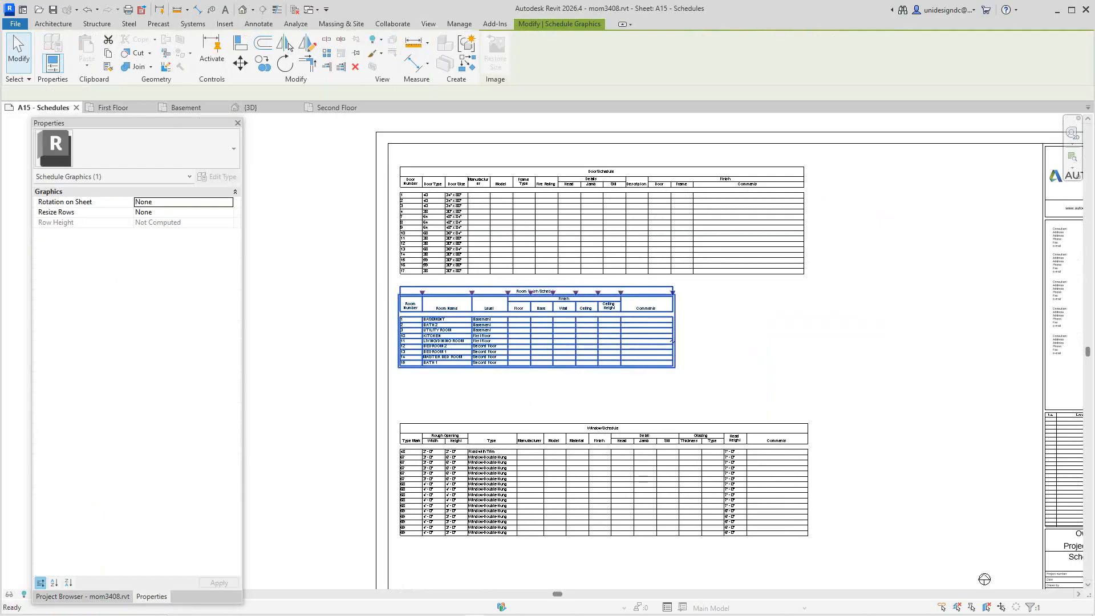
{"action": "double_click", "coordinate": [576, 341]}
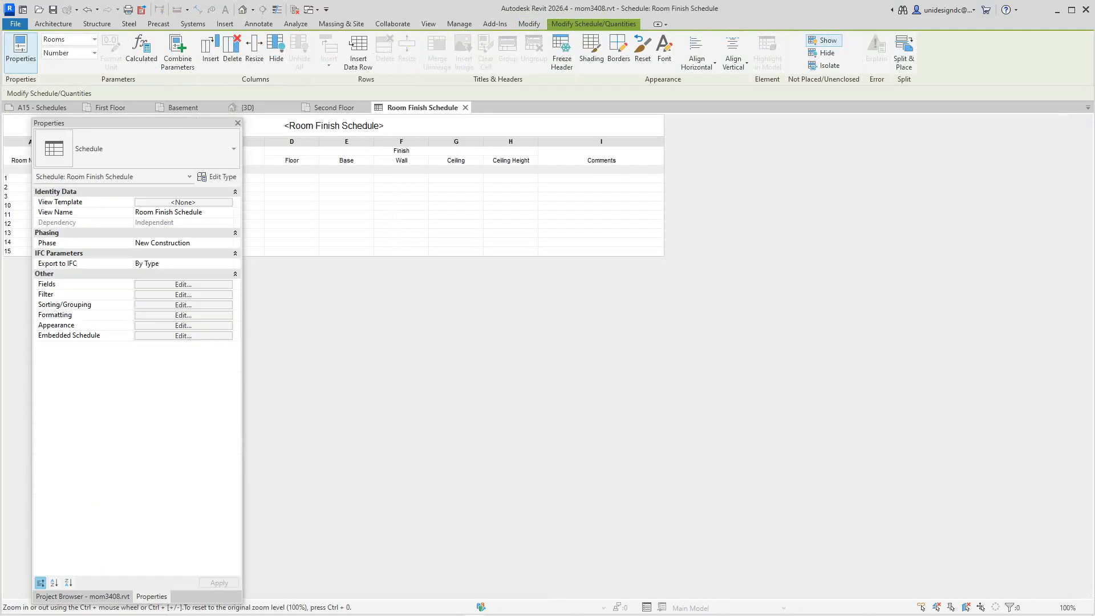
{"action": "left_click_drag", "start_coordinate": [172, 127], "coordinate": [846, 126]}
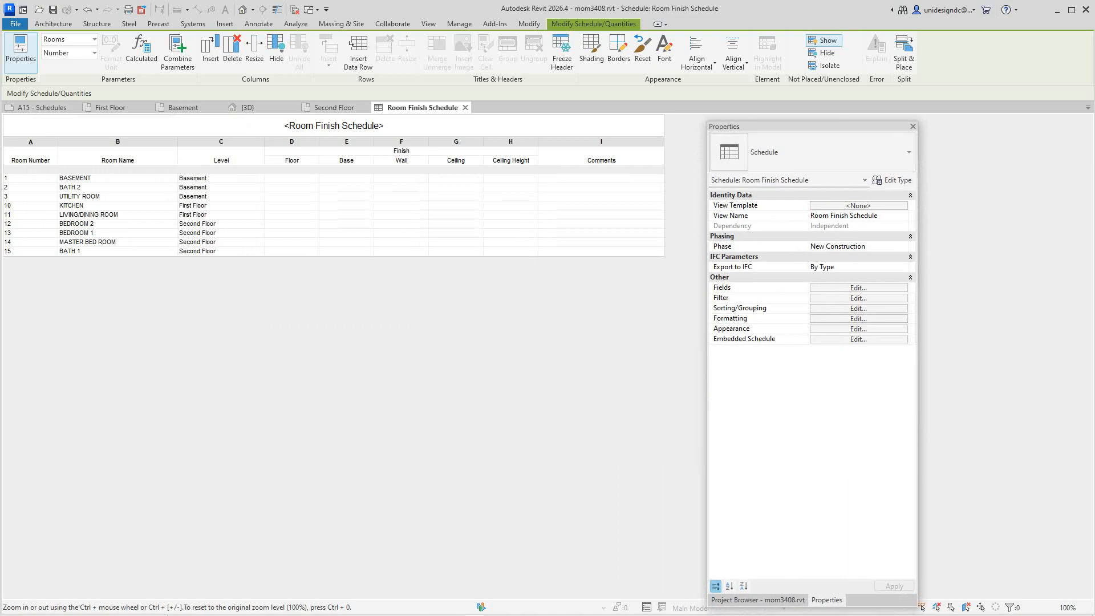
Add the Volume field to the Room Finish Schedule and undo the addition
{"action": "left_click", "coordinate": [858, 287]}
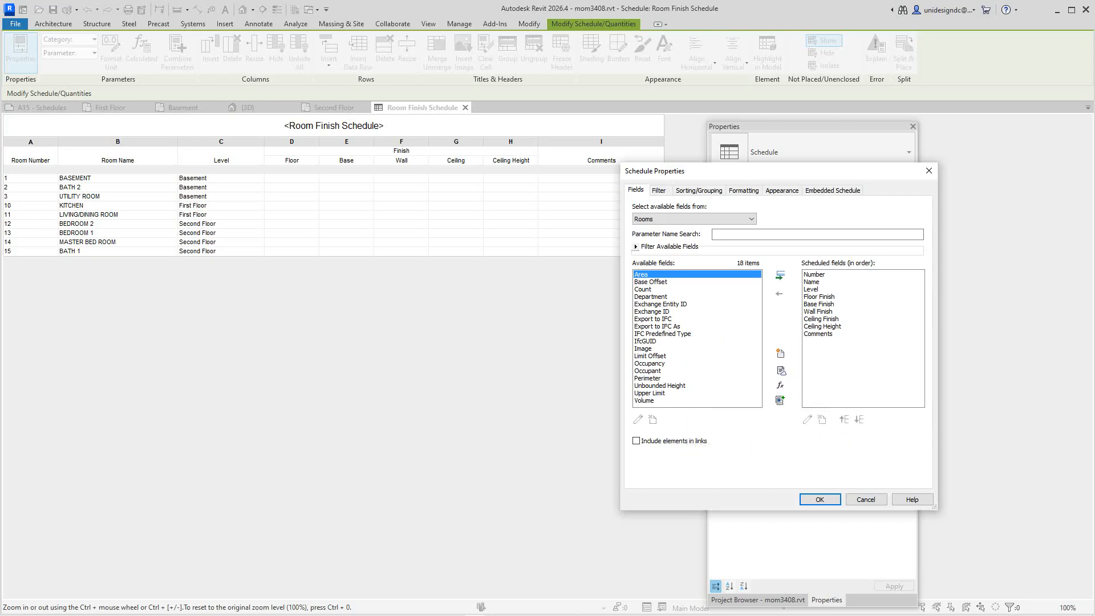
{"action": "left_click", "coordinate": [644, 400]}
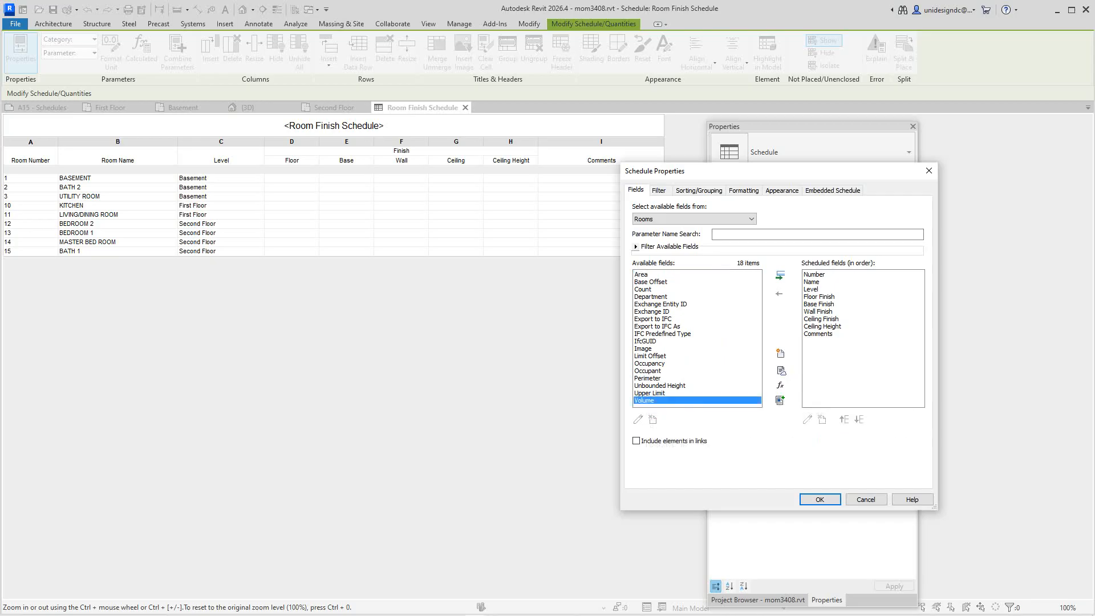
{"action": "left_click", "coordinate": [780, 276]}
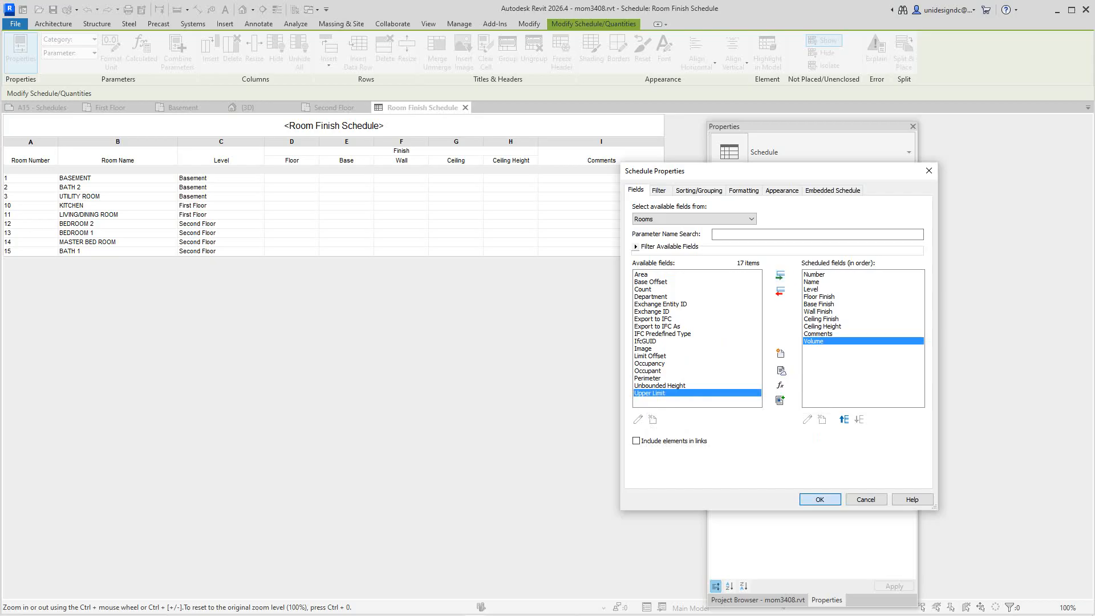
{"action": "left_click", "coordinate": [819, 499]}
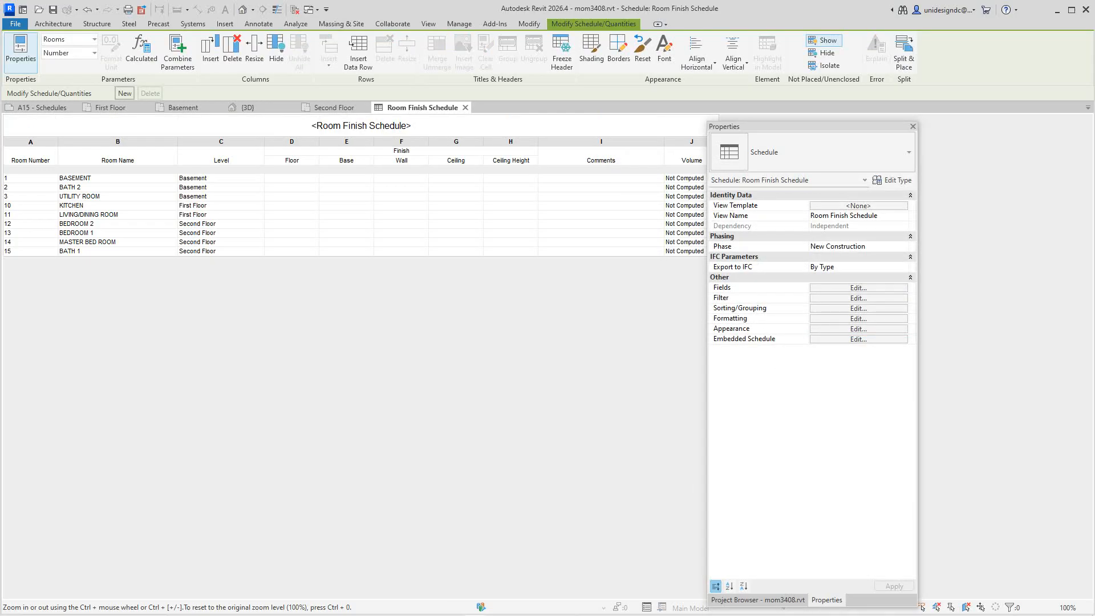
{"action": "left_click_drag", "start_coordinate": [795, 127], "coordinate": [880, 136]}
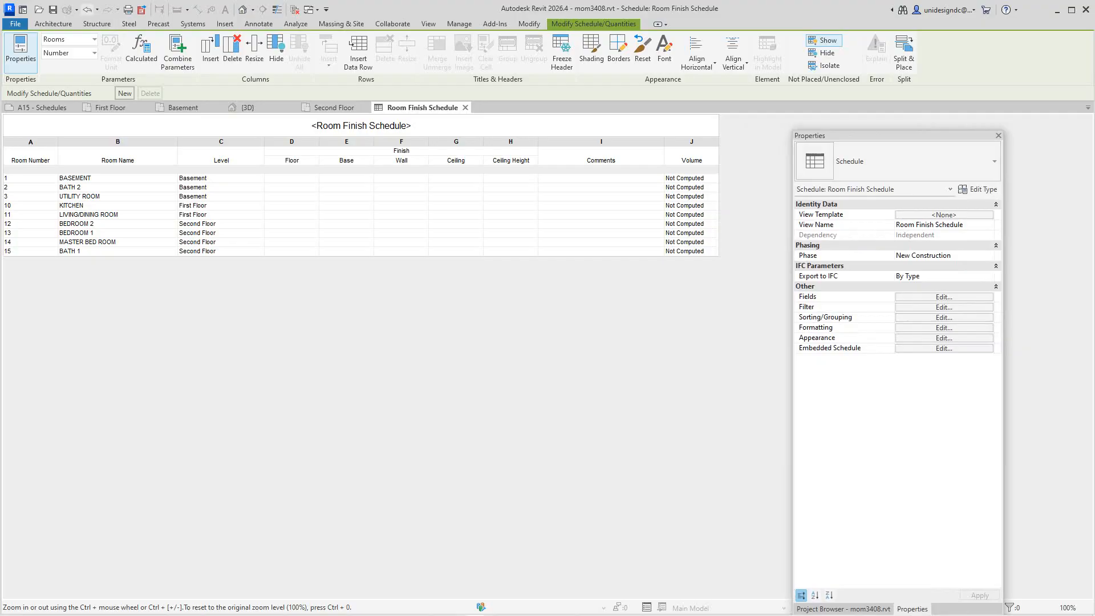
{"action": "left_click", "coordinate": [87, 10]}
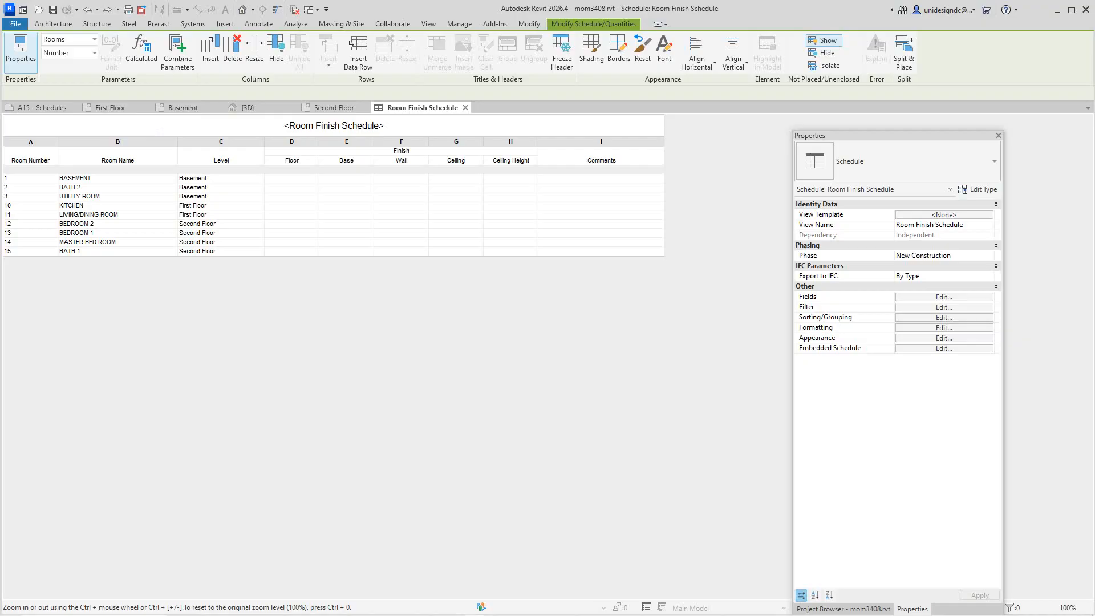
Switch to the First Floor plan and select the Kitchen room itself, with its properties beside the plan
{"action": "left_click", "coordinate": [109, 107]}
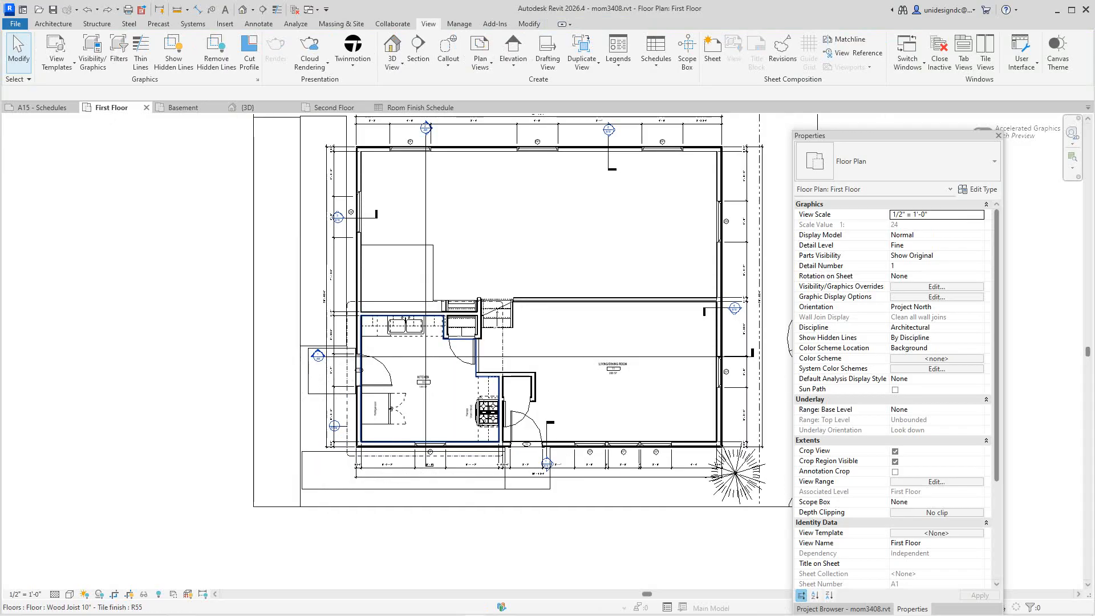
{"action": "scroll", "coordinate": [451, 415], "scroll_direction": "up", "scroll_amount": 4}
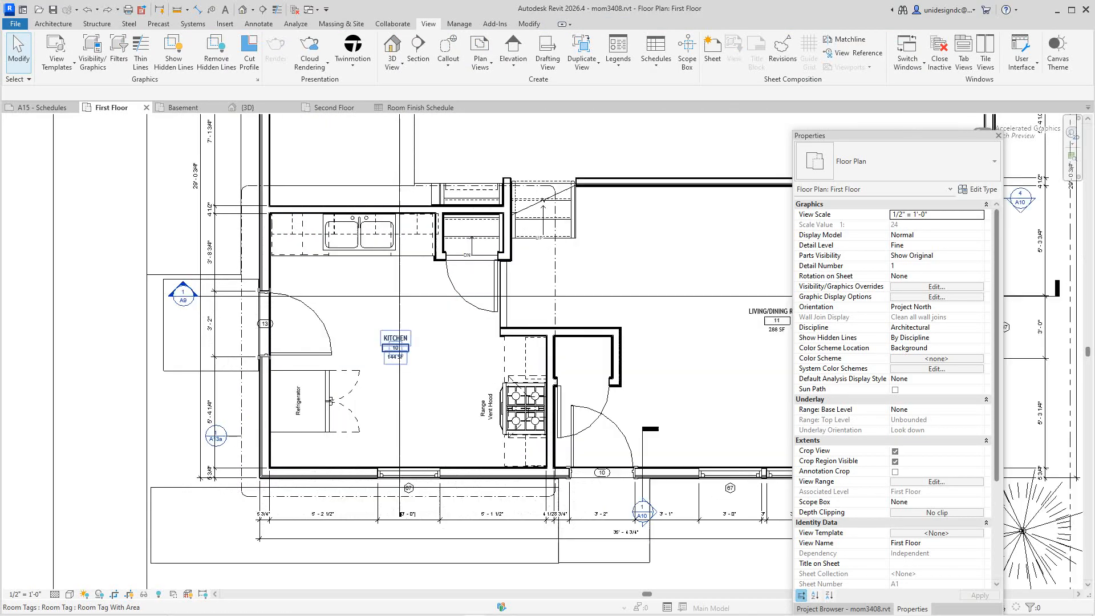
{"action": "scroll", "coordinate": [396, 358], "scroll_direction": "up", "scroll_amount": 2}
{"action": "left_click", "coordinate": [394, 365]}
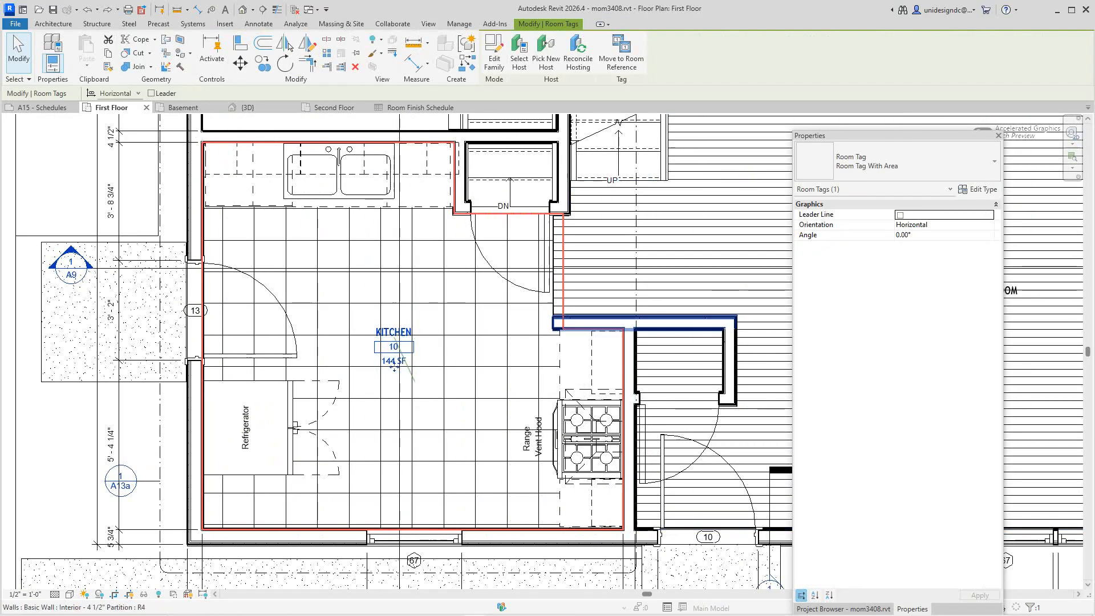
{"action": "scroll", "coordinate": [709, 320], "scroll_direction": "down", "scroll_amount": 2}
{"action": "key", "text": "Escape"}
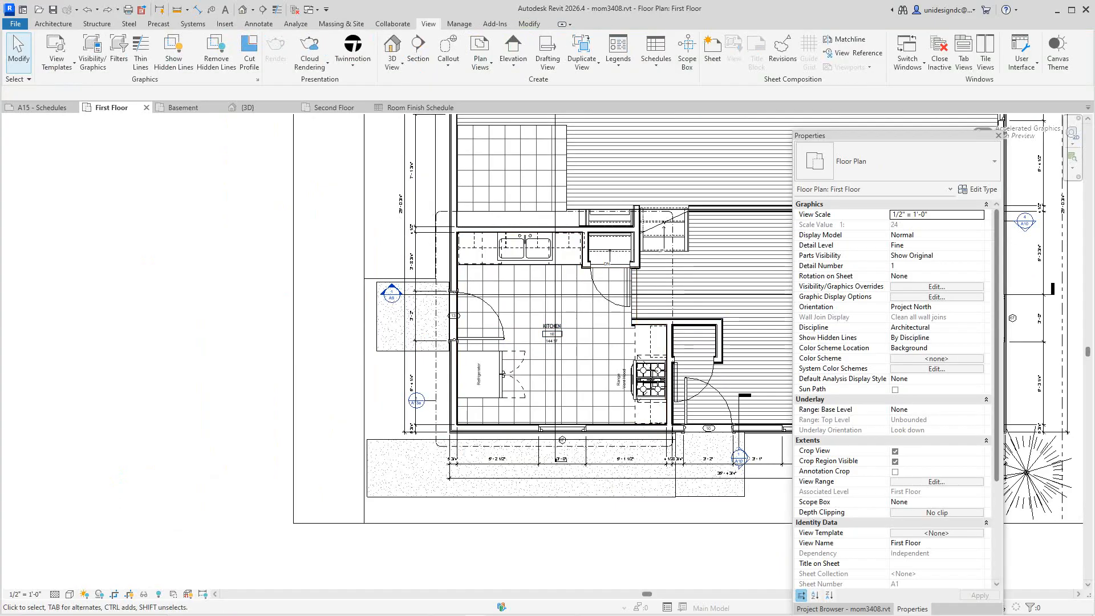
{"action": "left_click_drag", "start_coordinate": [844, 135], "coordinate": [120, 114]}
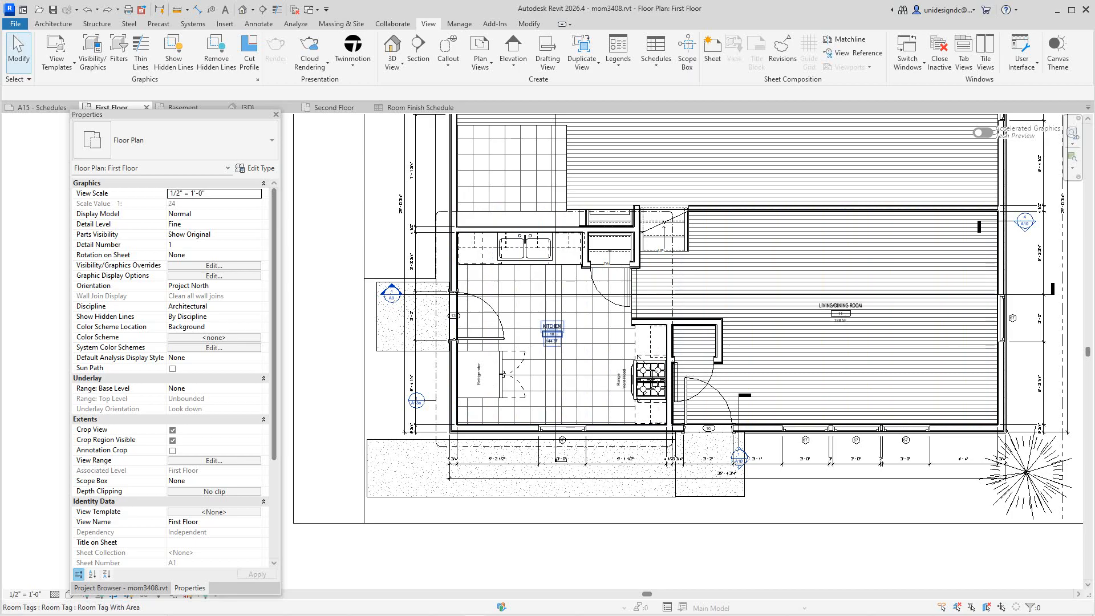
{"action": "left_click", "coordinate": [562, 351]}
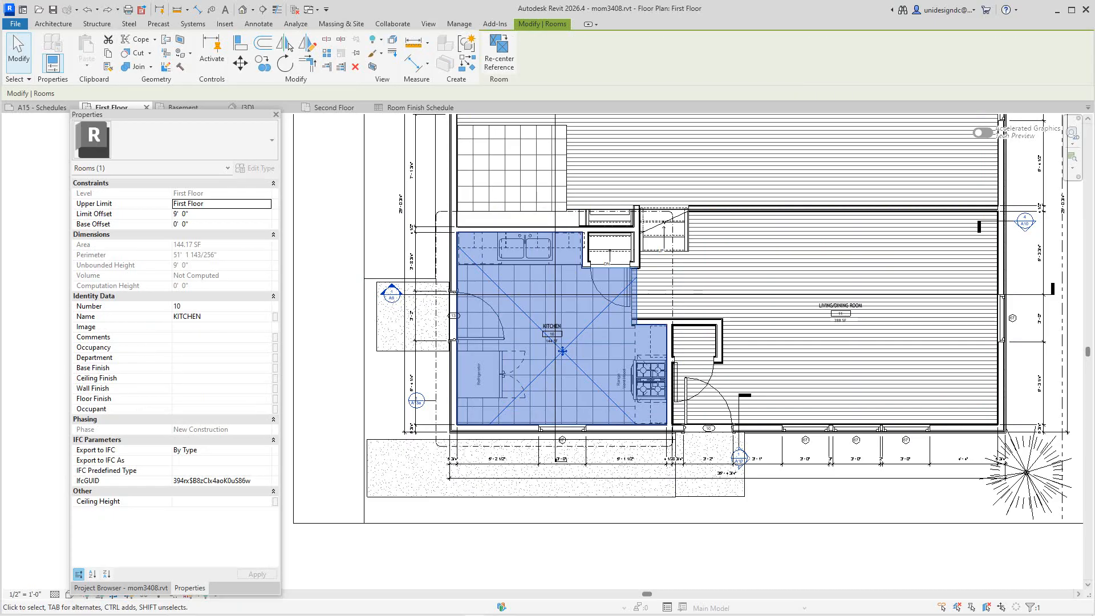
Set the Kitchen room's base finish to BF1 and its ceiling finish to CF
{"action": "left_click", "coordinate": [220, 368]}
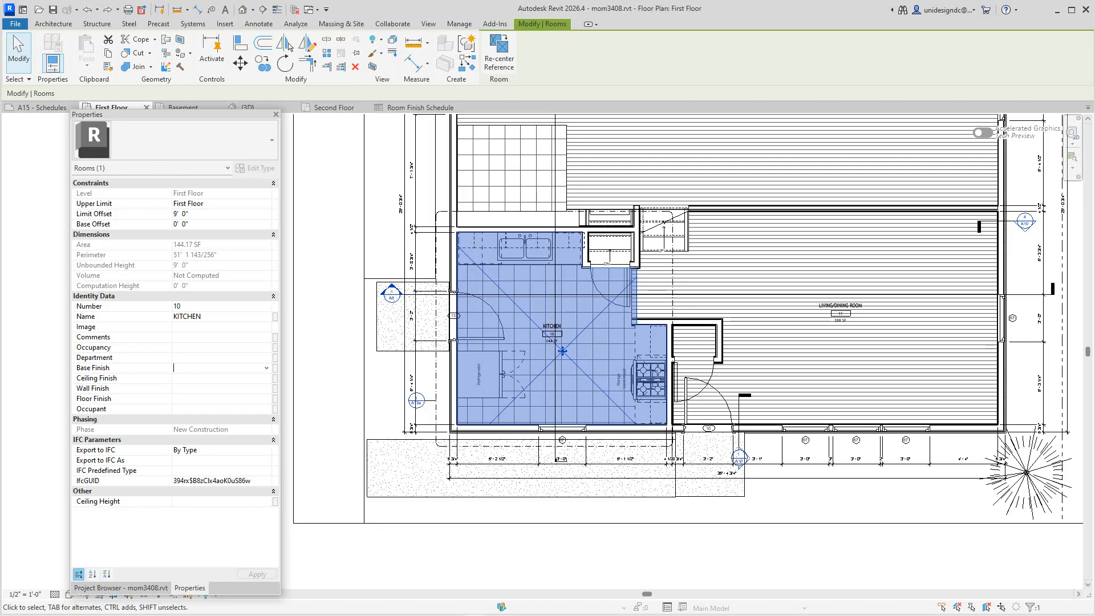
{"action": "type", "text": "BF"}
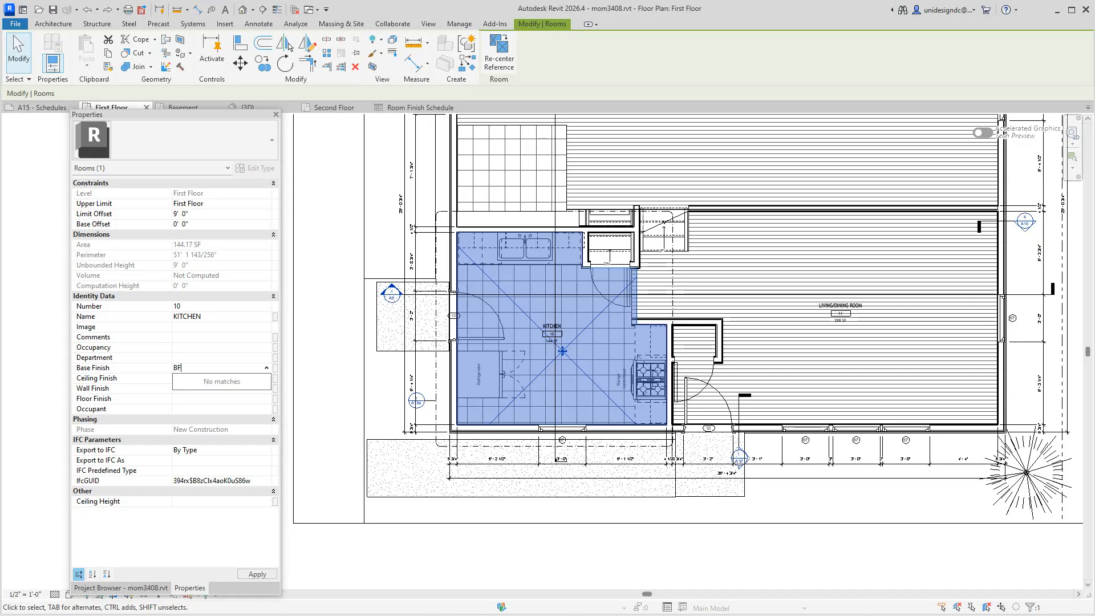
{"action": "type", "text": "1"}
{"action": "key", "text": "Return"}
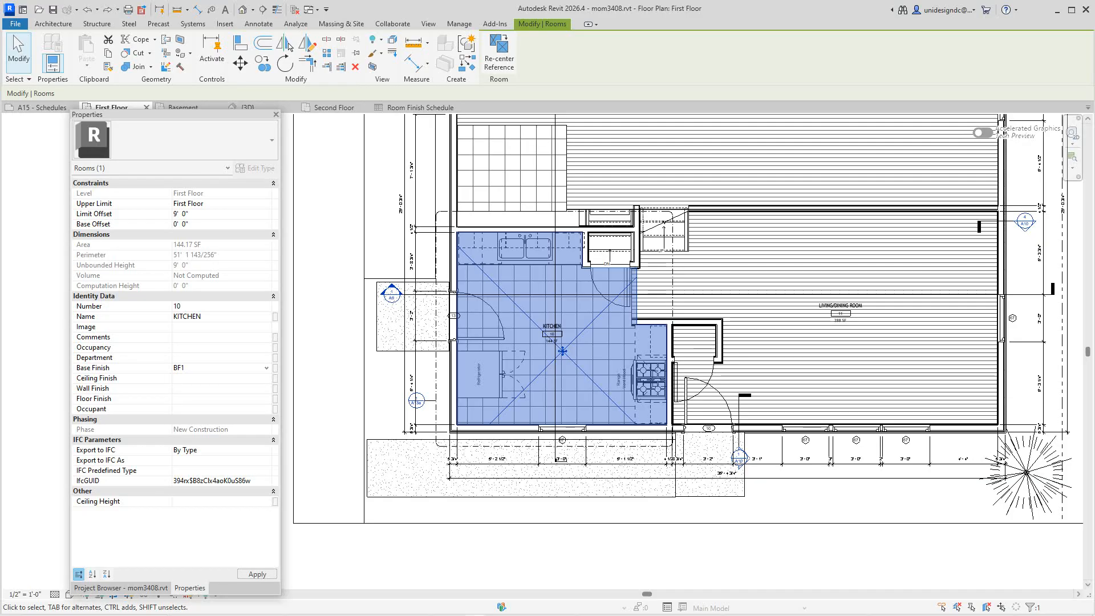
{"action": "key", "text": "Tab"}
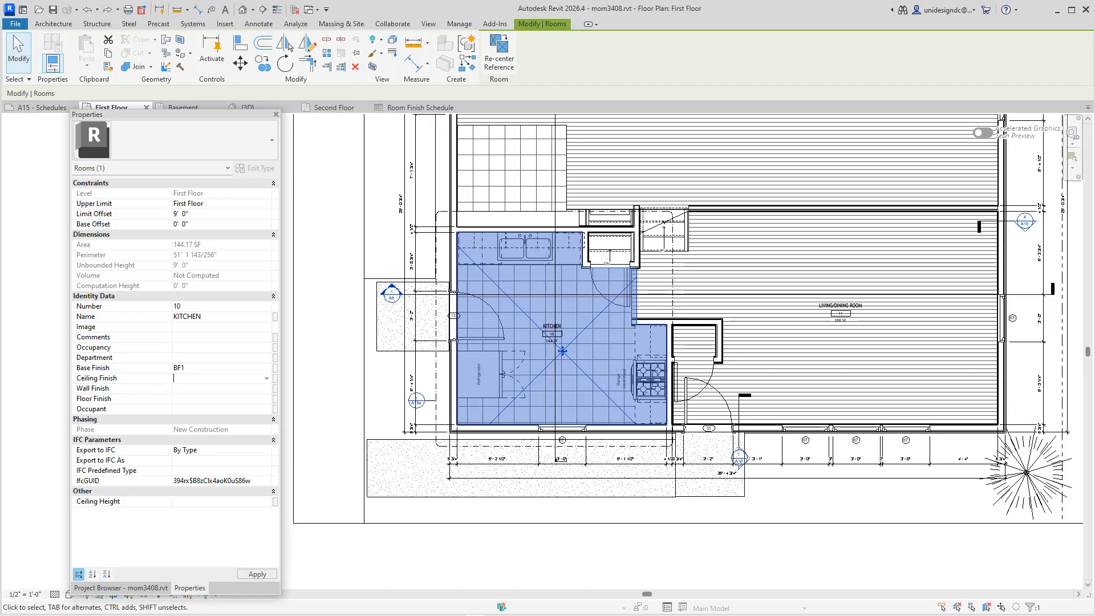
{"action": "type", "text": "cf"}
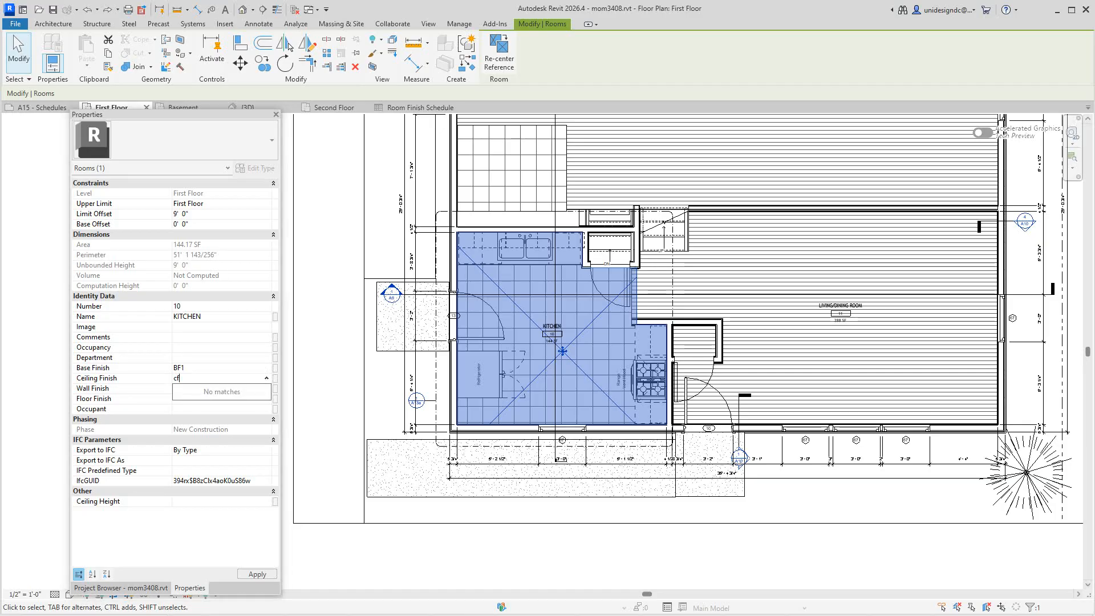
{"action": "key", "text": "BackSpace"}
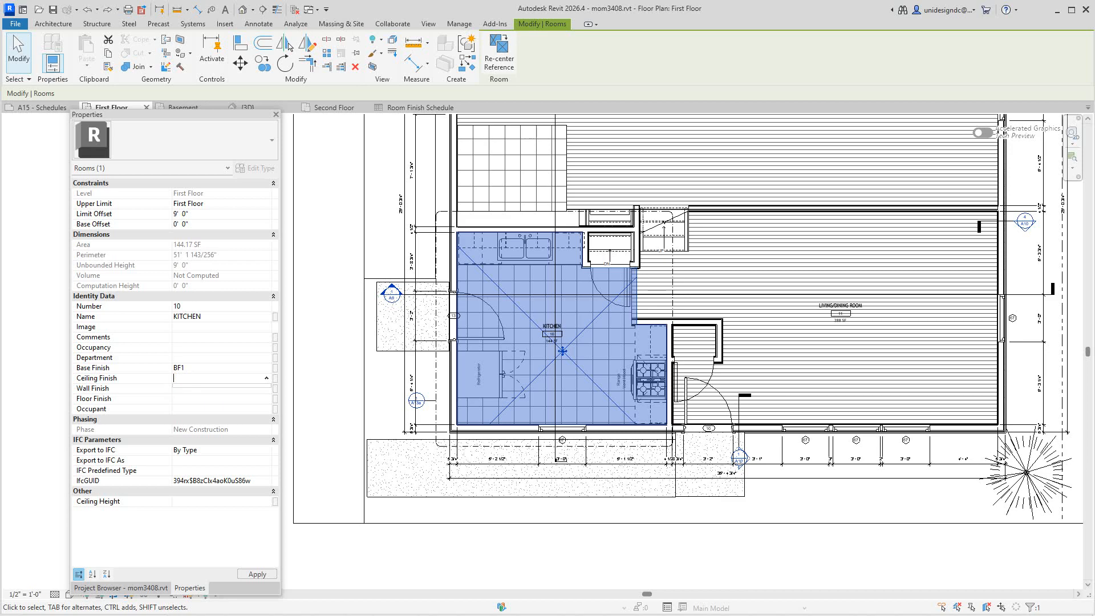
{"action": "type", "text": "CF"}
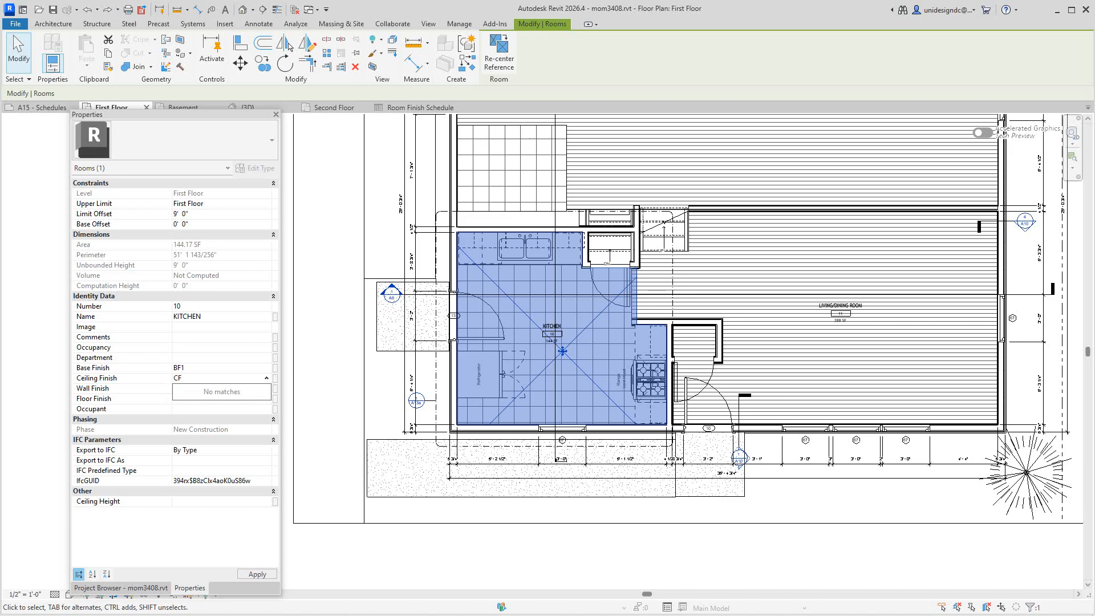
{"action": "key", "text": "Escape"}
{"action": "key", "text": "Tab"}
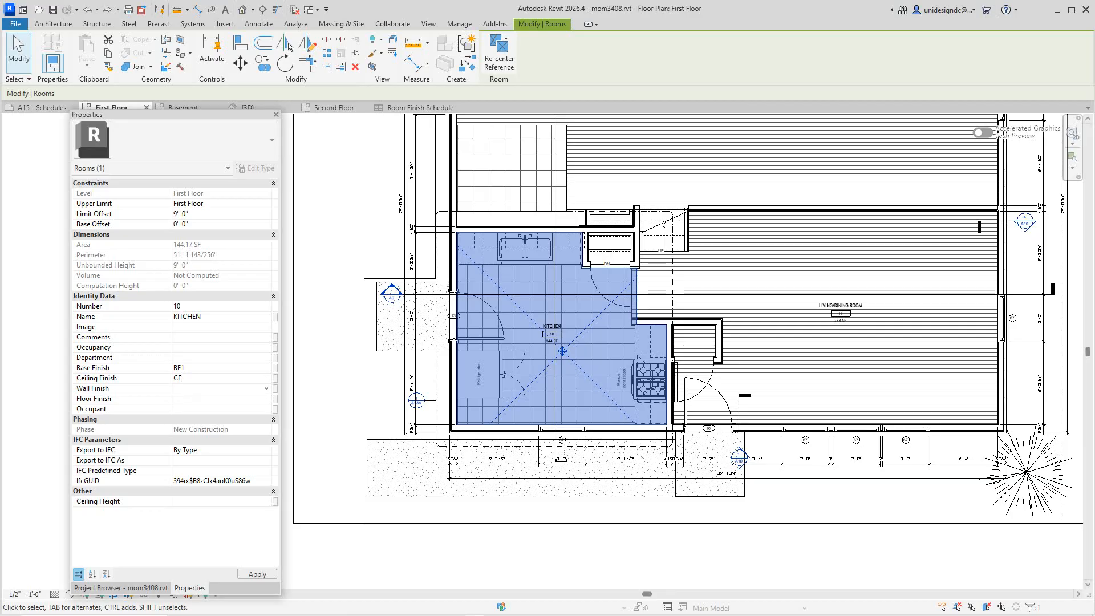
Set the Kitchen room's wall finish to WF1 and its floor finish to FF1, and apply the changes
{"action": "type", "text": "WF1"}
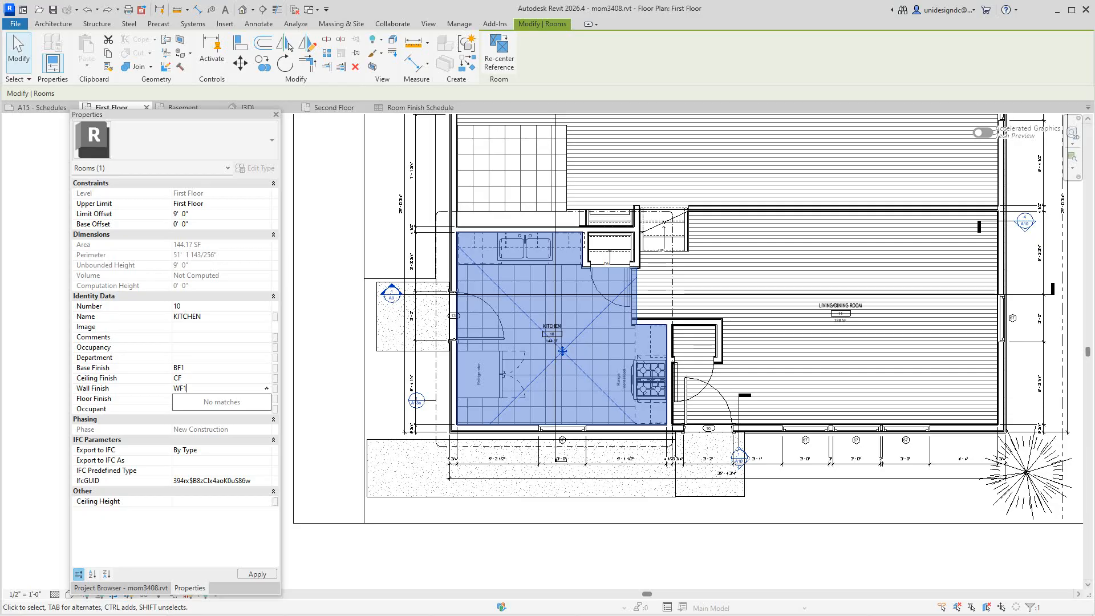
{"action": "key", "text": "Escape"}
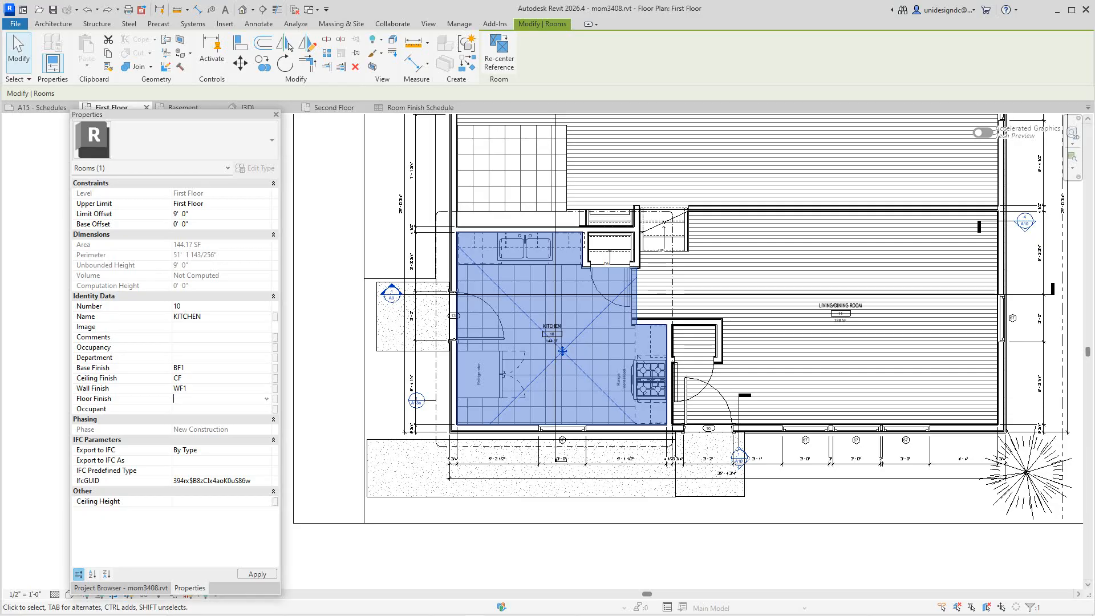
{"action": "type", "text": "FF1"}
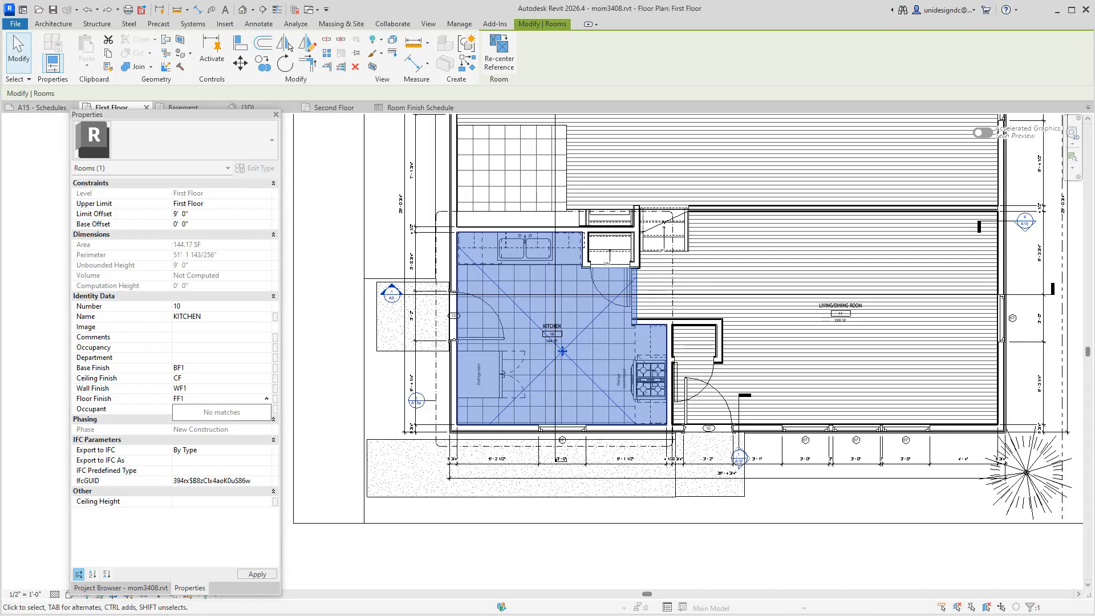
{"action": "left_click", "coordinate": [257, 574]}
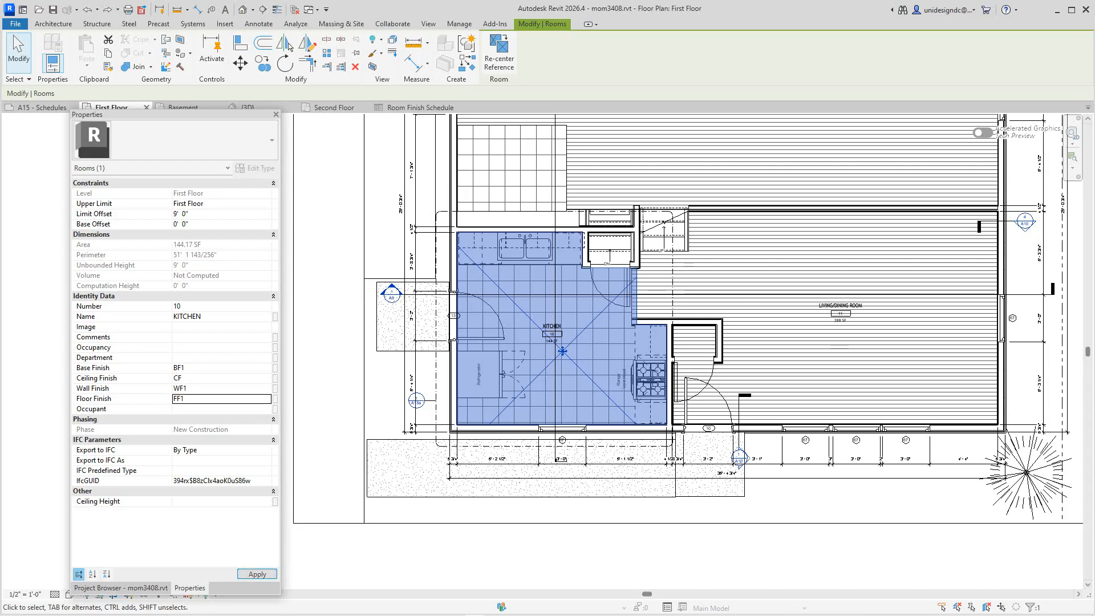
Deselect the Kitchen room, switch to the Room Finish Schedule and set the Living/Dining Room's floor finish to FF1
{"action": "left_click", "coordinate": [385, 479]}
{"action": "scroll", "coordinate": [385, 479], "scroll_direction": "down", "scroll_amount": 1}
{"action": "scroll", "coordinate": [385, 478], "scroll_direction": "down", "scroll_amount": 2}
{"action": "middle_click_drag", "start_coordinate": [386, 479], "coordinate": [412, 466]}
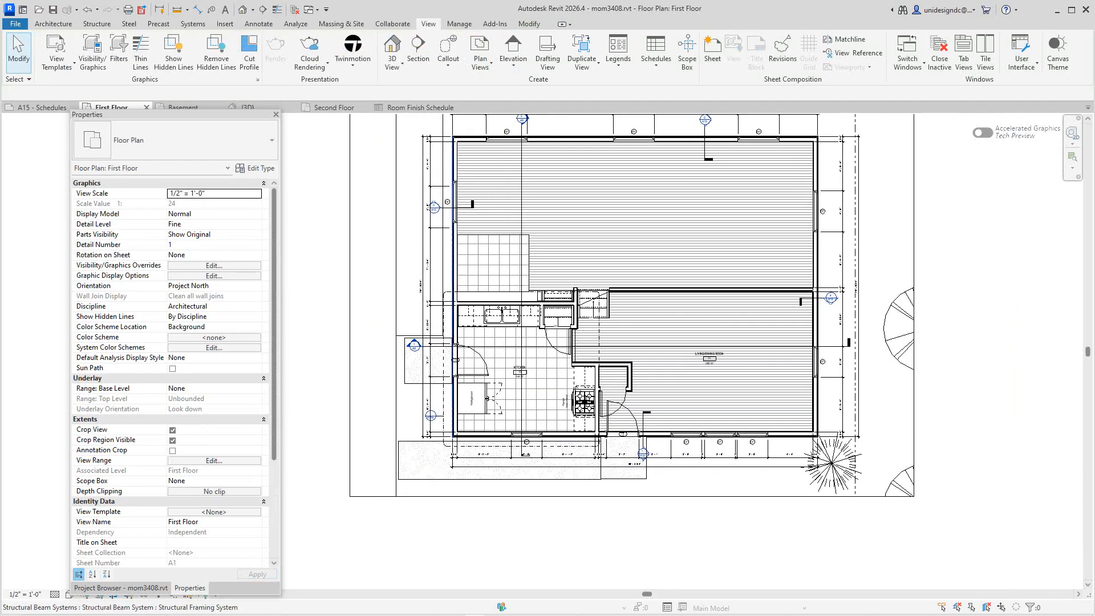
{"action": "left_click", "coordinate": [420, 107]}
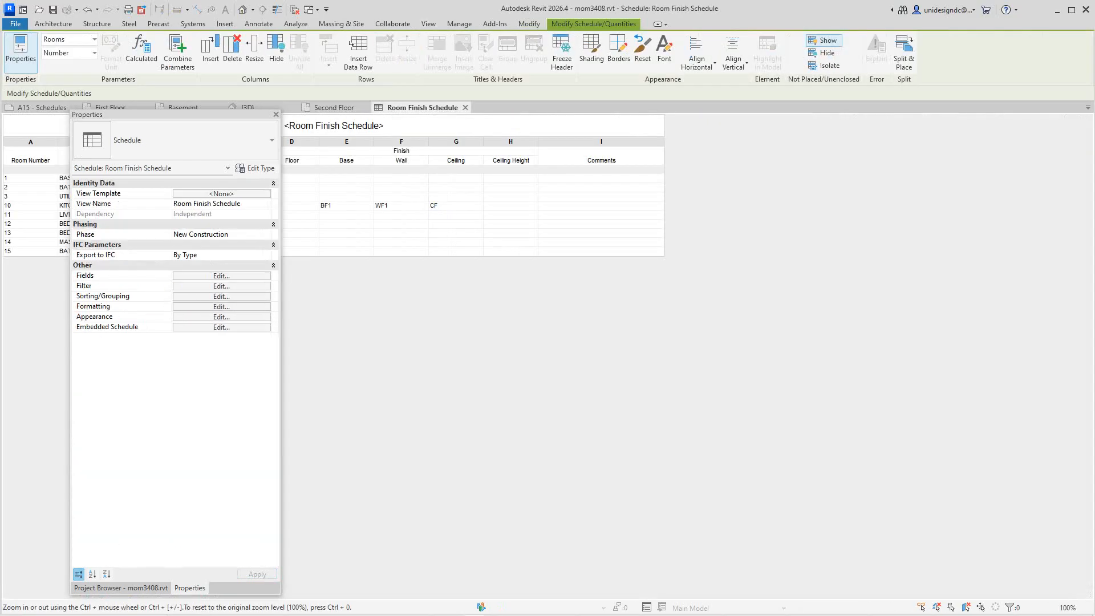
{"action": "left_click_drag", "start_coordinate": [171, 114], "coordinate": [704, 275]}
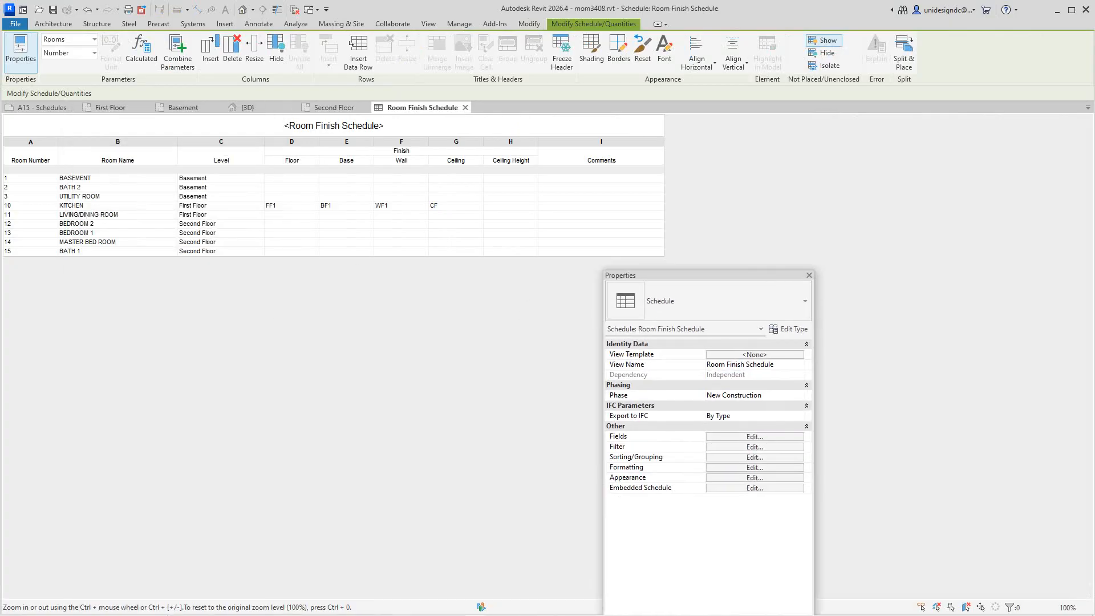
{"action": "left_click", "coordinate": [313, 214]}
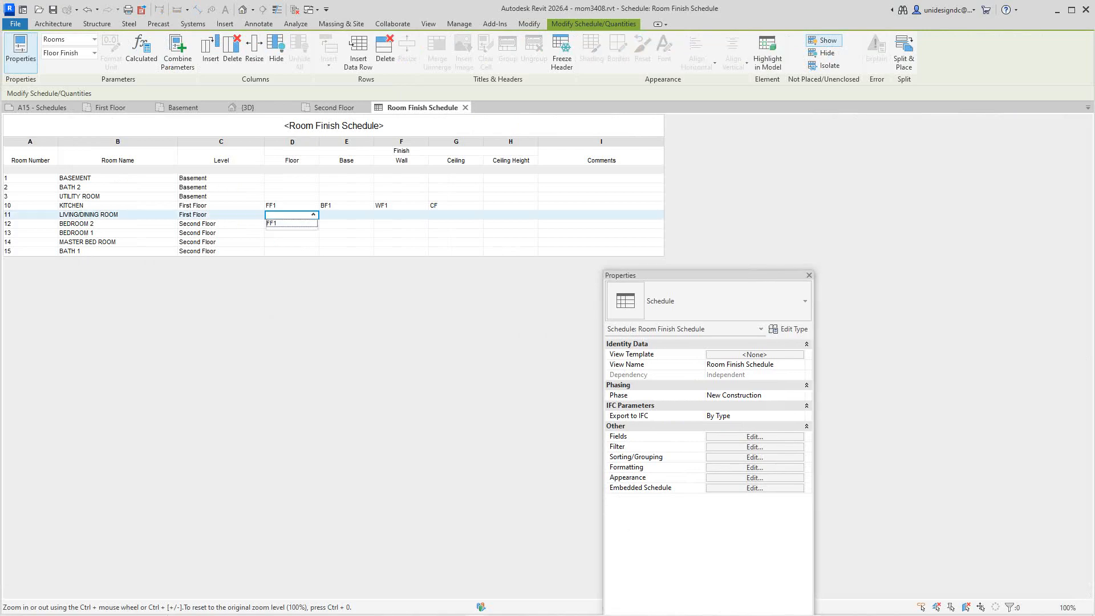
{"action": "left_click", "coordinate": [291, 224]}
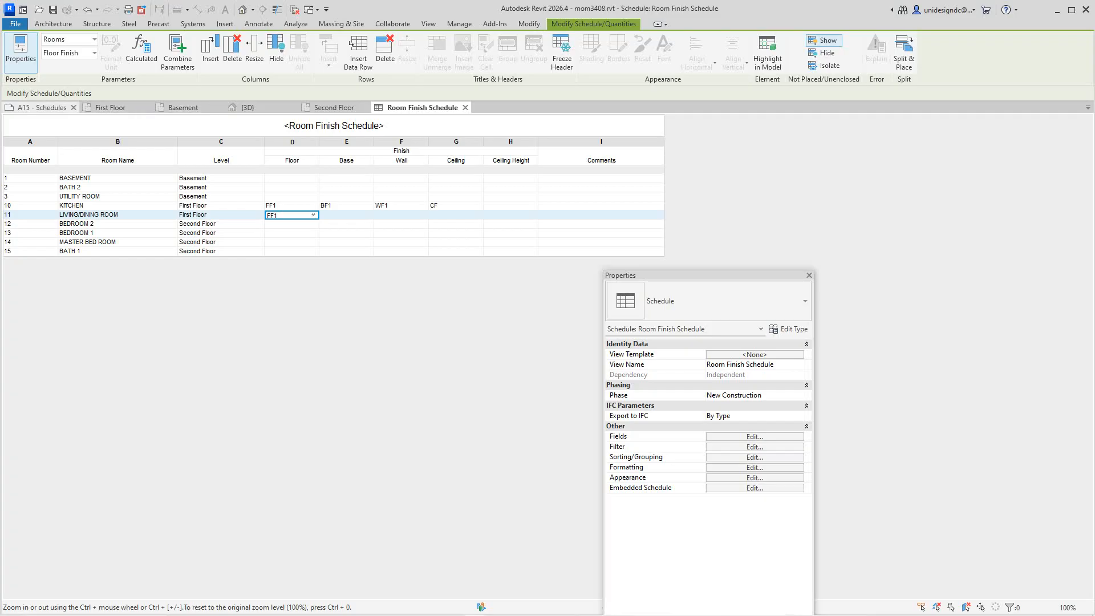
Switch to sheet A15 and review the finish entries in its Room Finish Schedule, moving the properties clear of the schedules
{"action": "left_click", "coordinate": [43, 107]}
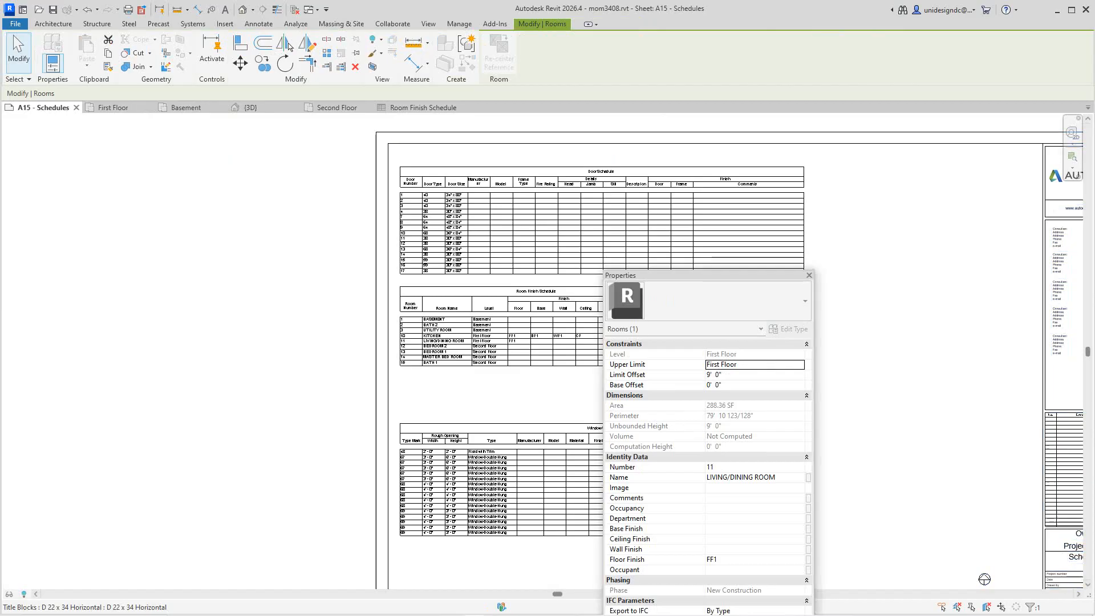
{"action": "left_click_drag", "start_coordinate": [717, 276], "coordinate": [158, 182]}
{"action": "scroll", "coordinate": [530, 364], "scroll_direction": "up", "scroll_amount": 4}
{"action": "middle_click_drag", "start_coordinate": [530, 363], "coordinate": [575, 298]}
{"action": "scroll", "coordinate": [601, 402], "scroll_direction": "down", "scroll_amount": 1}
{"action": "scroll", "coordinate": [600, 403], "scroll_direction": "down", "scroll_amount": 2}
{"action": "key", "text": "Escape"}
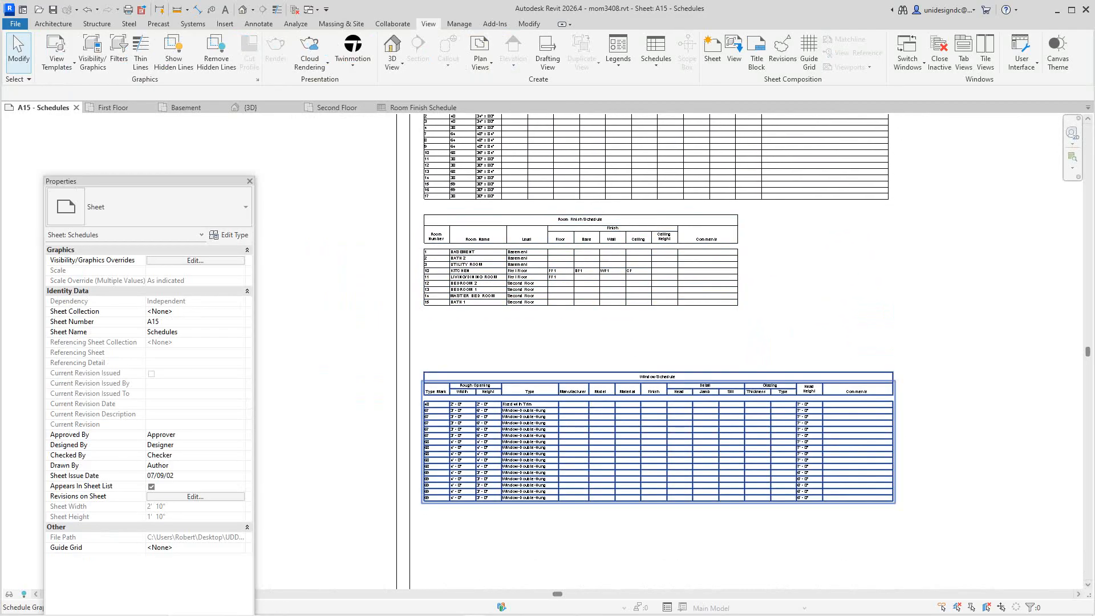
Examine the columns of the Door Schedule on the sheet, including frame type, details and finish
{"action": "scroll", "coordinate": [476, 352], "scroll_direction": "up", "scroll_amount": 3}
{"action": "middle_click_drag", "start_coordinate": [570, 405], "coordinate": [588, 481]}
{"action": "scroll", "coordinate": [587, 481], "scroll_direction": "up", "scroll_amount": 1}
{"action": "scroll", "coordinate": [573, 418], "scroll_direction": "down", "scroll_amount": 2}
{"action": "middle_click_drag", "start_coordinate": [572, 418], "coordinate": [548, 521]}
{"action": "scroll", "coordinate": [616, 256], "scroll_direction": "up", "scroll_amount": 2}
{"action": "scroll", "coordinate": [617, 256], "scroll_direction": "down", "scroll_amount": 2}
{"action": "scroll", "coordinate": [629, 255], "scroll_direction": "down", "scroll_amount": 1}
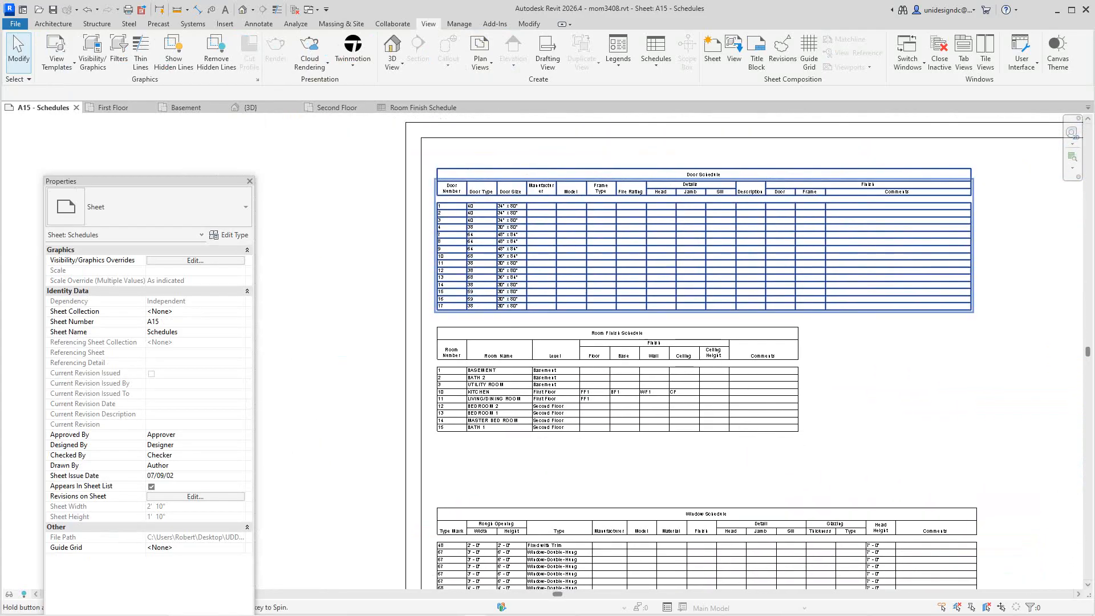
On the First Floor plan, check the Living/Dining Room entry door's Frame Material and Finish properties, and deselect the door
{"action": "left_click", "coordinate": [113, 108]}
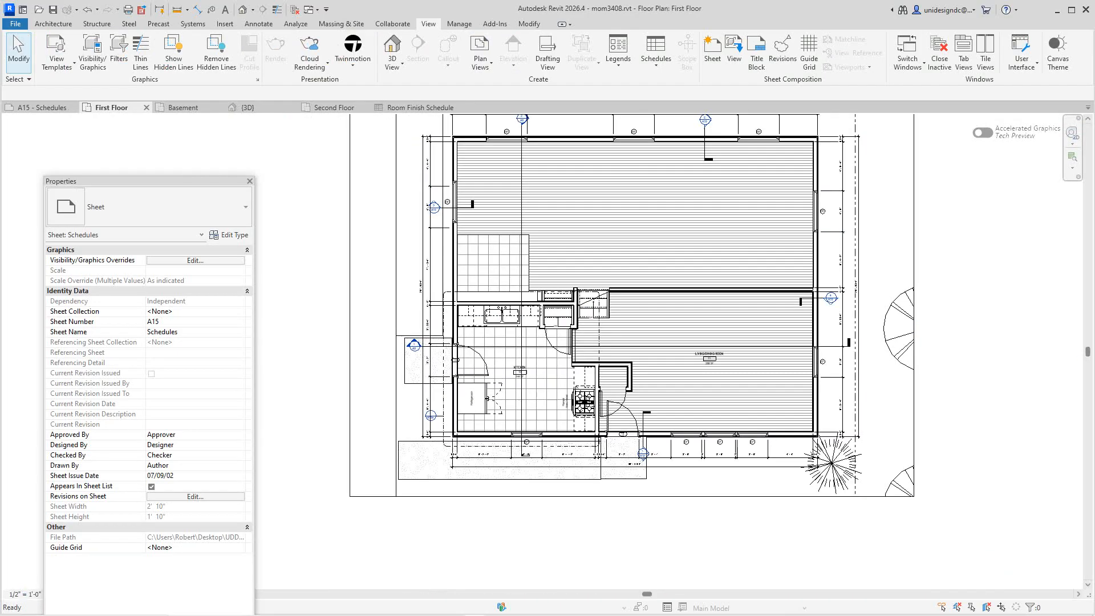
{"action": "scroll", "coordinate": [620, 414], "scroll_direction": "up", "scroll_amount": 4}
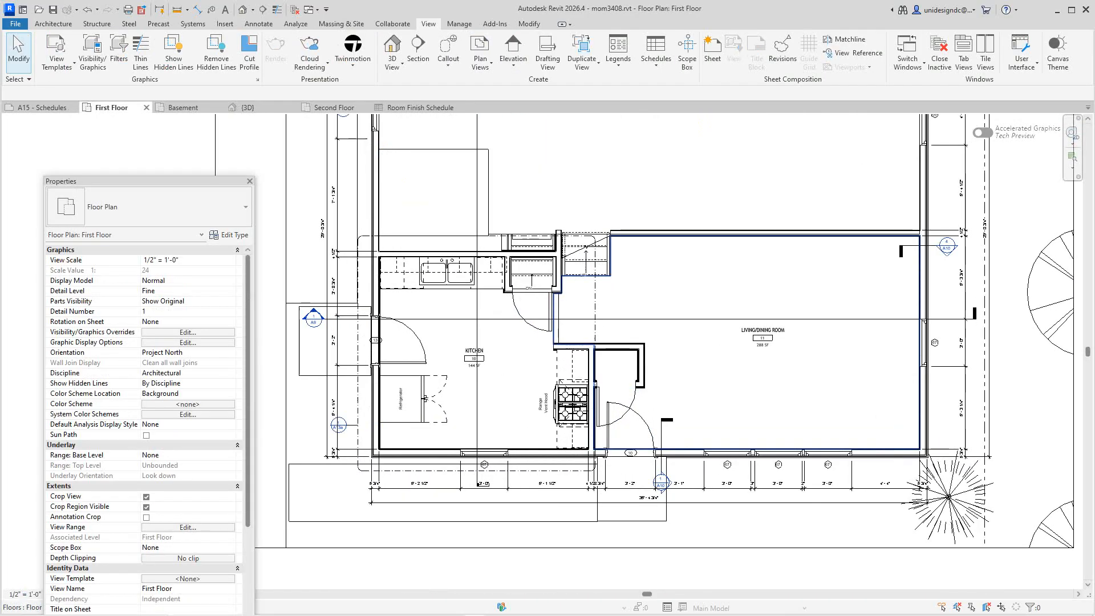
{"action": "left_click", "coordinate": [621, 419]}
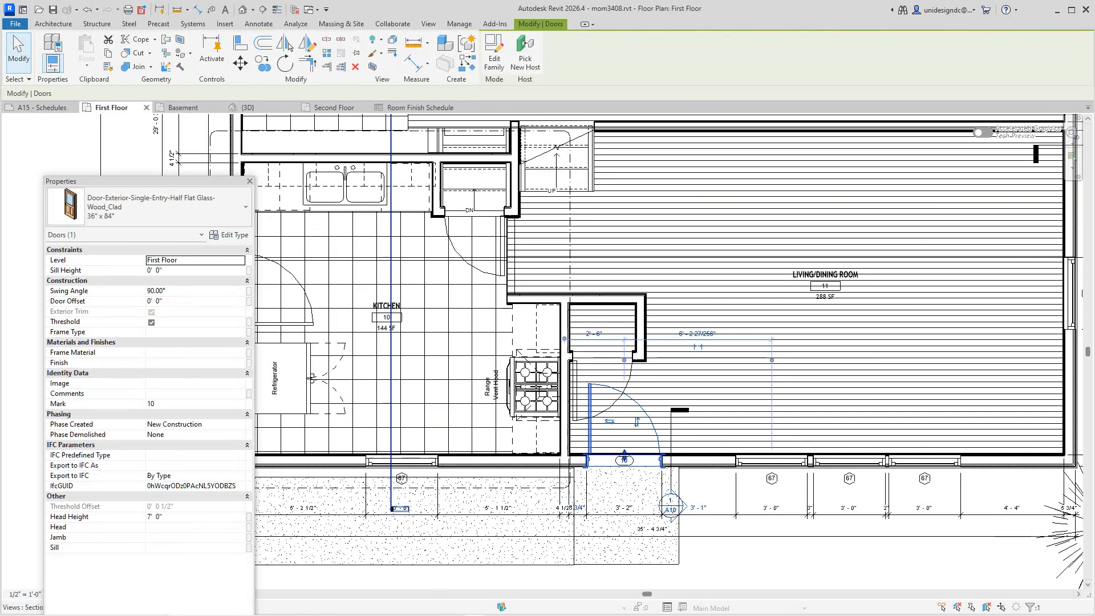
{"action": "left_click_drag", "start_coordinate": [140, 181], "coordinate": [119, 127]}
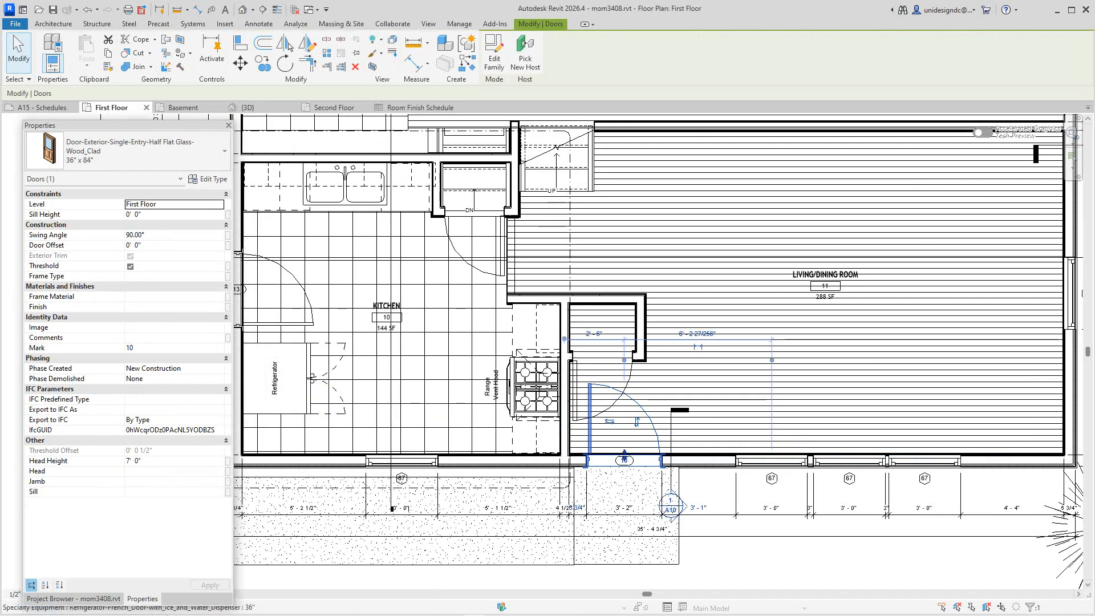
{"action": "left_click", "coordinate": [171, 296]}
{"action": "left_click", "coordinate": [219, 297]}
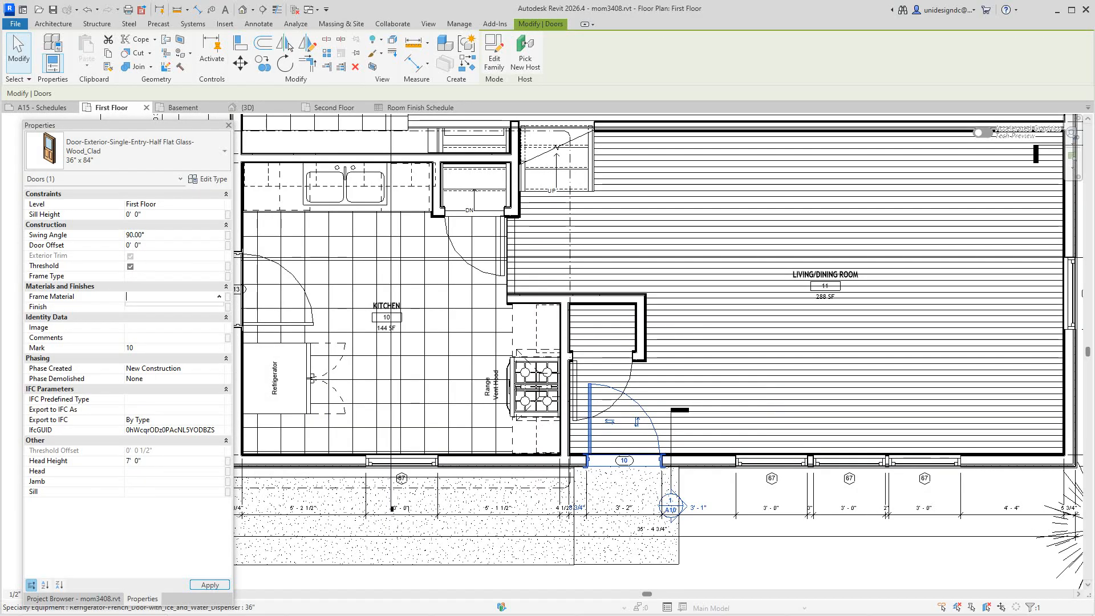
{"action": "left_click", "coordinate": [219, 296]}
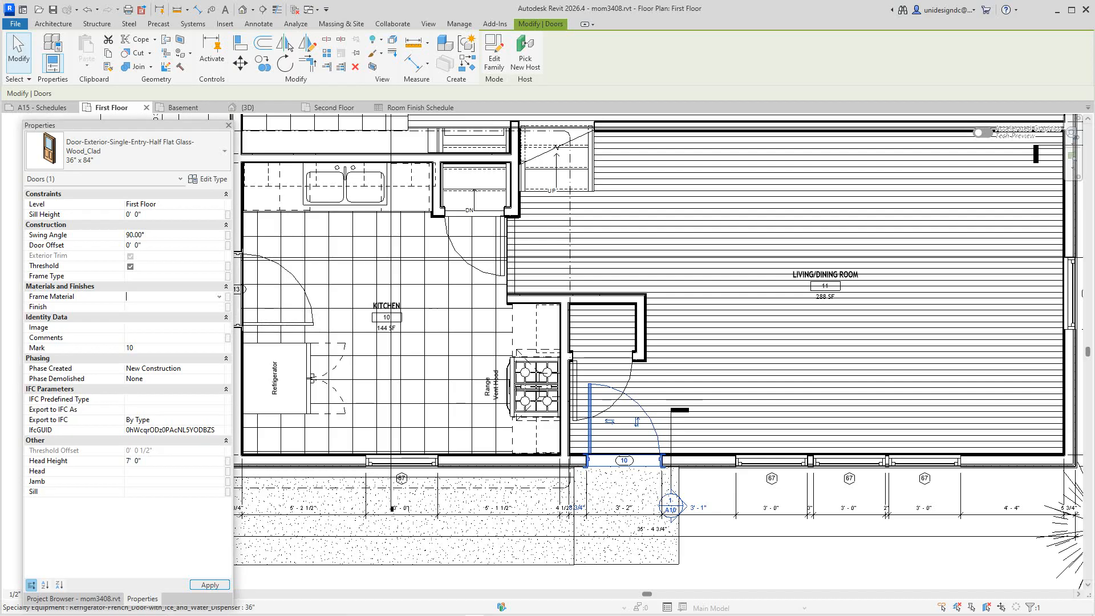
{"action": "left_click", "coordinate": [171, 307]}
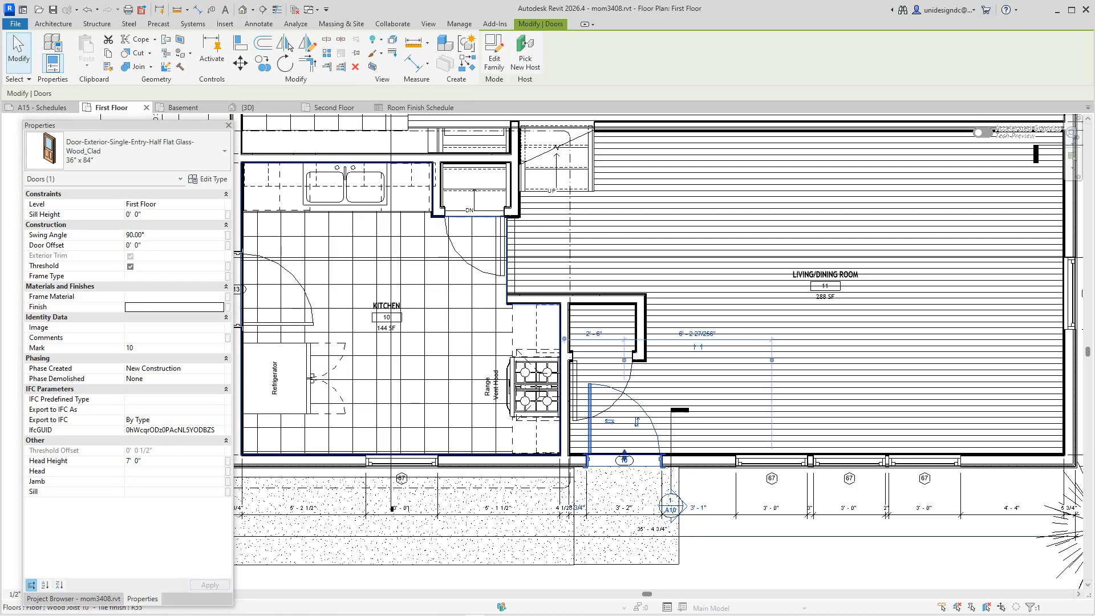
{"action": "scroll", "coordinate": [456, 398], "scroll_direction": "down", "scroll_amount": 2}
{"action": "scroll", "coordinate": [456, 396], "scroll_direction": "down", "scroll_amount": 2}
{"action": "key", "text": "Escape"}
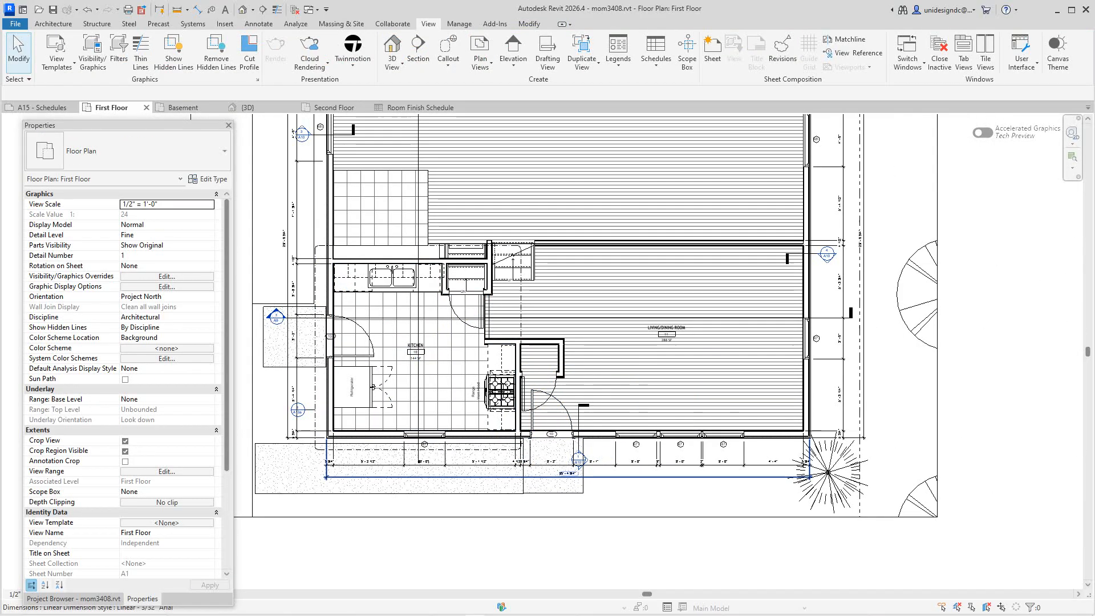
{"action": "scroll", "coordinate": [631, 479], "scroll_direction": "down", "scroll_amount": 3}
{"action": "scroll", "coordinate": [630, 478], "scroll_direction": "down", "scroll_amount": 1}
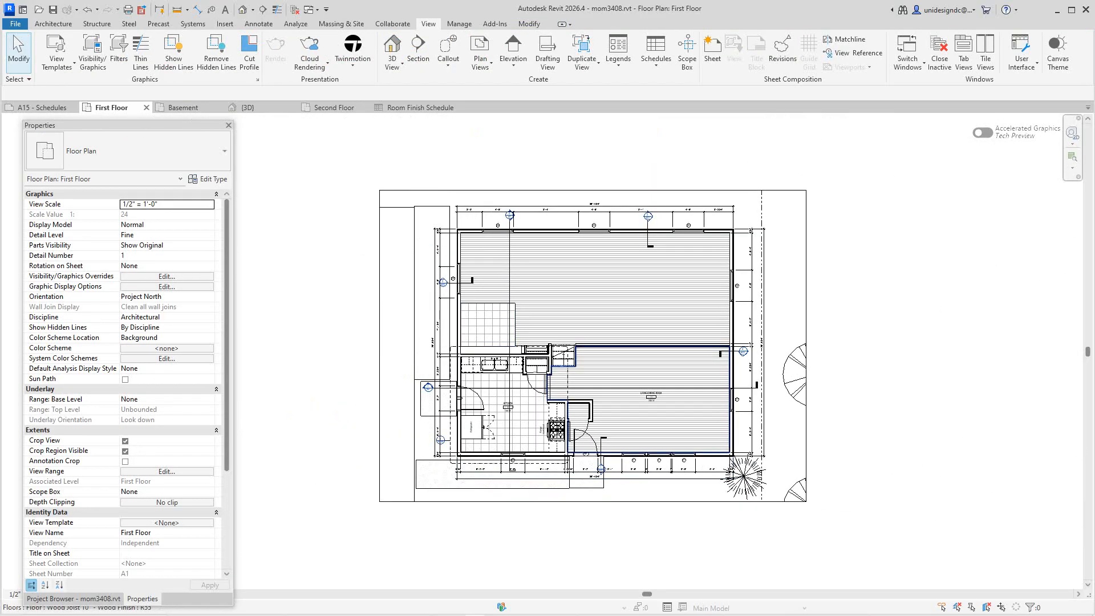
{"action": "scroll", "coordinate": [567, 438], "scroll_direction": "up", "scroll_amount": 5}
{"action": "scroll", "coordinate": [567, 438], "scroll_direction": "down", "scroll_amount": 5}
{"action": "middle_click_drag", "start_coordinate": [568, 438], "coordinate": [610, 447]}
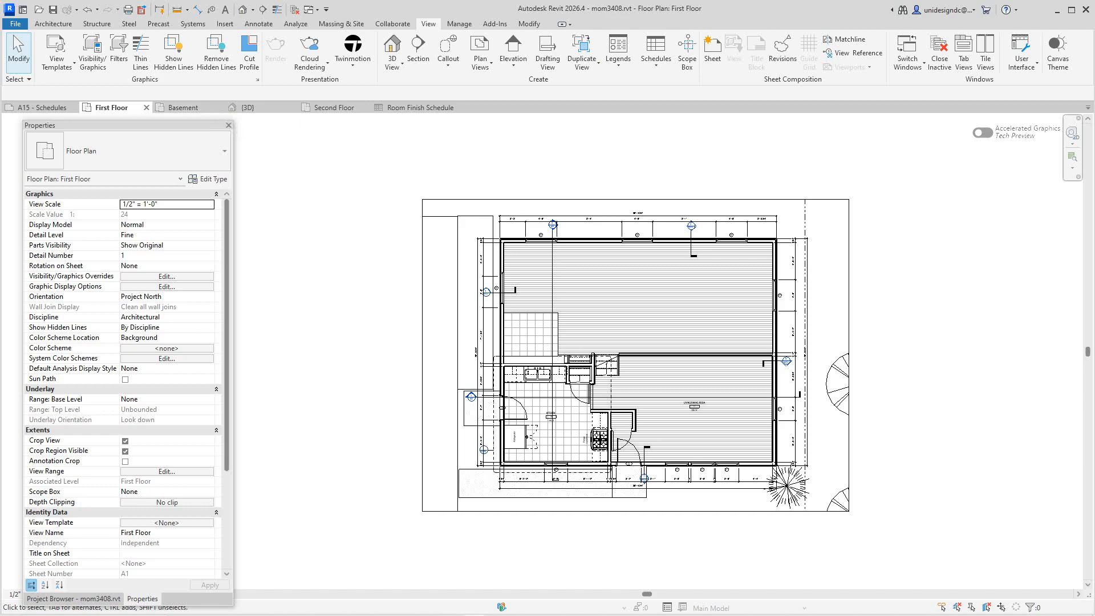
Inspect the finish, material, detail and glazing properties of the 48" x 48" double-hung window in the plan's upper wall, and deselect it
{"action": "scroll", "coordinate": [295, 194], "scroll_direction": "down", "scroll_amount": 1}
{"action": "middle_click_drag", "start_coordinate": [295, 194], "coordinate": [263, 156]}
{"action": "scroll", "coordinate": [293, 188], "scroll_direction": "up", "scroll_amount": 3}
{"action": "scroll", "coordinate": [594, 217], "scroll_direction": "up", "scroll_amount": 3}
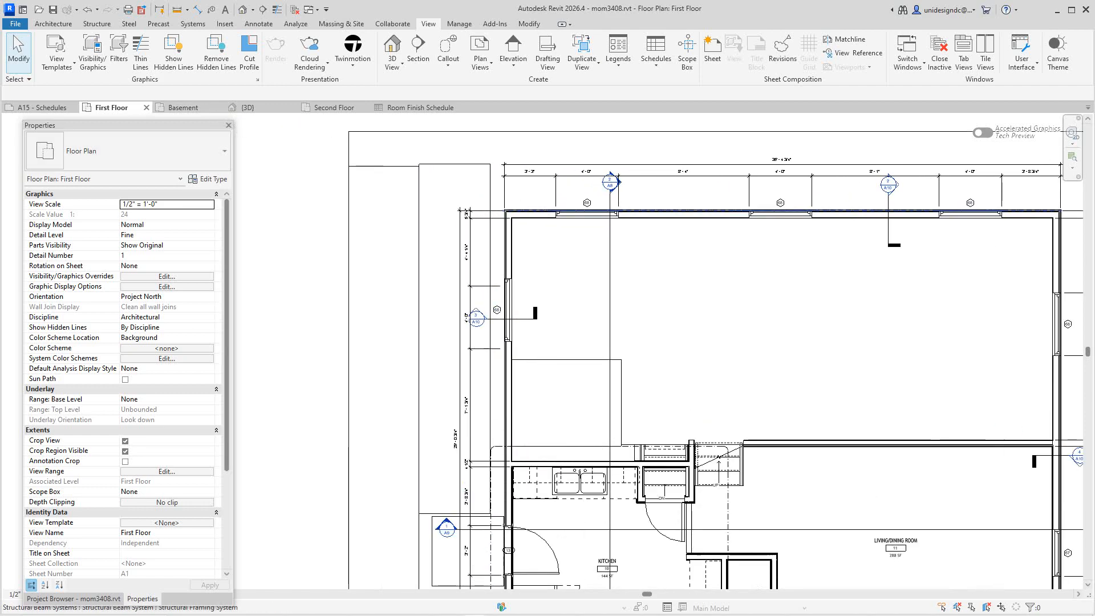
{"action": "scroll", "coordinate": [588, 214], "scroll_direction": "up", "scroll_amount": 1}
{"action": "scroll", "coordinate": [588, 215], "scroll_direction": "up", "scroll_amount": 3}
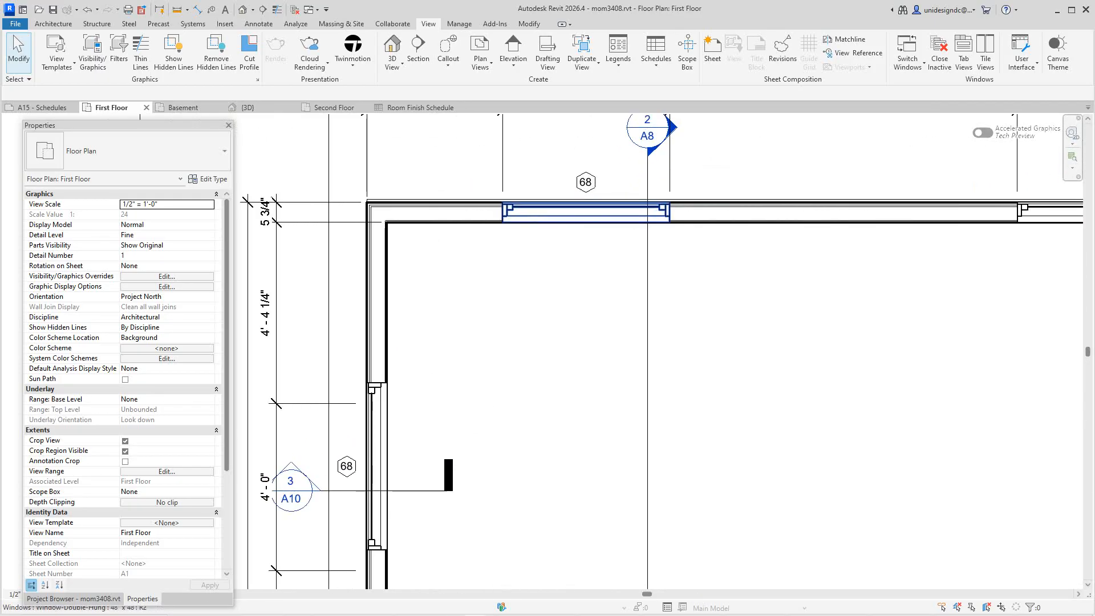
{"action": "left_click", "coordinate": [588, 214]}
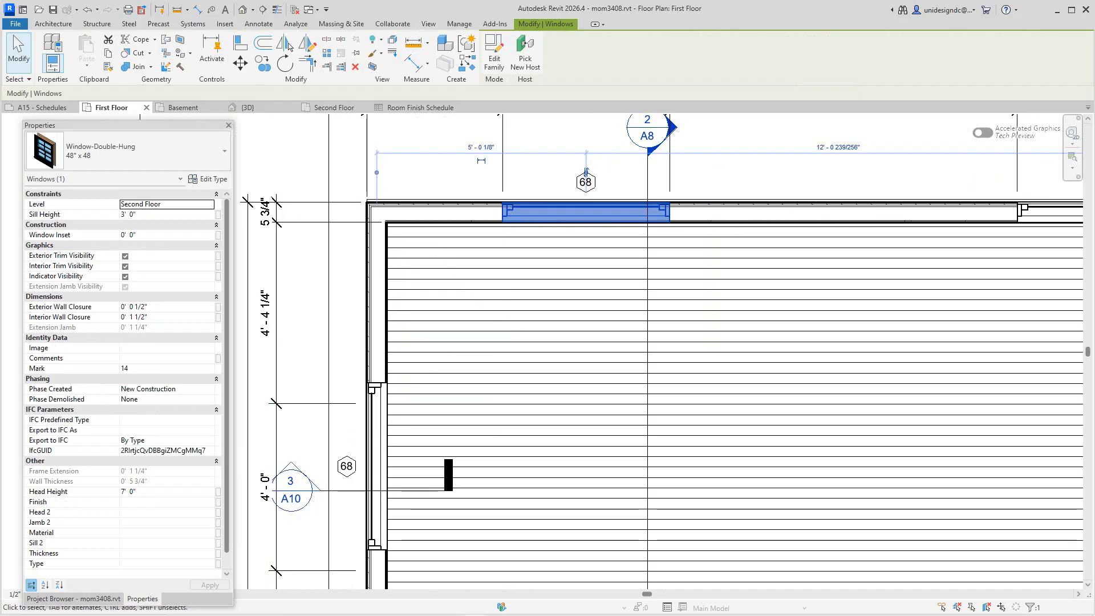
{"action": "scroll", "coordinate": [123, 382], "scroll_direction": "down", "scroll_amount": 1}
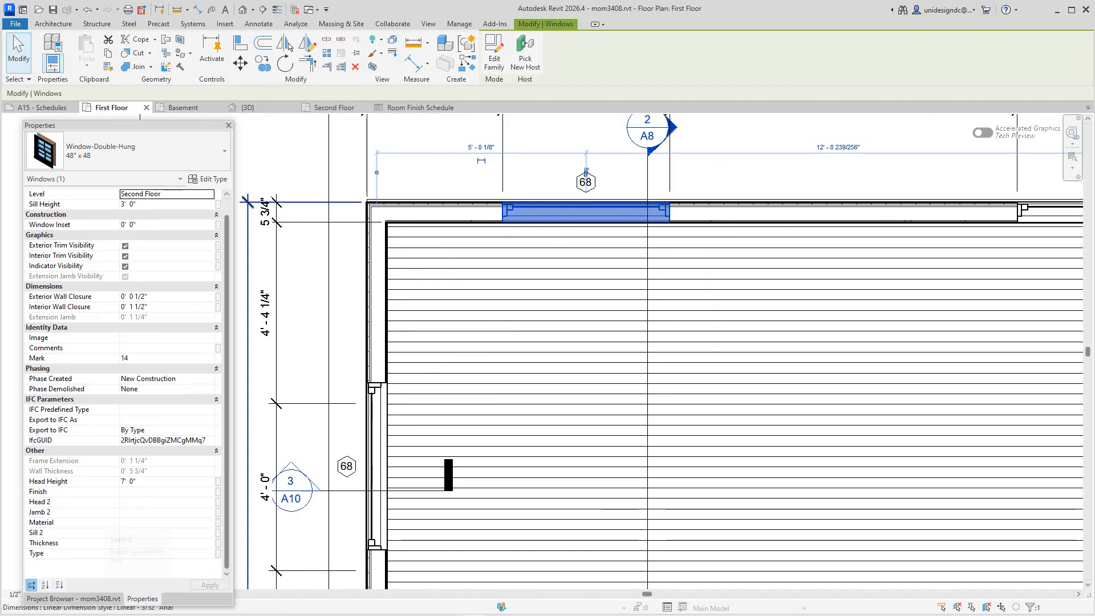
{"action": "left_click", "coordinate": [293, 158]}
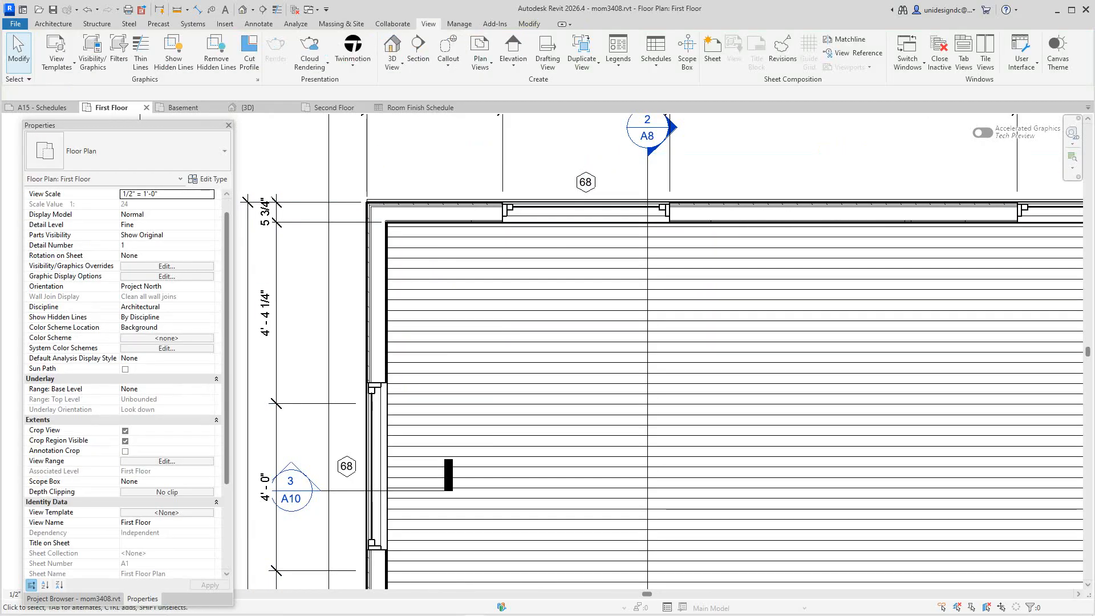
{"action": "scroll", "coordinate": [292, 158], "scroll_direction": "down", "scroll_amount": 1}
{"action": "middle_click_drag", "start_coordinate": [292, 157], "coordinate": [370, 158]}
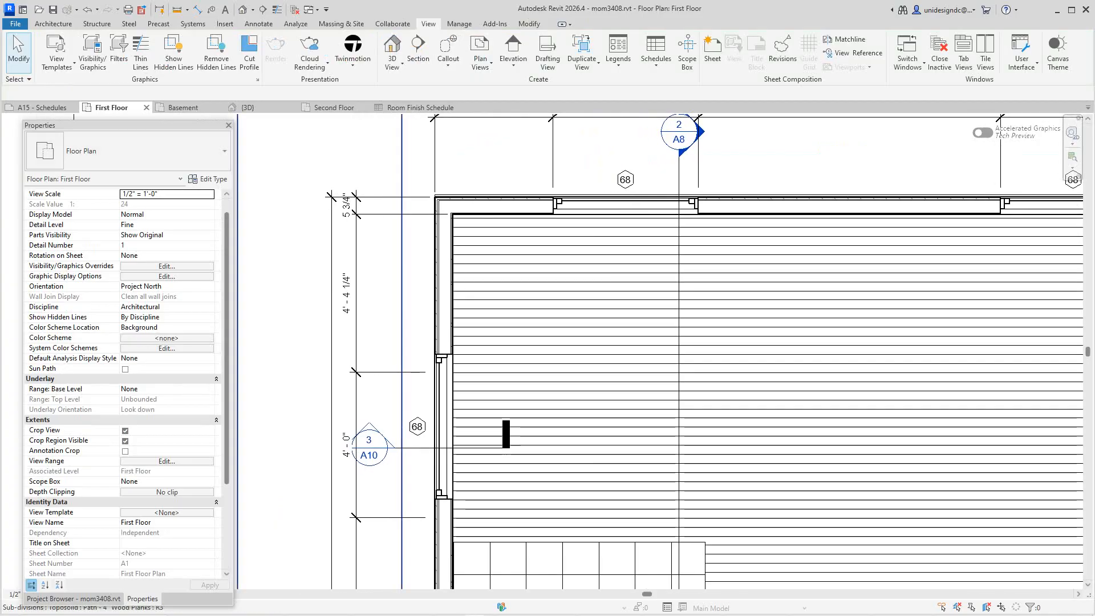
Switch to sheet A15 and examine the Window Schedule's material, finish, detail and glazing columns
{"action": "left_click", "coordinate": [42, 107]}
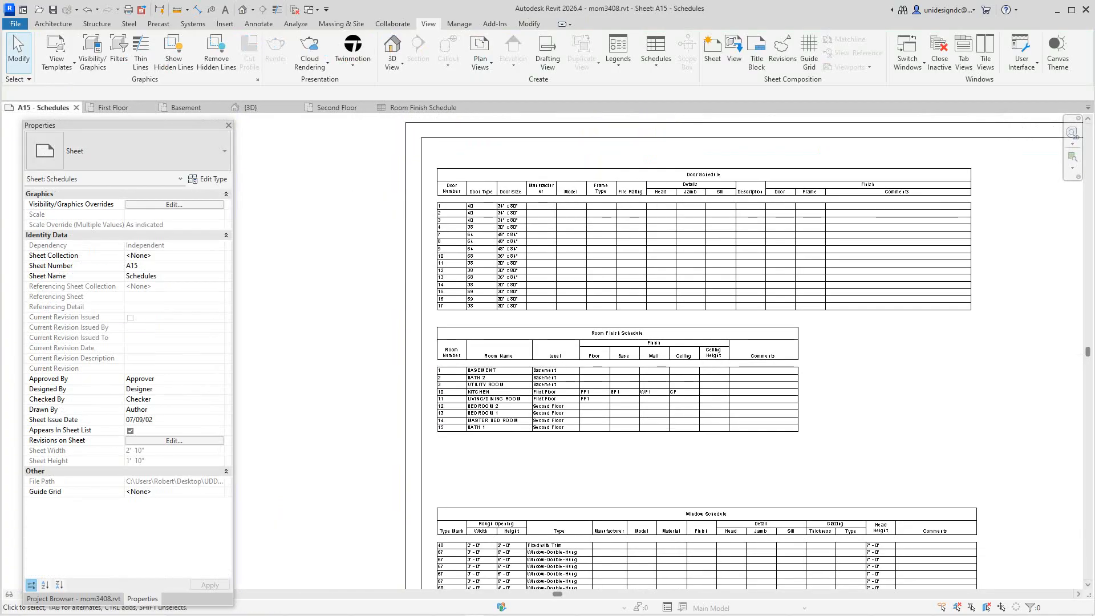
{"action": "scroll", "coordinate": [587, 225], "scroll_direction": "down", "scroll_amount": 1}
{"action": "middle_click_drag", "start_coordinate": [587, 225], "coordinate": [568, 142]}
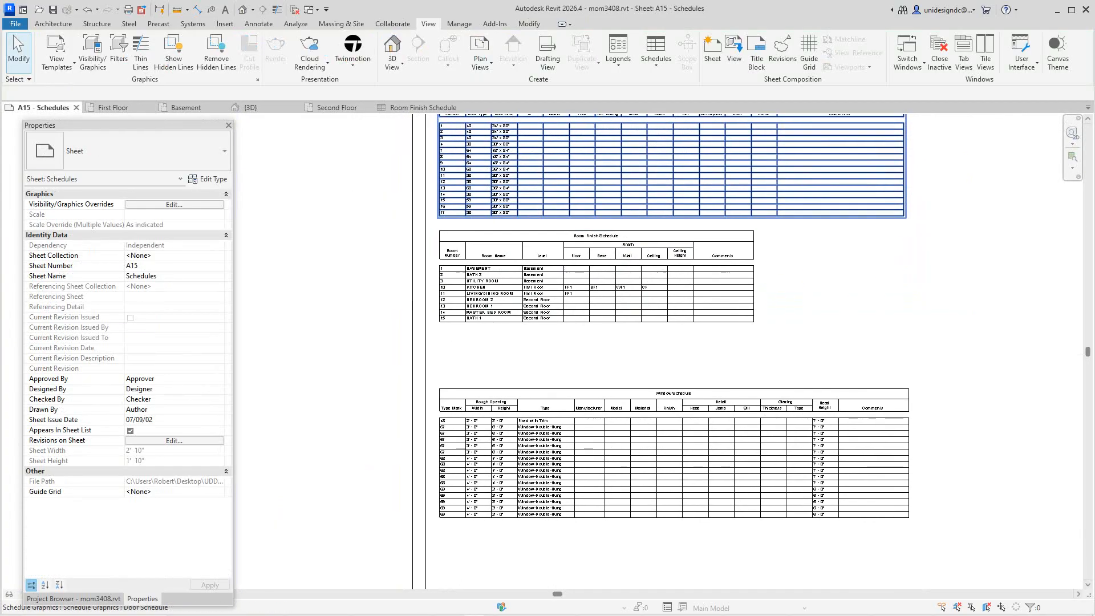
{"action": "scroll", "coordinate": [717, 416], "scroll_direction": "up", "scroll_amount": 2}
{"action": "scroll", "coordinate": [689, 416], "scroll_direction": "up", "scroll_amount": 2}
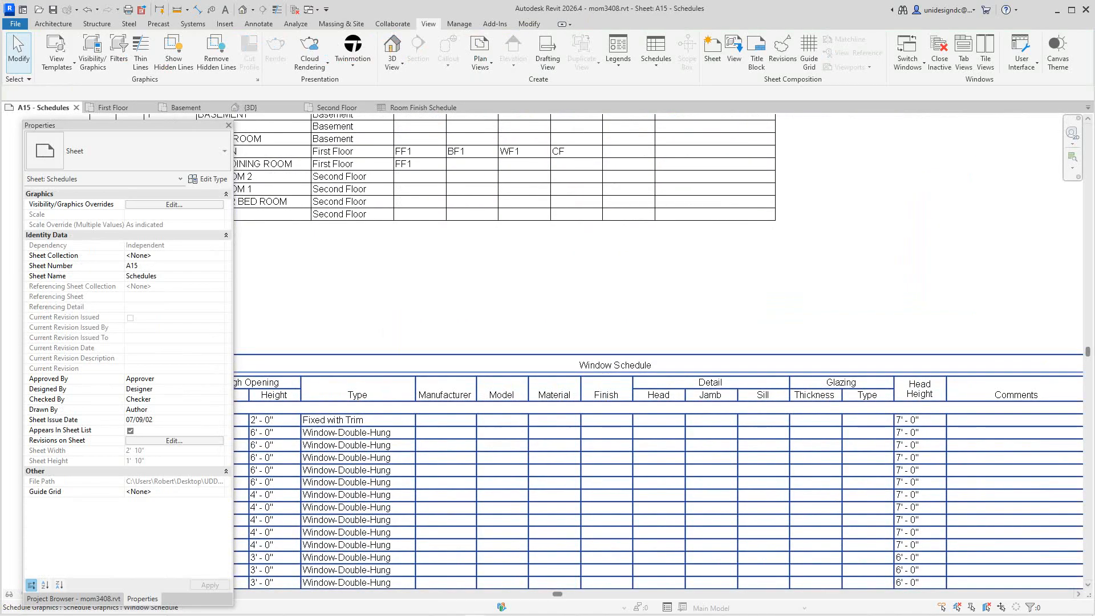
{"action": "scroll", "coordinate": [689, 416], "scroll_direction": "down", "scroll_amount": 1}
{"action": "scroll", "coordinate": [626, 250], "scroll_direction": "down", "scroll_amount": 3}
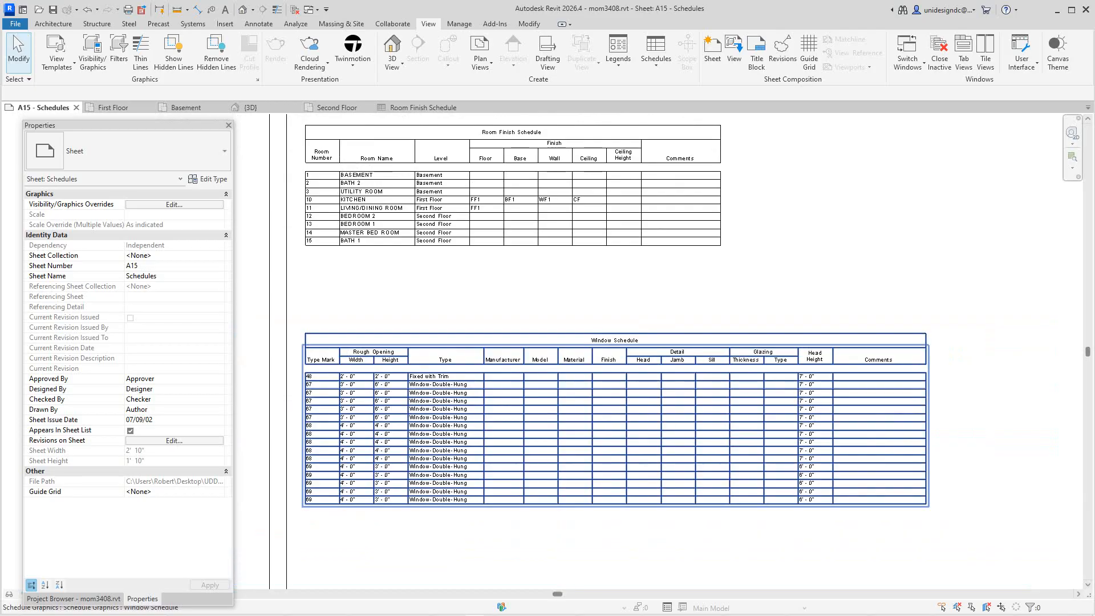
{"action": "left_click", "coordinate": [615, 389]}
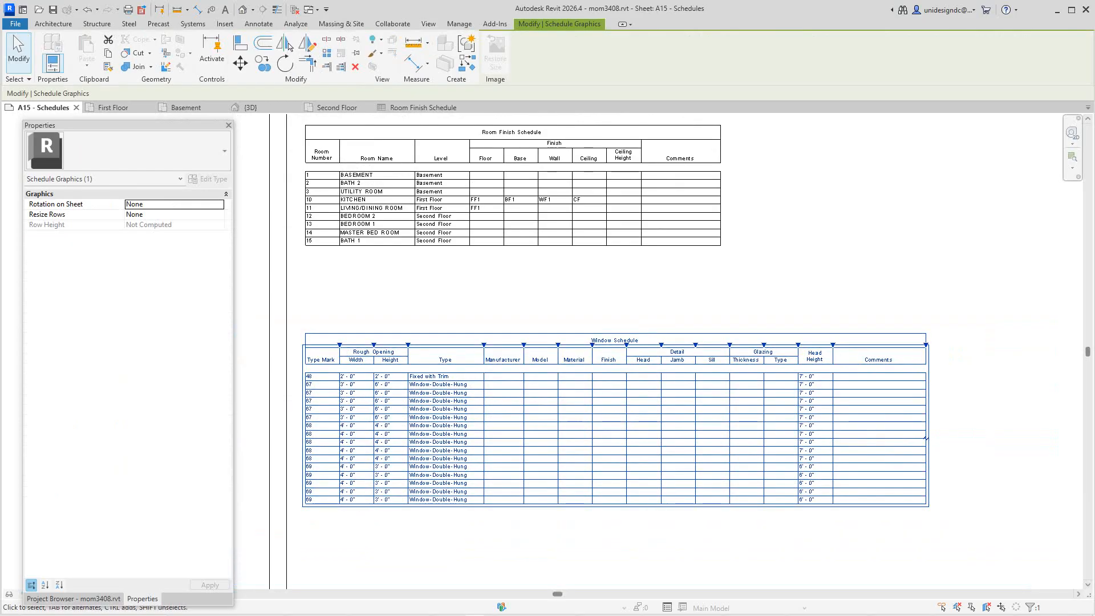
{"action": "key", "text": "Escape"}
{"action": "middle_click_drag", "start_coordinate": [627, 428], "coordinate": [694, 476]}
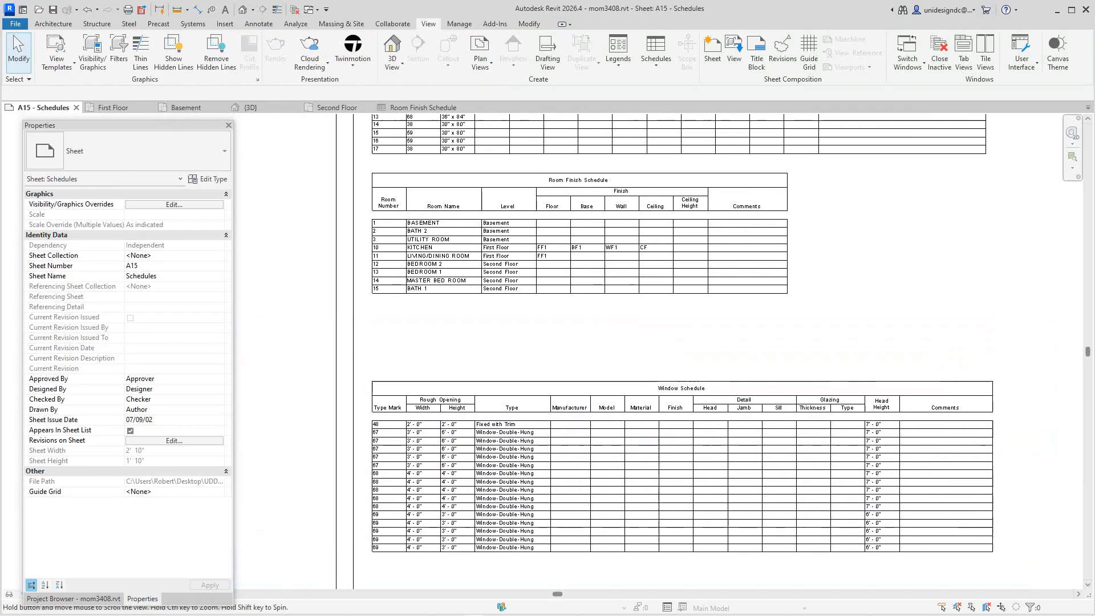
Review the Room Finish Schedule once more on the sheet and return to the First Floor plan
{"action": "scroll", "coordinate": [832, 445], "scroll_direction": "down", "scroll_amount": 3}
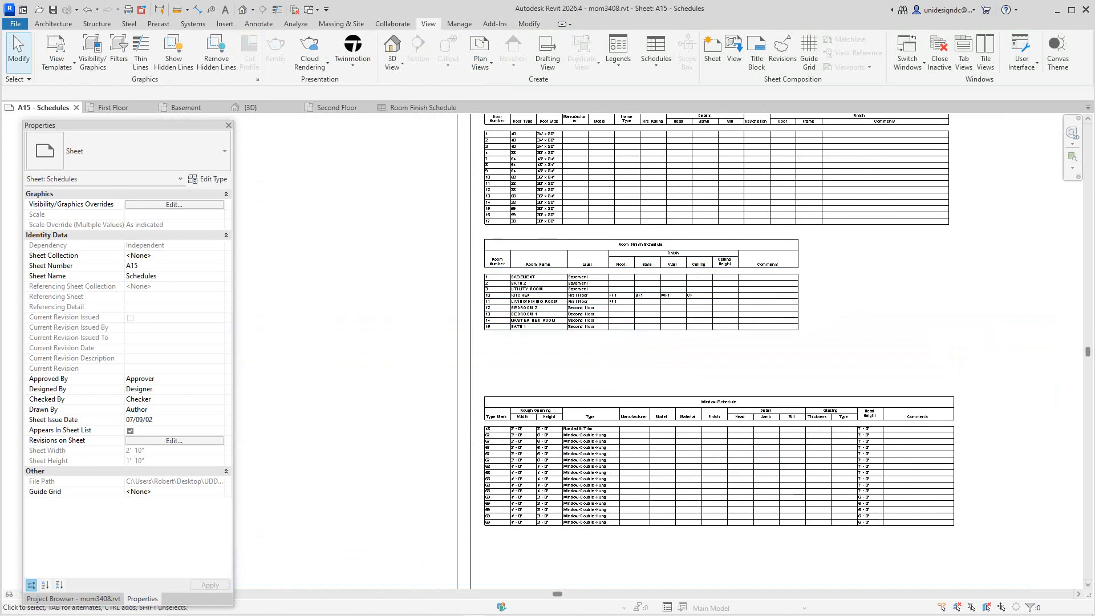
{"action": "scroll", "coordinate": [643, 322], "scroll_direction": "up", "scroll_amount": 3}
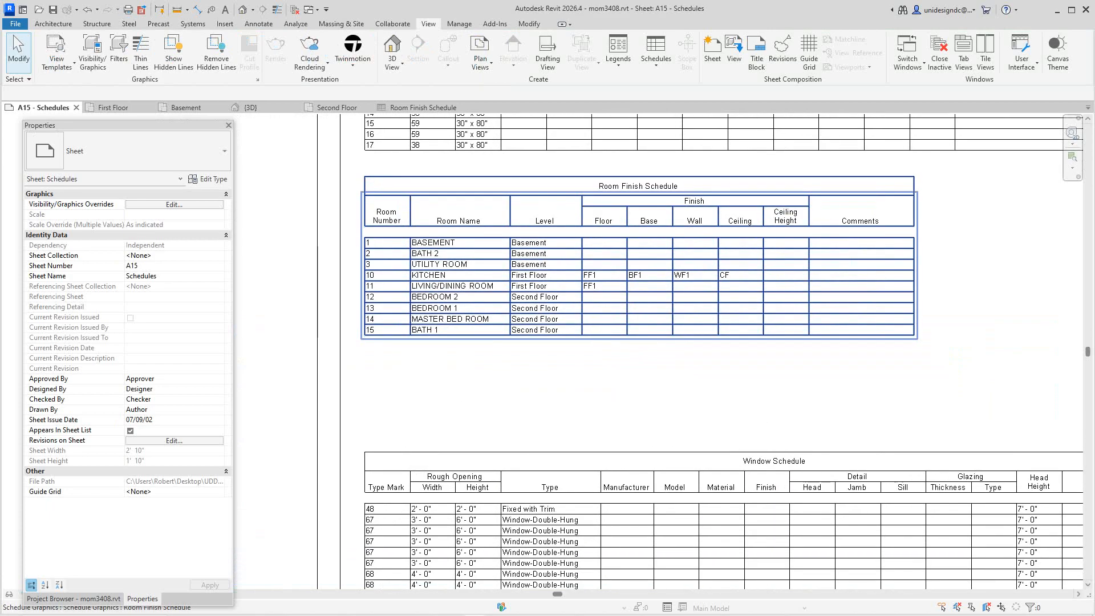
{"action": "scroll", "coordinate": [547, 338], "scroll_direction": "down", "scroll_amount": 3}
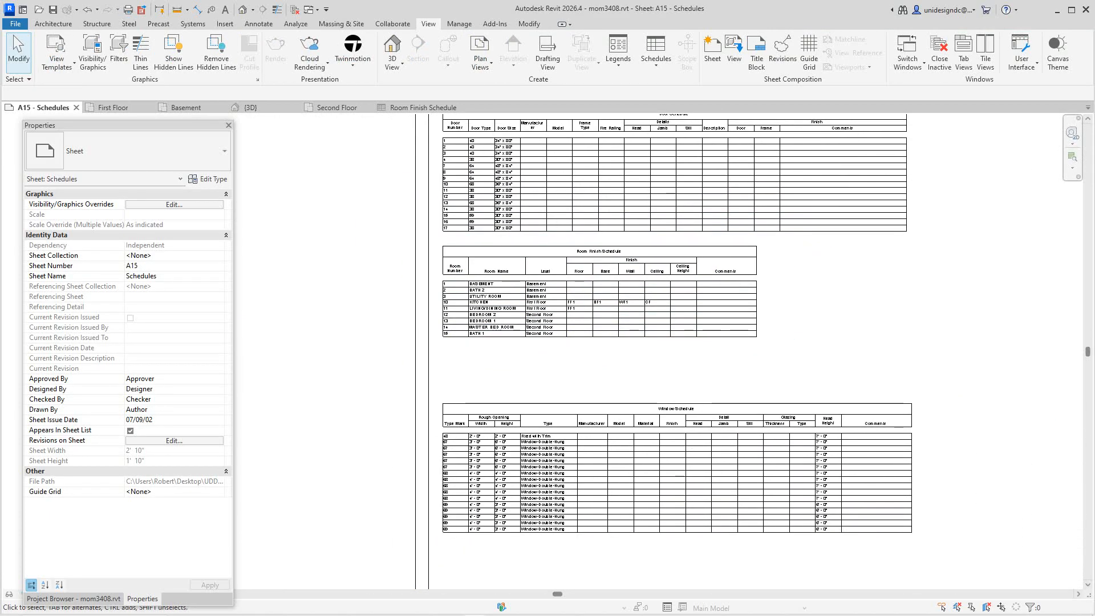
{"action": "left_click_drag", "start_coordinate": [126, 125], "coordinate": [138, 130]}
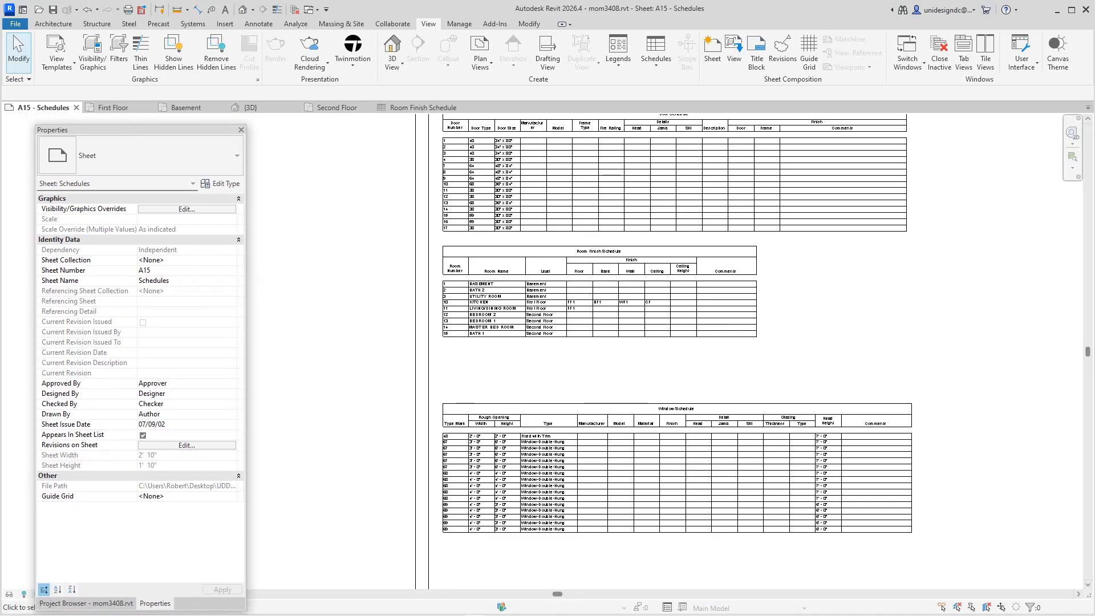
{"action": "left_click", "coordinate": [111, 107]}
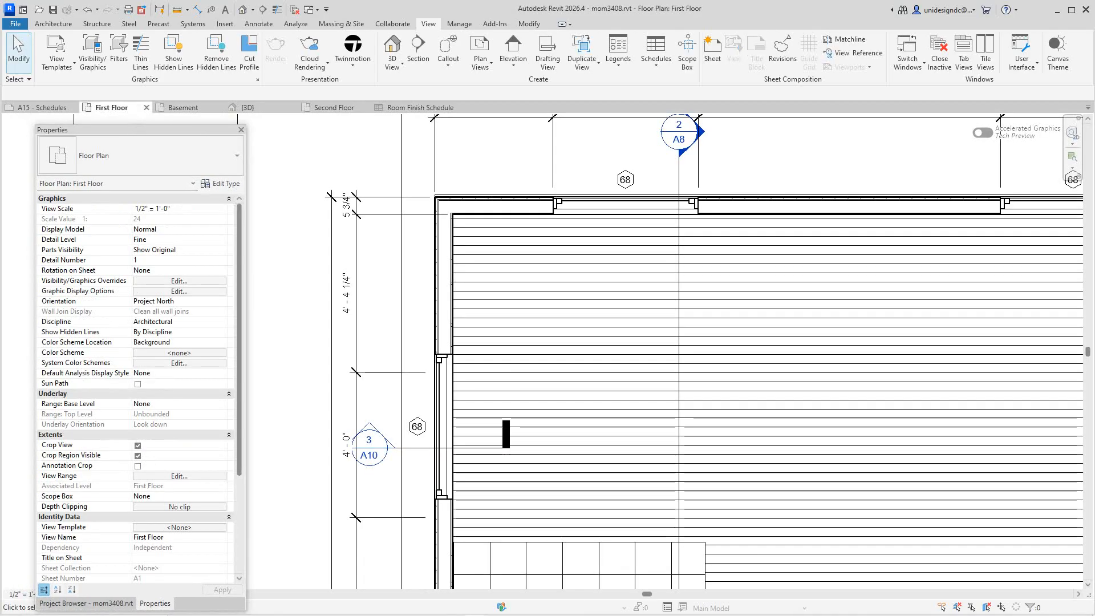
Check the Frame Material, Finish, Head, Jamb and Sill properties of the kitchen's 30" x 80" single-flush door, and deselect it
{"action": "scroll", "coordinate": [259, 160], "scroll_direction": "down", "scroll_amount": 3}
{"action": "middle_click_drag", "start_coordinate": [336, 214], "coordinate": [372, 130]}
{"action": "scroll", "coordinate": [358, 207], "scroll_direction": "down", "scroll_amount": 1}
{"action": "scroll", "coordinate": [374, 231], "scroll_direction": "down", "scroll_amount": 2}
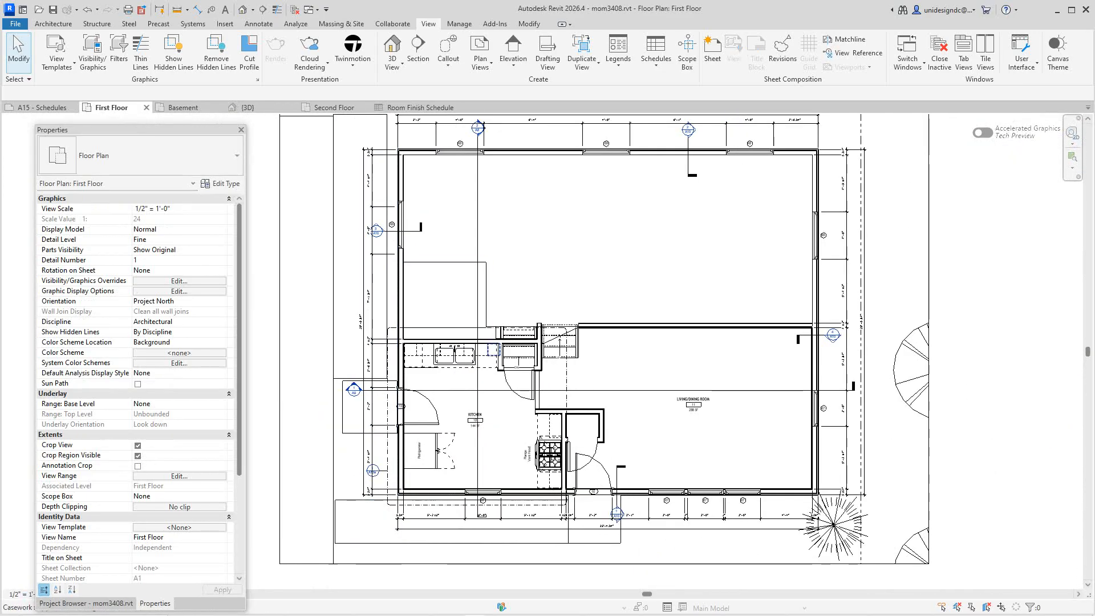
{"action": "scroll", "coordinate": [544, 391], "scroll_direction": "up", "scroll_amount": 3}
{"action": "left_click", "coordinate": [516, 388]}
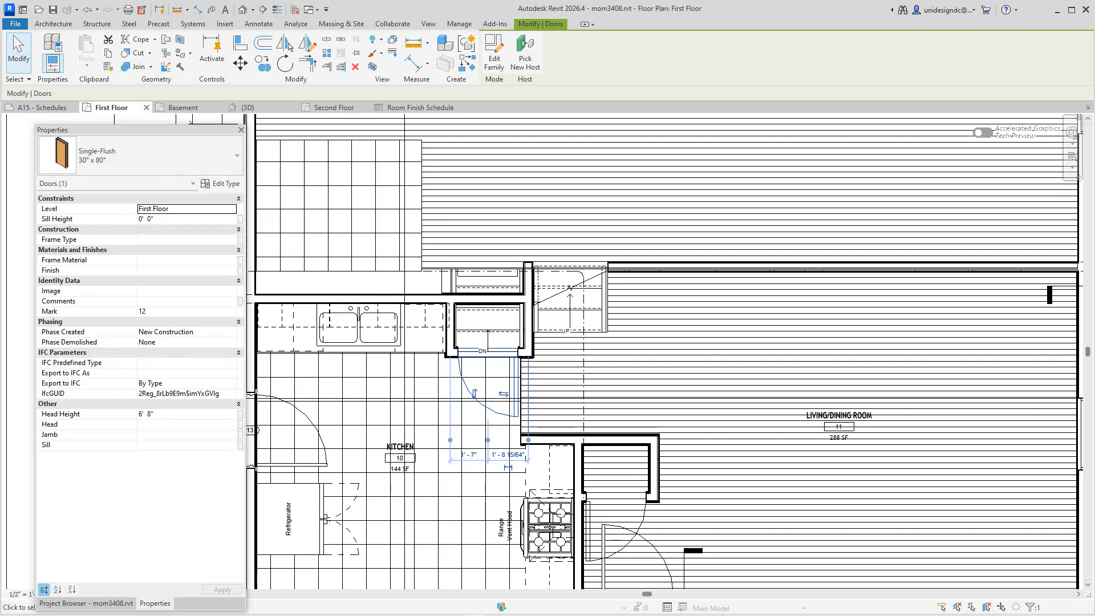
{"action": "scroll", "coordinate": [441, 371], "scroll_direction": "down", "scroll_amount": 5}
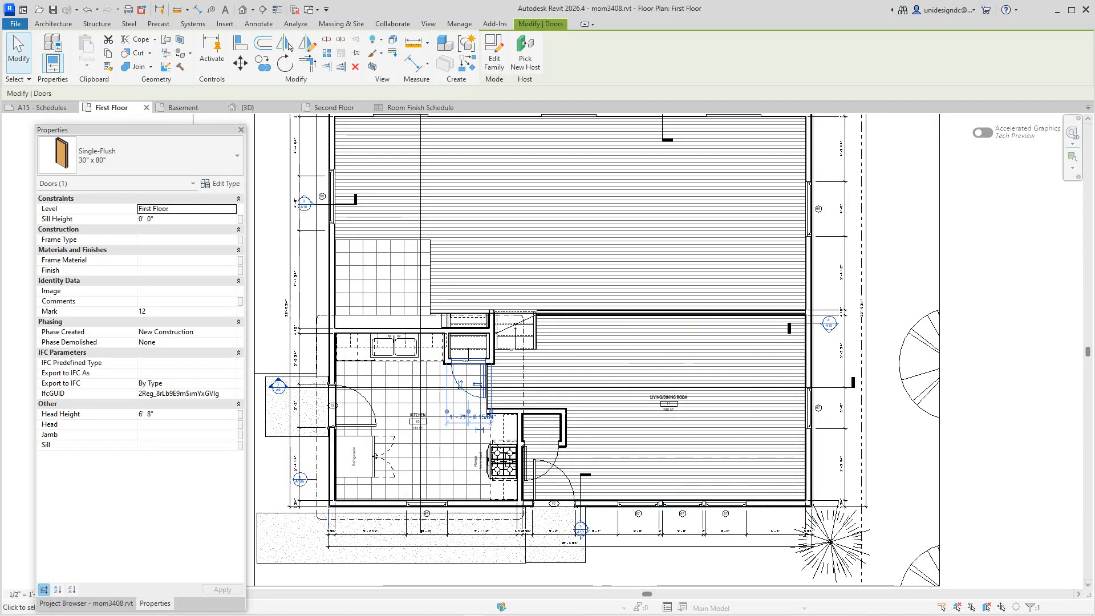
{"action": "key", "text": "Escape"}
Inspect the material, finish and detail properties of exterior entry door 10 in the Living/Dining Room, deselect it and return to the whole plan
{"action": "scroll", "coordinate": [550, 499], "scroll_direction": "up", "scroll_amount": 5}
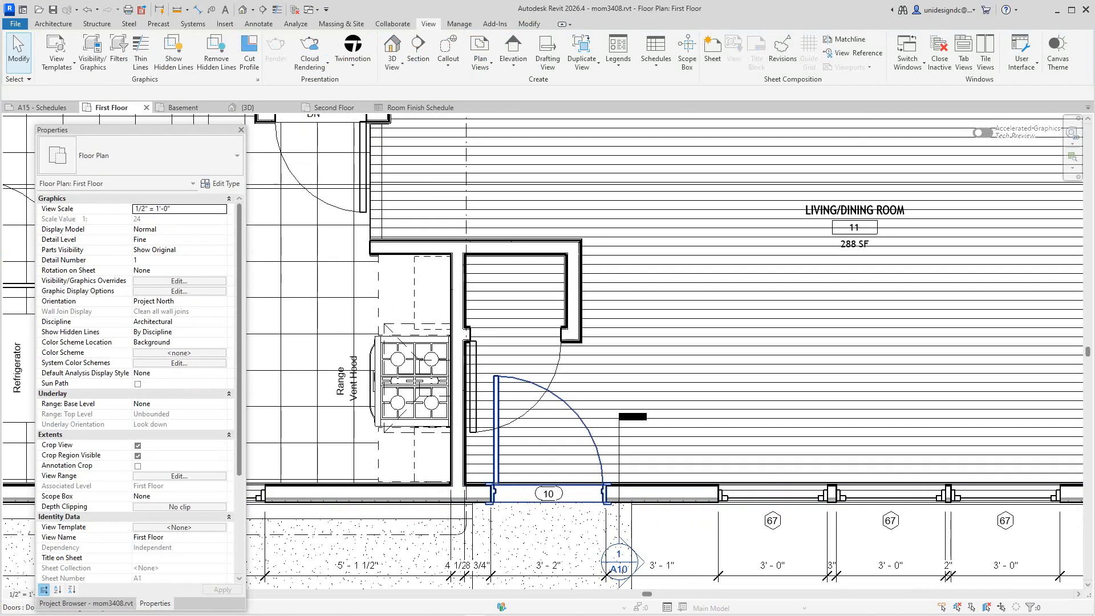
{"action": "left_click", "coordinate": [550, 497]}
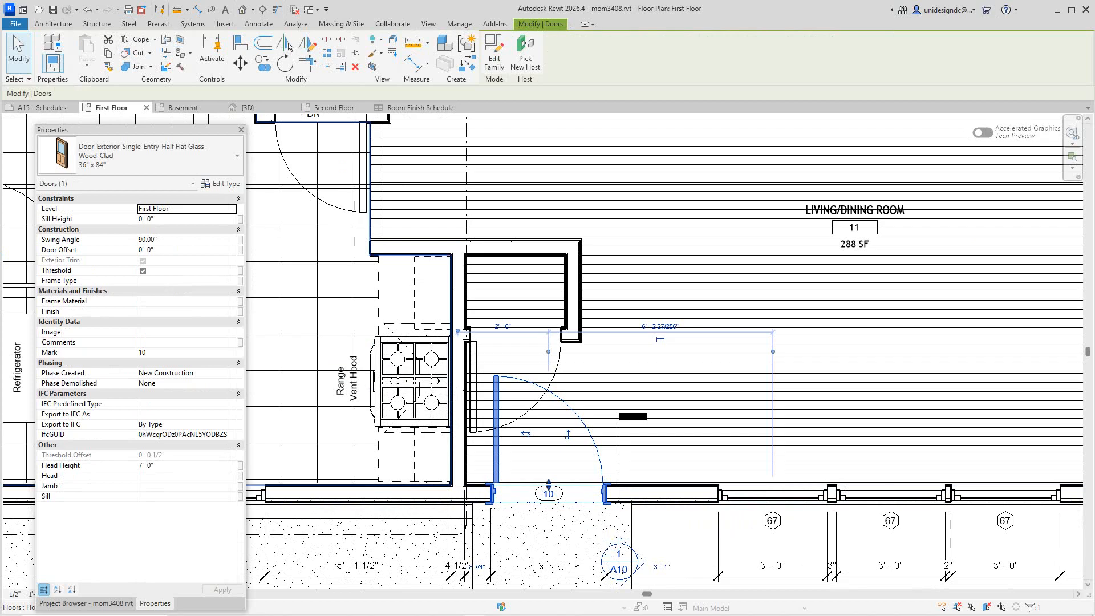
{"action": "scroll", "coordinate": [282, 358], "scroll_direction": "down", "scroll_amount": 4}
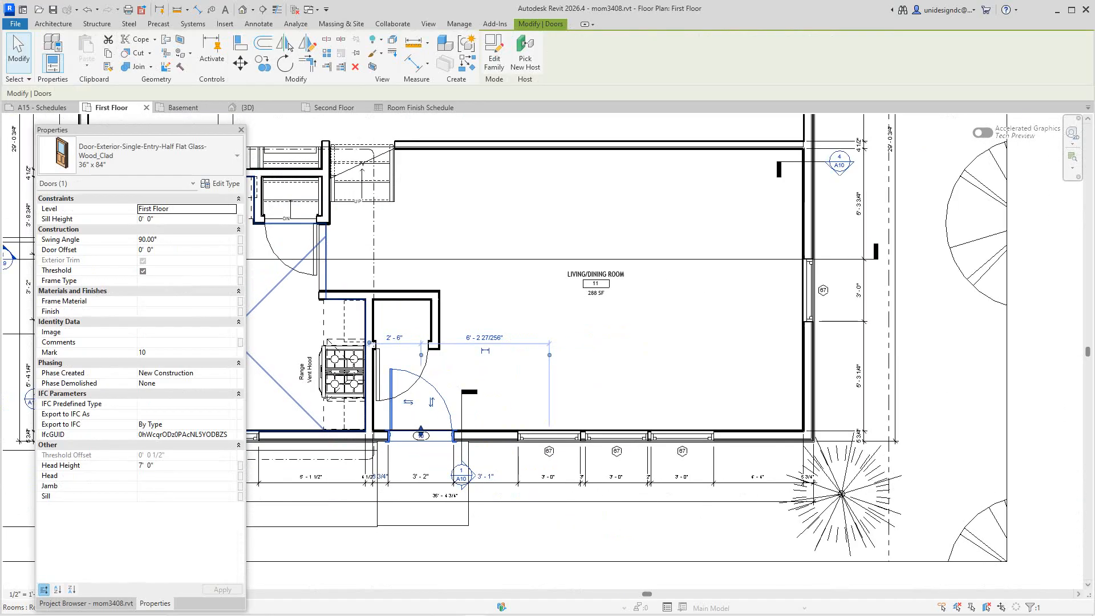
{"action": "key", "text": "Escape"}
{"action": "scroll", "coordinate": [319, 354], "scroll_direction": "down", "scroll_amount": 3}
{"action": "middle_click_drag", "start_coordinate": [319, 353], "coordinate": [544, 467]}
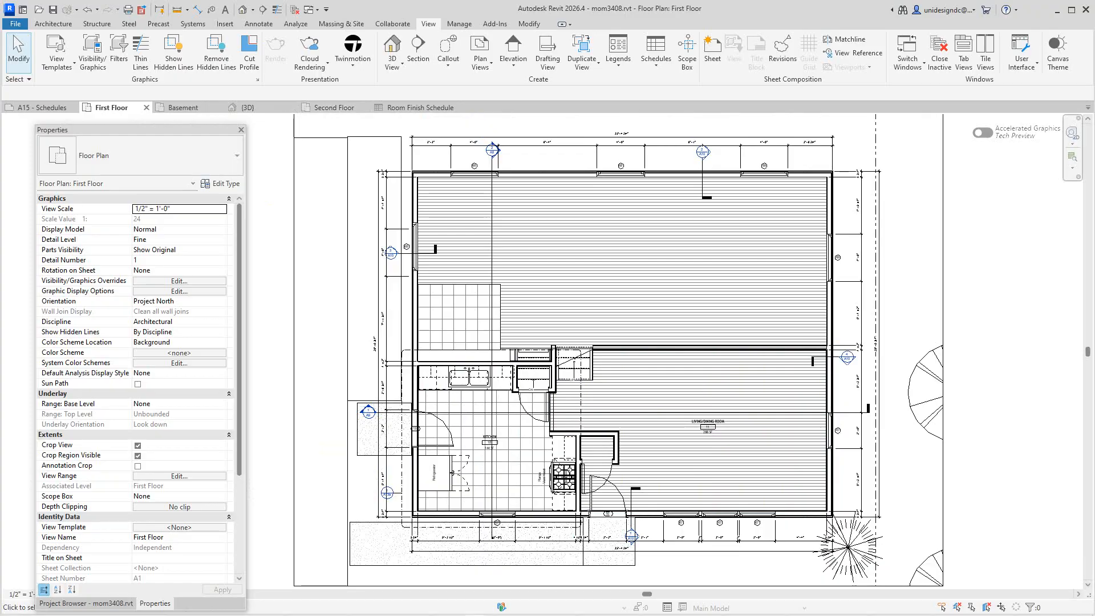
Switch to sheet A15 and review the door, room finish and window schedules together with the title block
{"action": "left_click", "coordinate": [43, 108]}
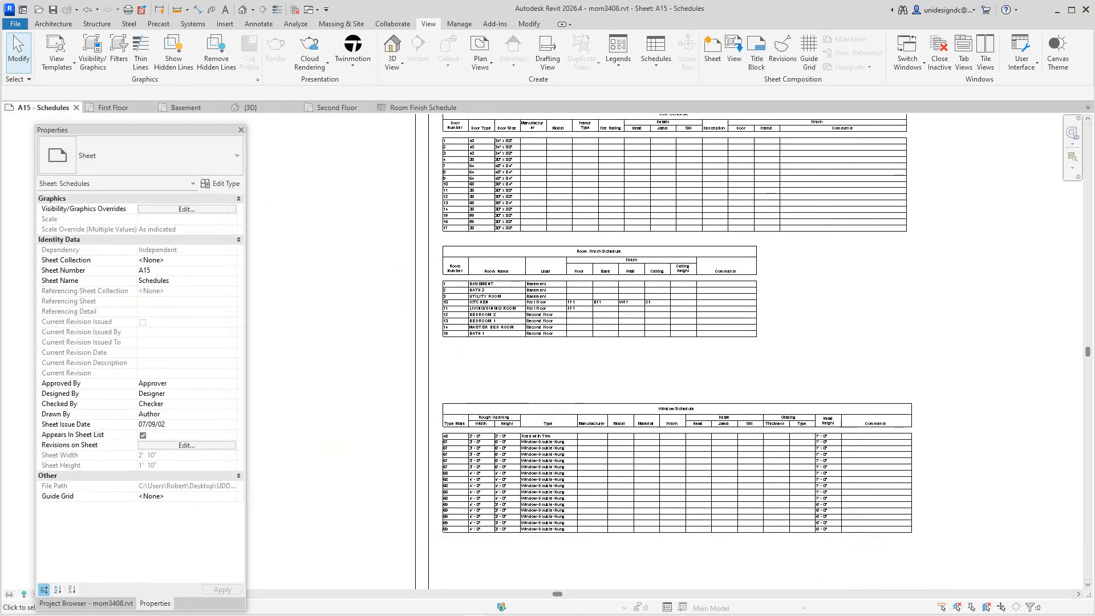
{"action": "scroll", "coordinate": [823, 473], "scroll_direction": "down", "scroll_amount": 2}
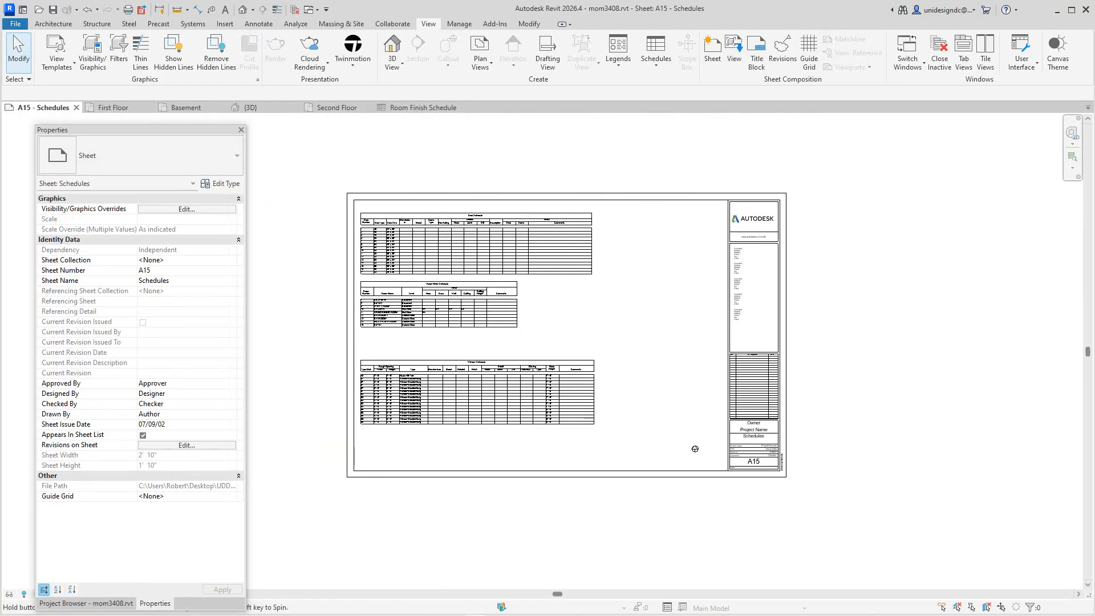
{"action": "scroll", "coordinate": [738, 520], "scroll_direction": "up", "scroll_amount": 3}
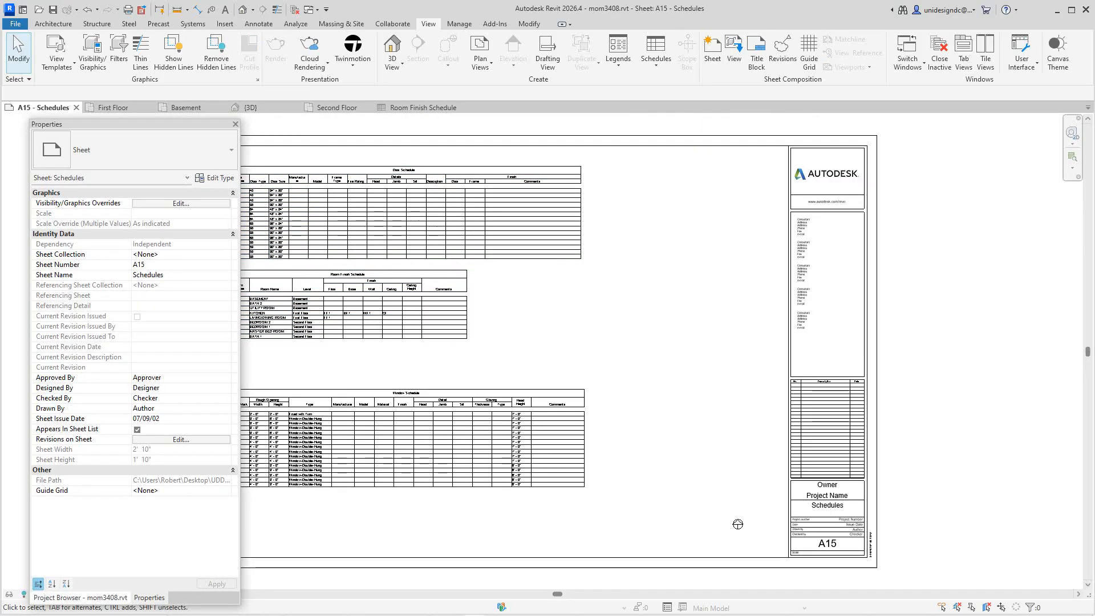
Browse the project's sheets and family categories in the Project Browser, checking which view is placed on sheet E2 - Second Floor Electrical
{"action": "left_click", "coordinate": [80, 598]}
{"action": "scroll", "coordinate": [136, 457], "scroll_direction": "down", "scroll_amount": 6}
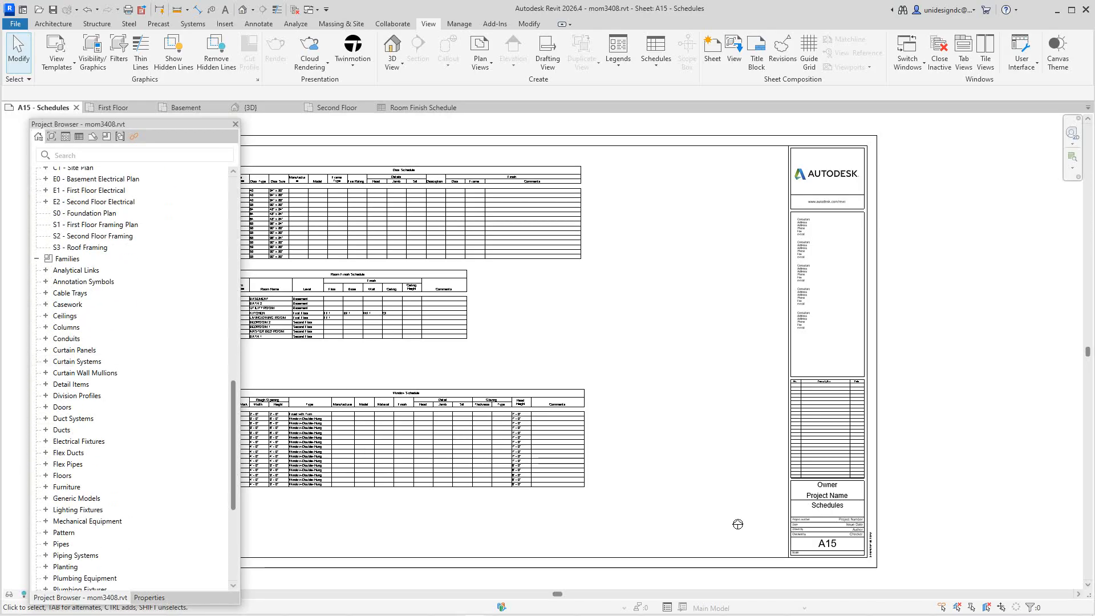
{"action": "scroll", "coordinate": [134, 377], "scroll_direction": "down", "scroll_amount": 2}
{"action": "scroll", "coordinate": [137, 445], "scroll_direction": "up", "scroll_amount": 6}
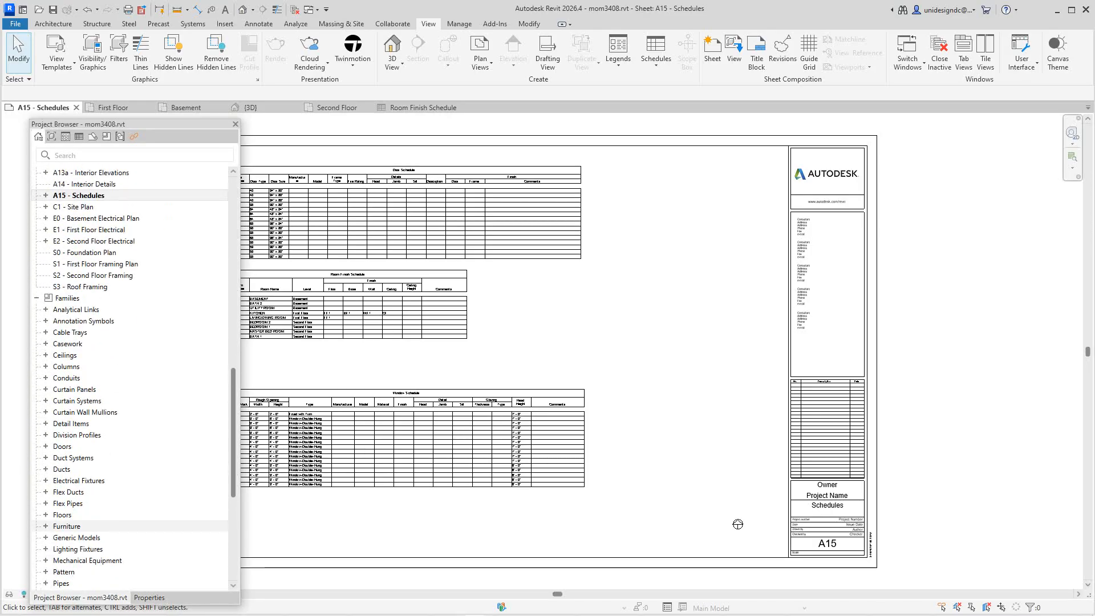
{"action": "scroll", "coordinate": [114, 411], "scroll_direction": "up", "scroll_amount": 3}
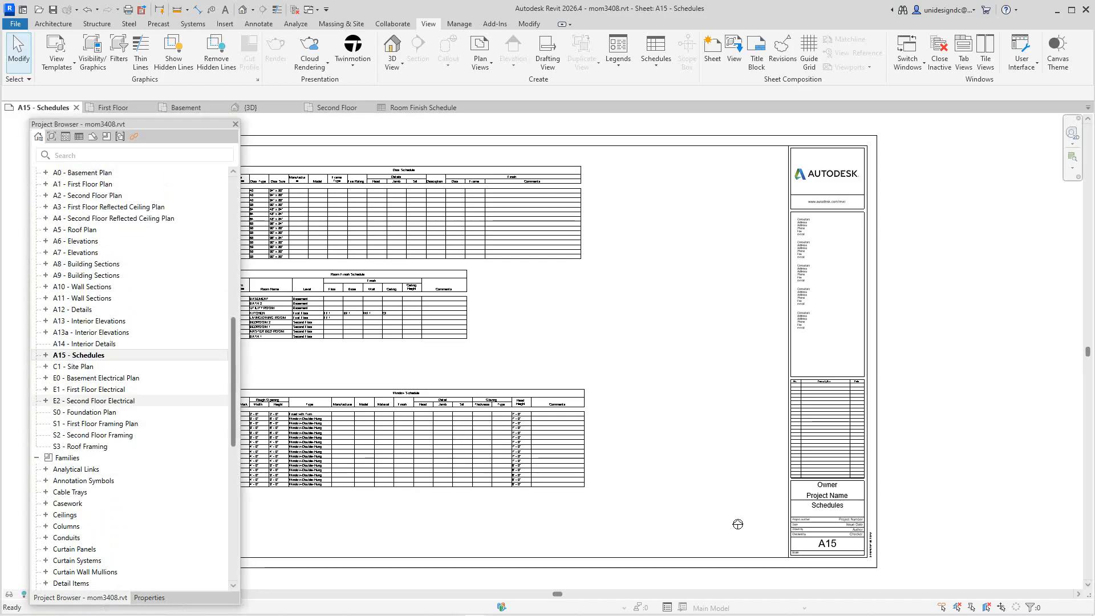
{"action": "left_click", "coordinate": [46, 401]}
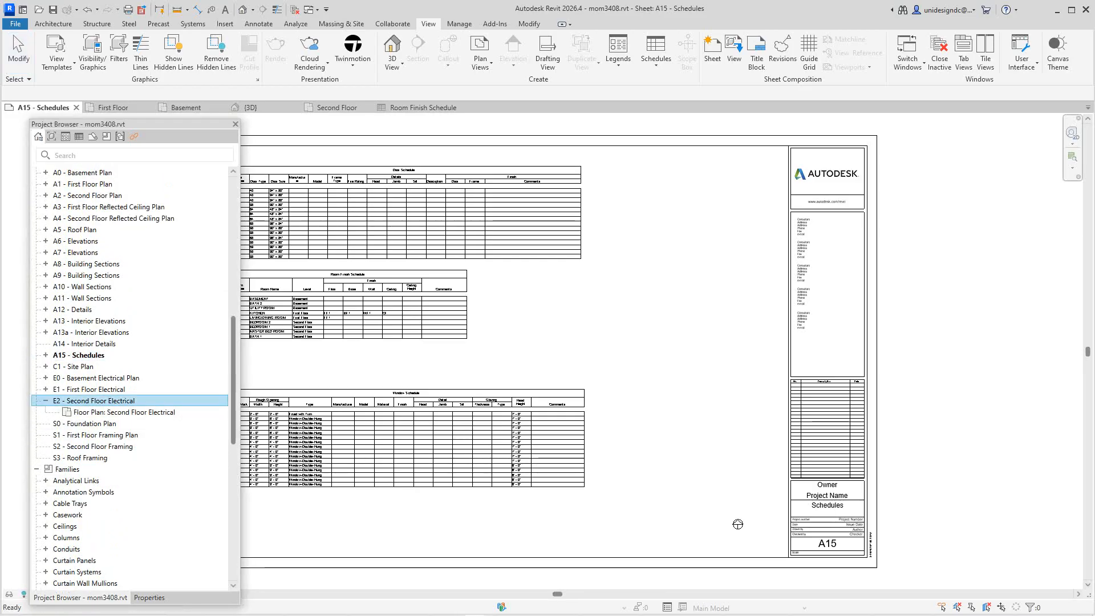
{"action": "left_click", "coordinate": [45, 400]}
{"action": "scroll", "coordinate": [114, 401], "scroll_direction": "down", "scroll_amount": 2}
{"action": "scroll", "coordinate": [114, 401], "scroll_direction": "up", "scroll_amount": 3}
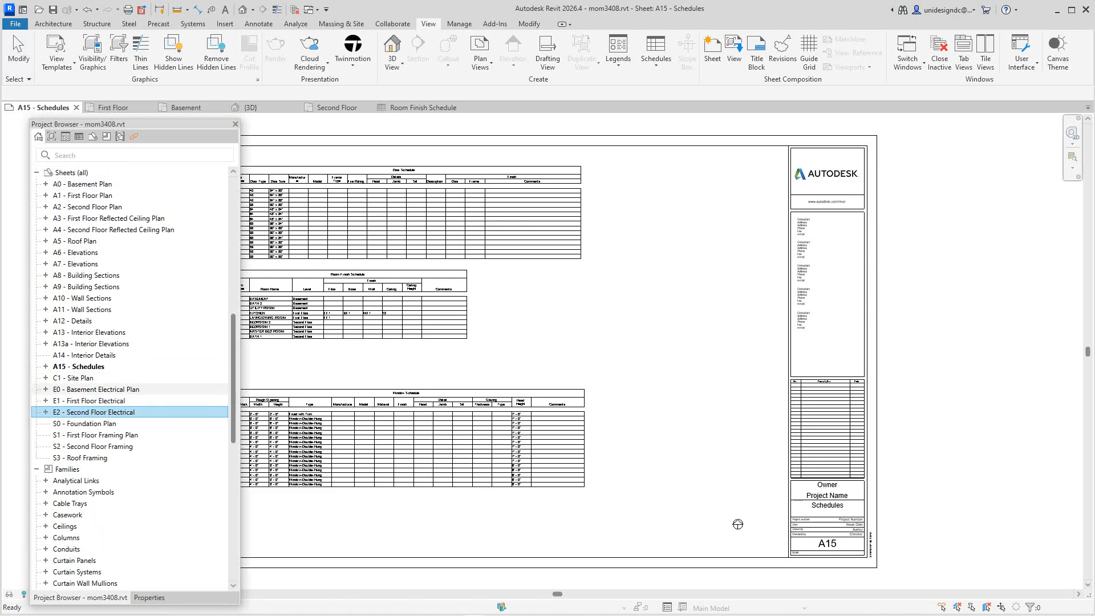
{"action": "scroll", "coordinate": [131, 377], "scroll_direction": "down", "scroll_amount": 10}
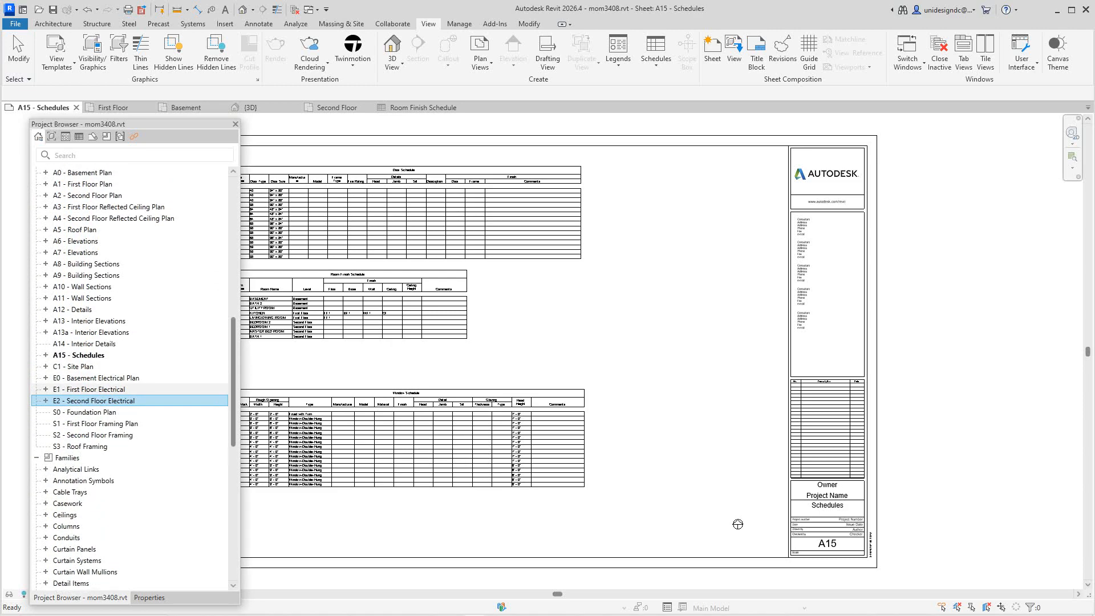
{"action": "scroll", "coordinate": [132, 377], "scroll_direction": "down", "scroll_amount": 3}
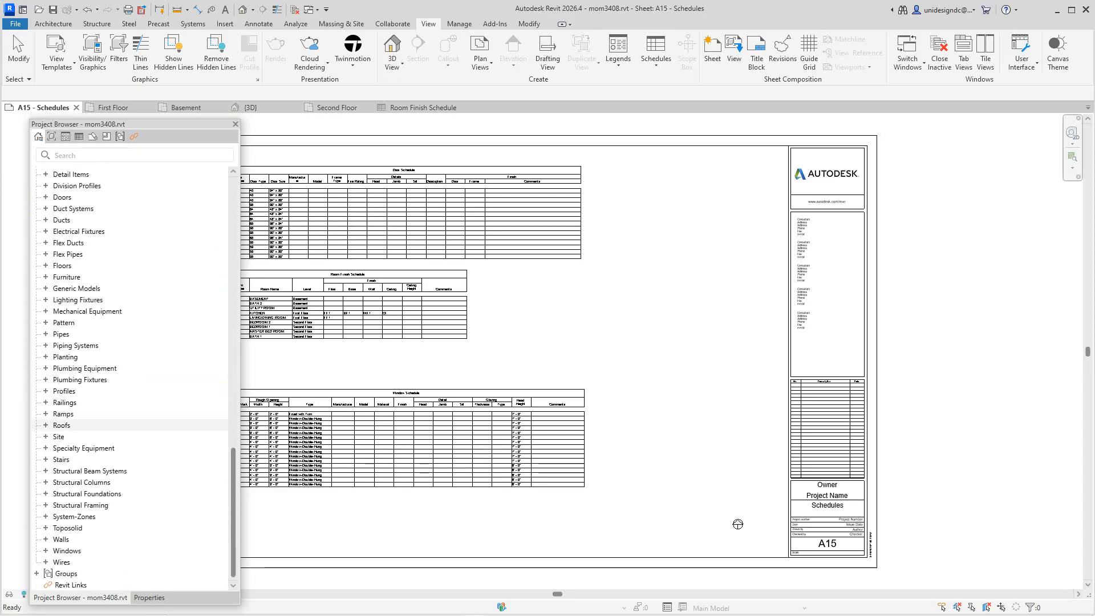
{"action": "scroll", "coordinate": [131, 458], "scroll_direction": "up", "scroll_amount": 8}
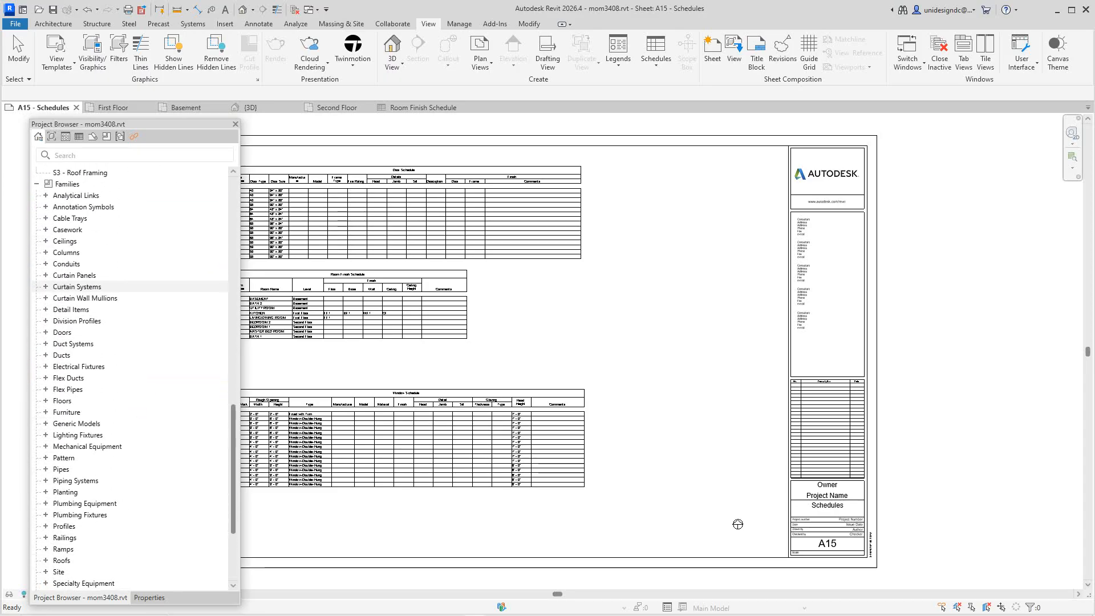
Collapse the Families branch in the Project Browser and open the Lighting Fixture Schedule
{"action": "left_click", "coordinate": [37, 320]}
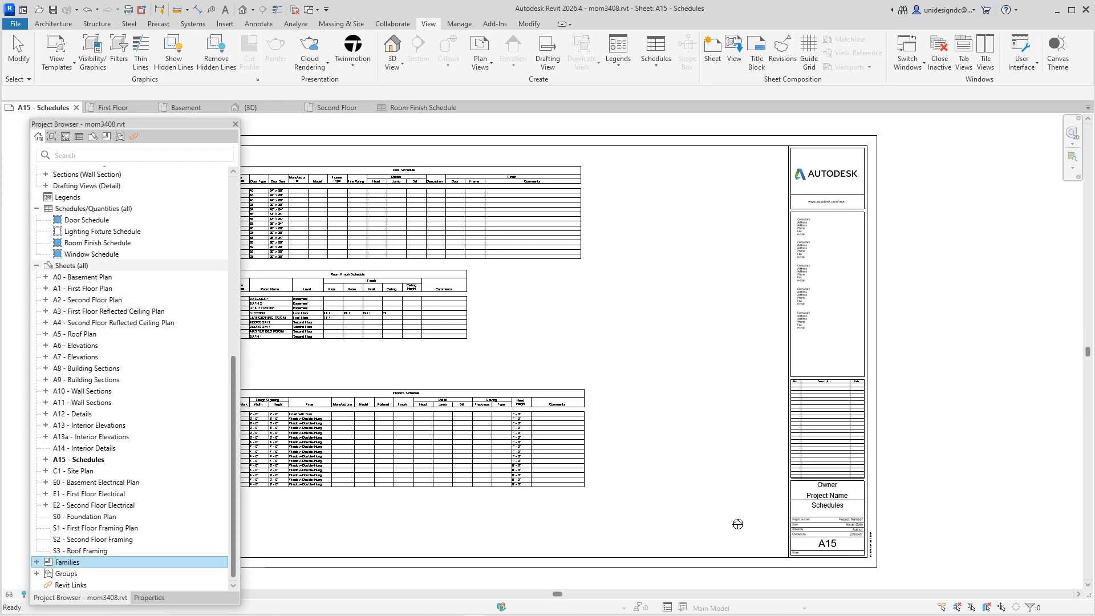
{"action": "scroll", "coordinate": [114, 287], "scroll_direction": "up", "scroll_amount": 2}
{"action": "double_click", "coordinate": [102, 274]}
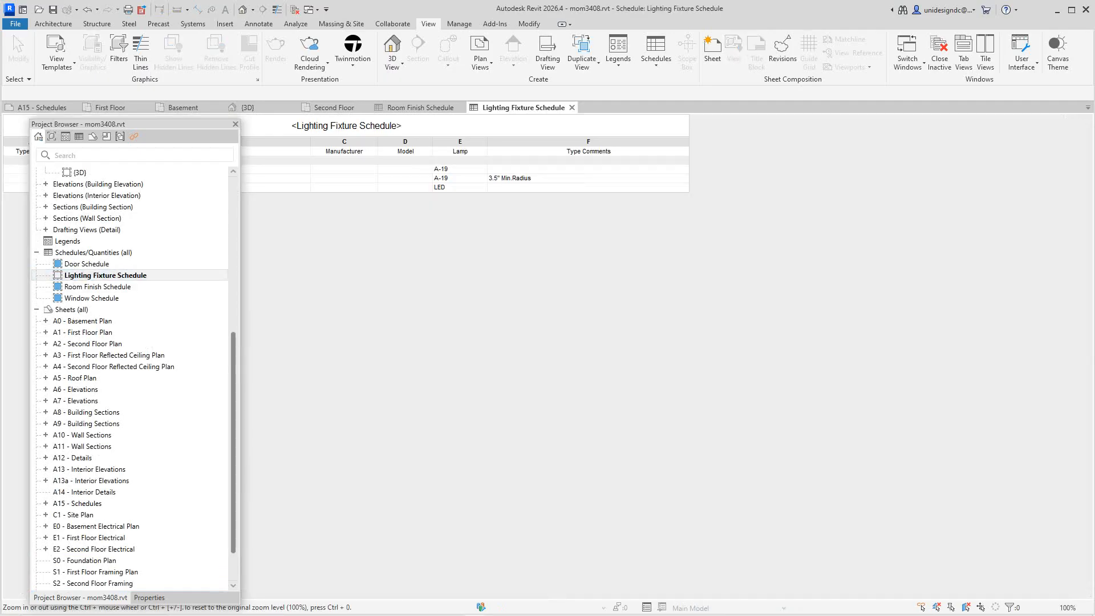
Move the Project Browser off the Lighting Fixture Schedule and dock it above the view area
{"action": "left_click_drag", "start_coordinate": [167, 124], "coordinate": [652, 195]}
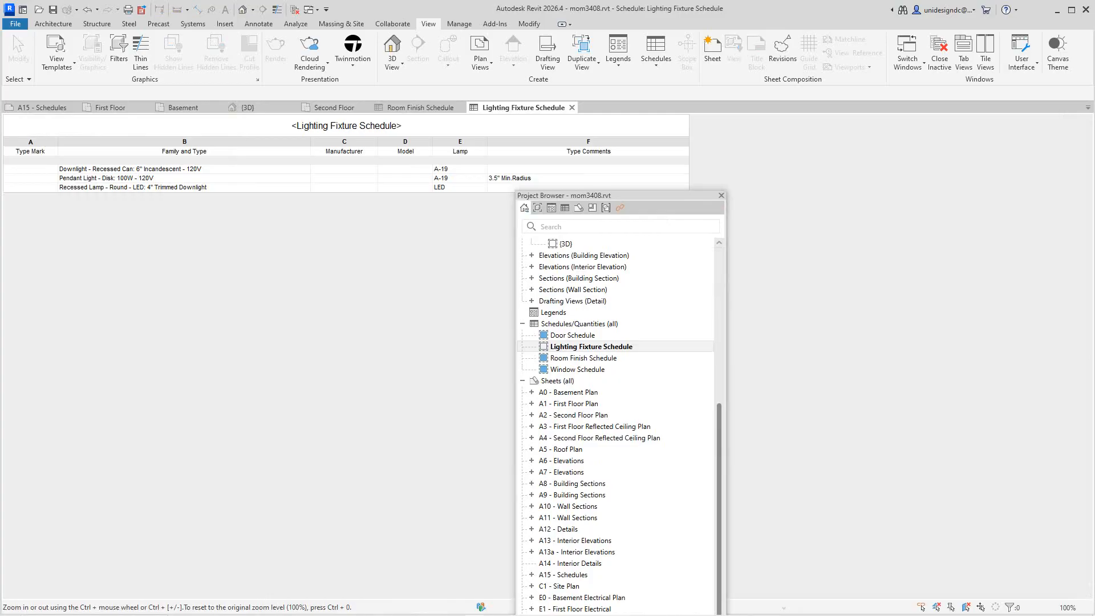
{"action": "left_click", "coordinate": [591, 346]}
{"action": "left_click_drag", "start_coordinate": [654, 198], "coordinate": [666, 149]}
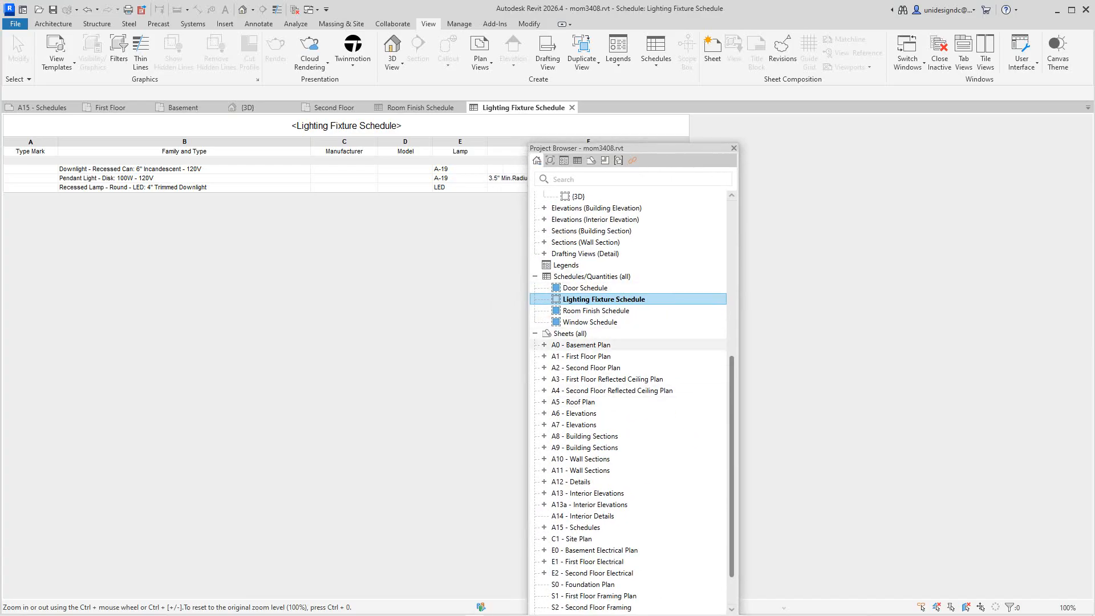
{"action": "left_click_drag", "start_coordinate": [665, 149], "coordinate": [652, 109]}
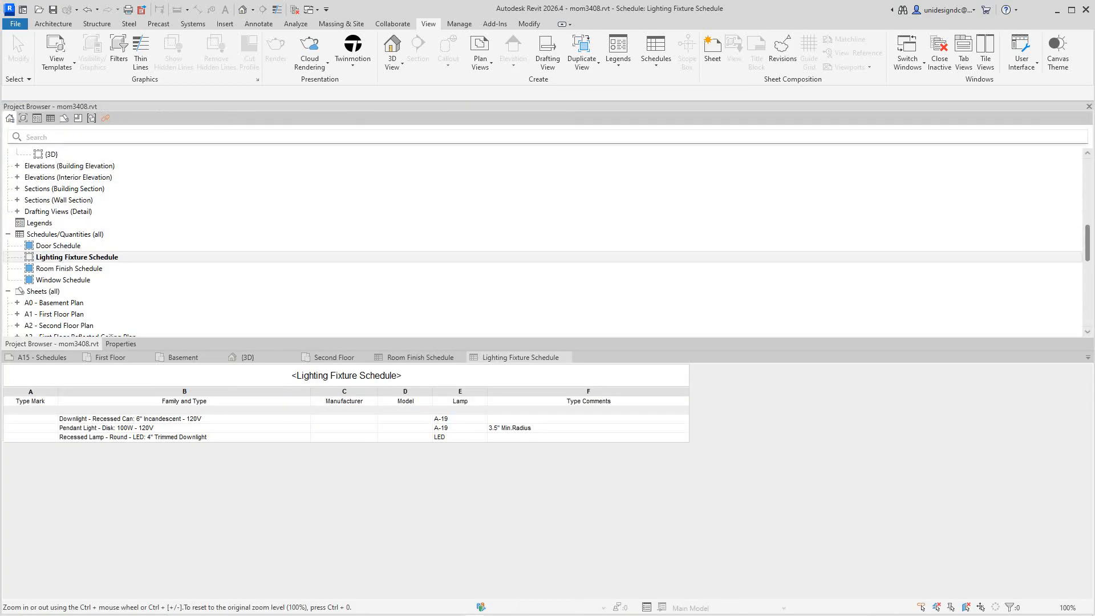
Examine the available and scheduled fields of the Lighting Fixture Schedule in its properties, and close them without changes
{"action": "left_click", "coordinate": [120, 343]}
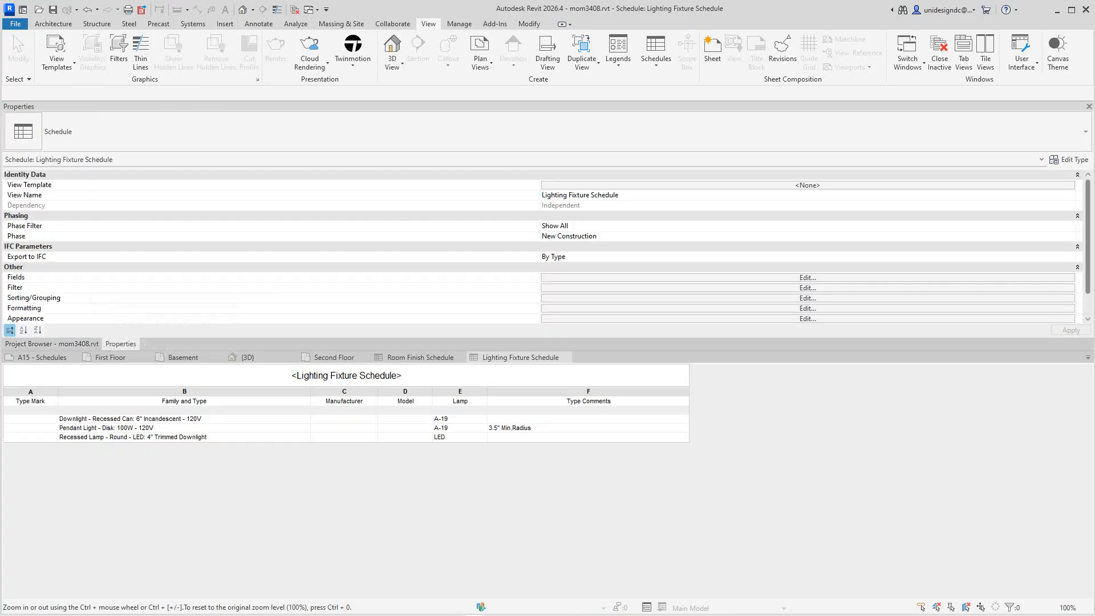
{"action": "left_click", "coordinate": [807, 277]}
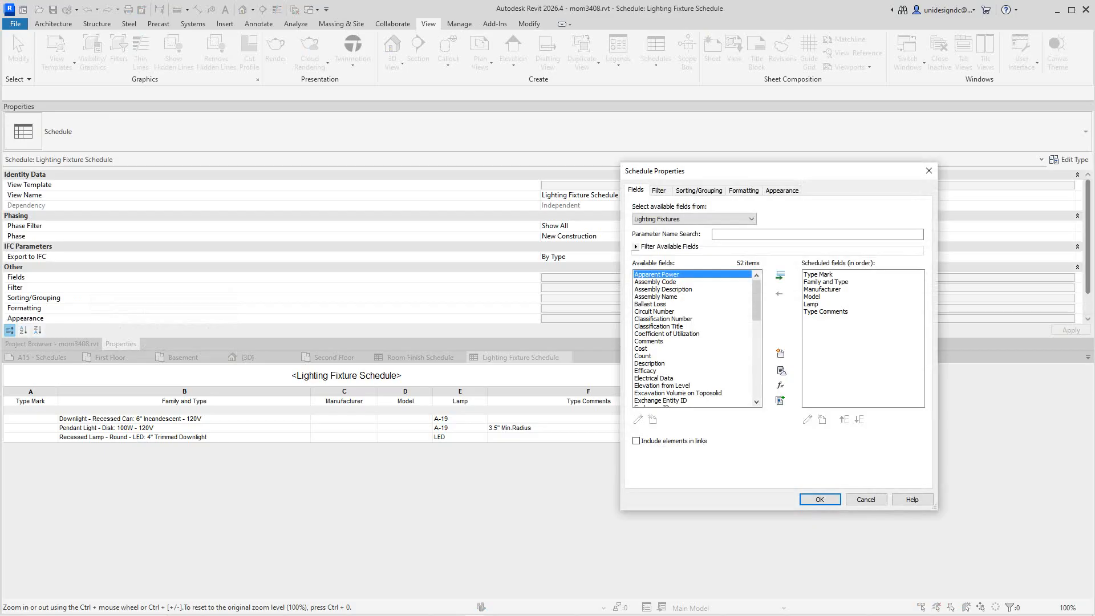
{"action": "scroll", "coordinate": [713, 342], "scroll_direction": "down", "scroll_amount": 3}
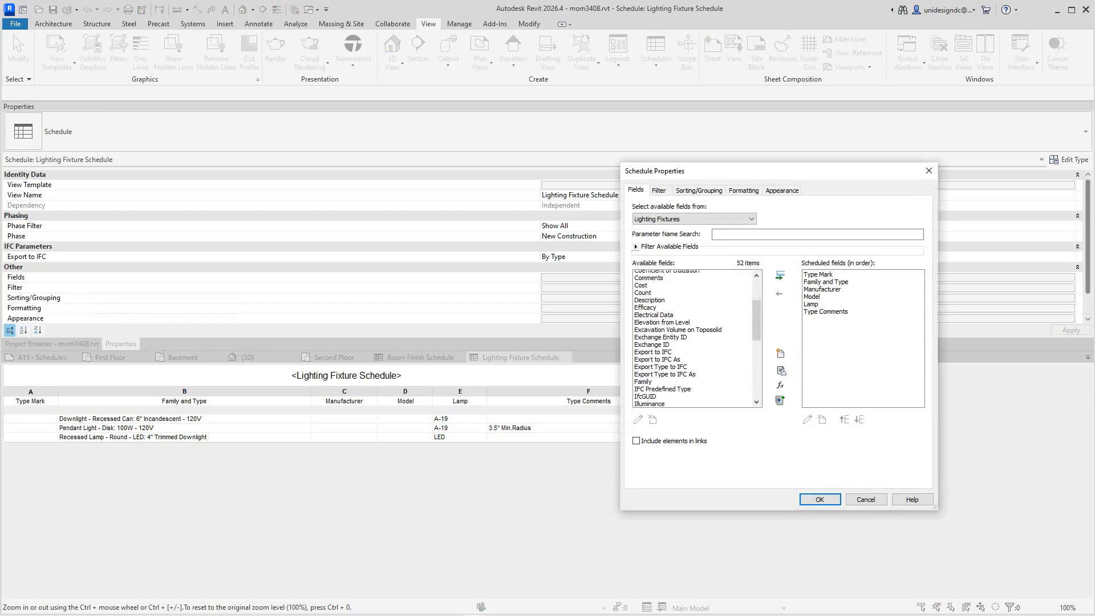
{"action": "scroll", "coordinate": [695, 338], "scroll_direction": "down", "scroll_amount": 6}
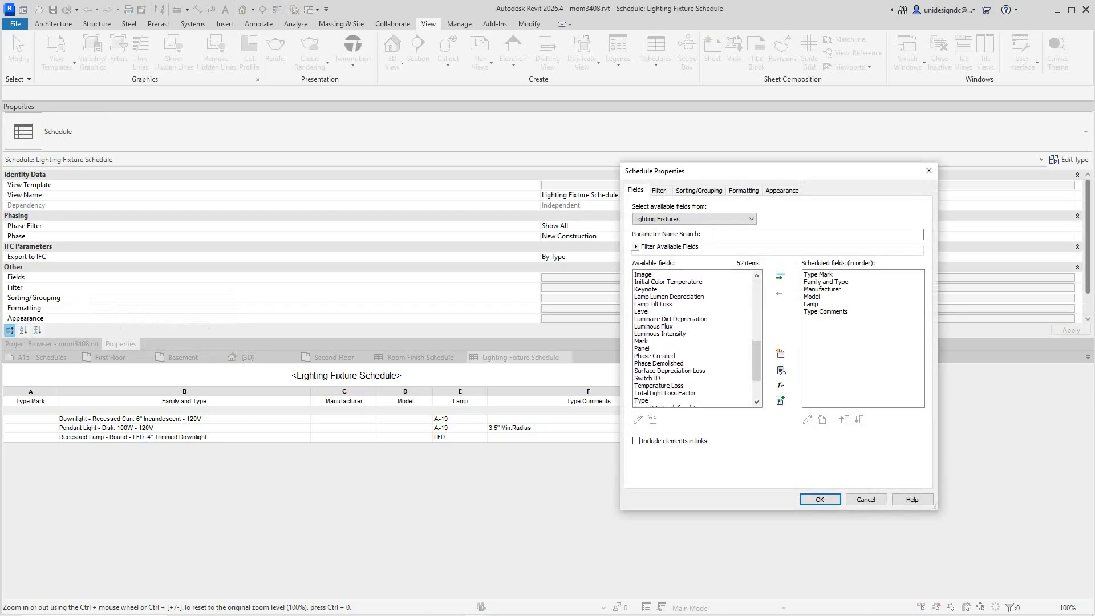
{"action": "scroll", "coordinate": [684, 356], "scroll_direction": "down", "scroll_amount": 3}
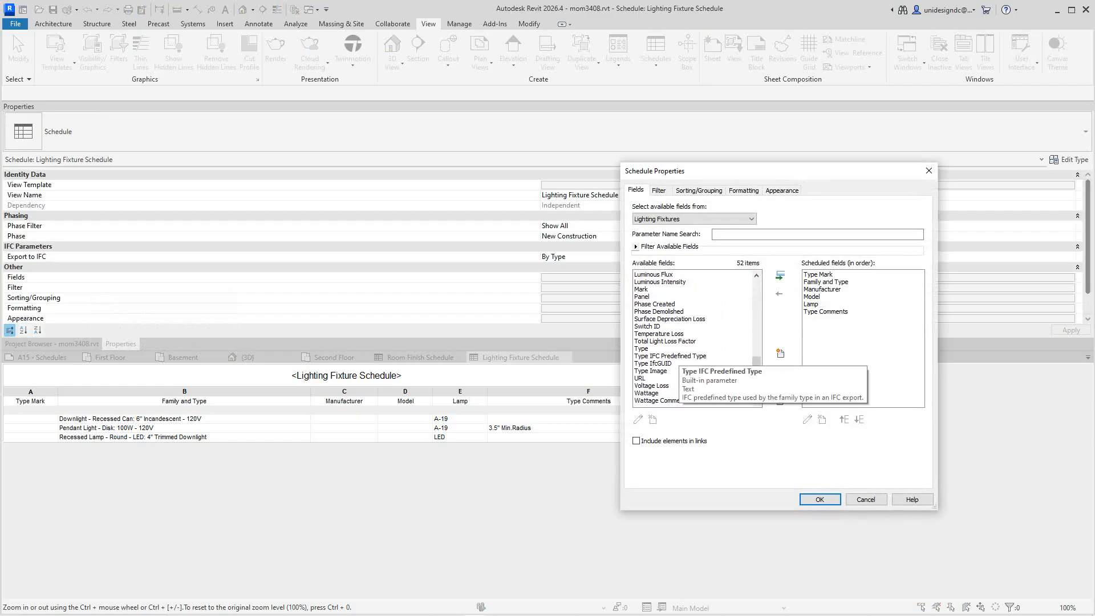
{"action": "scroll", "coordinate": [684, 357], "scroll_direction": "up", "scroll_amount": 5}
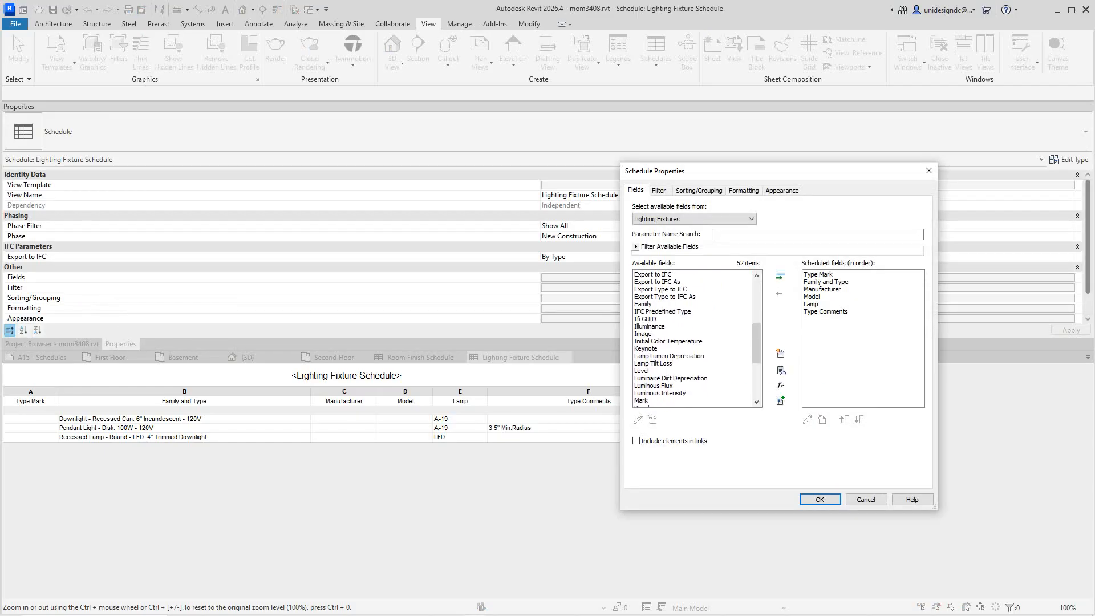
{"action": "scroll", "coordinate": [685, 357], "scroll_direction": "up", "scroll_amount": 4}
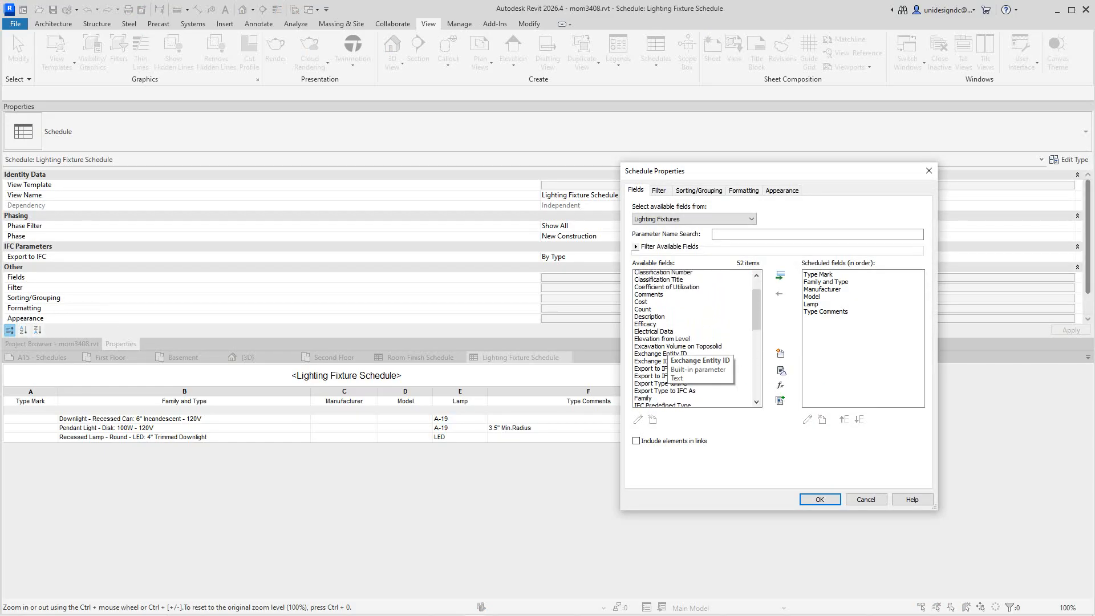
{"action": "scroll", "coordinate": [684, 356], "scroll_direction": "up", "scroll_amount": 2}
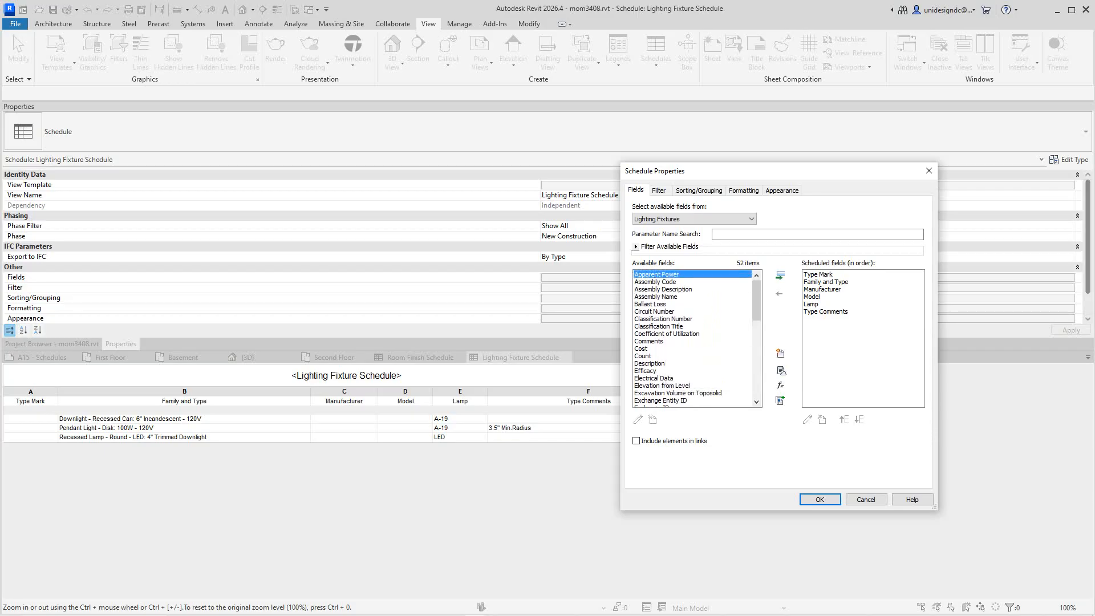
{"action": "left_click", "coordinate": [865, 499]}
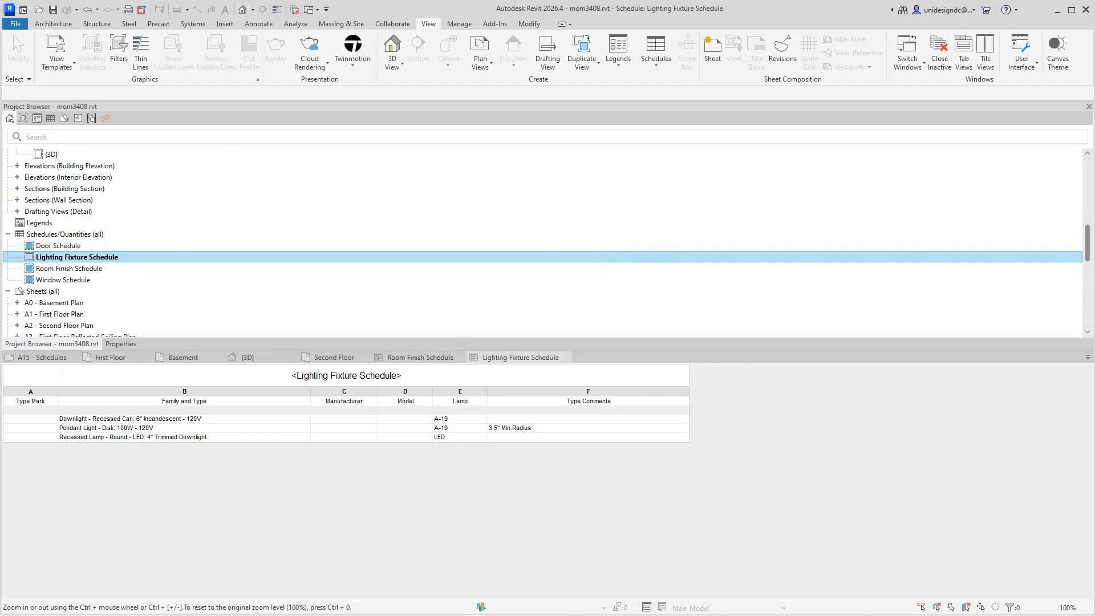
Switch to the {3D} view of the house and select the Lighting Fixture Schedule in the Project Browser
{"action": "left_click", "coordinate": [245, 357]}
{"action": "scroll", "coordinate": [74, 233], "scroll_direction": "down", "scroll_amount": 2}
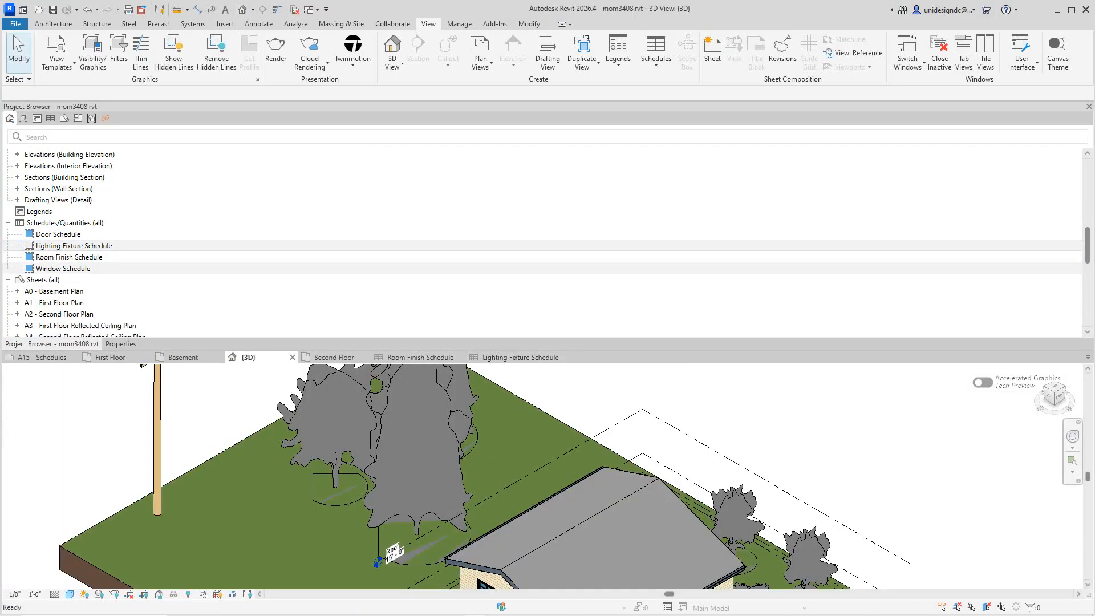
{"action": "scroll", "coordinate": [507, 390], "scroll_direction": "down", "scroll_amount": 3}
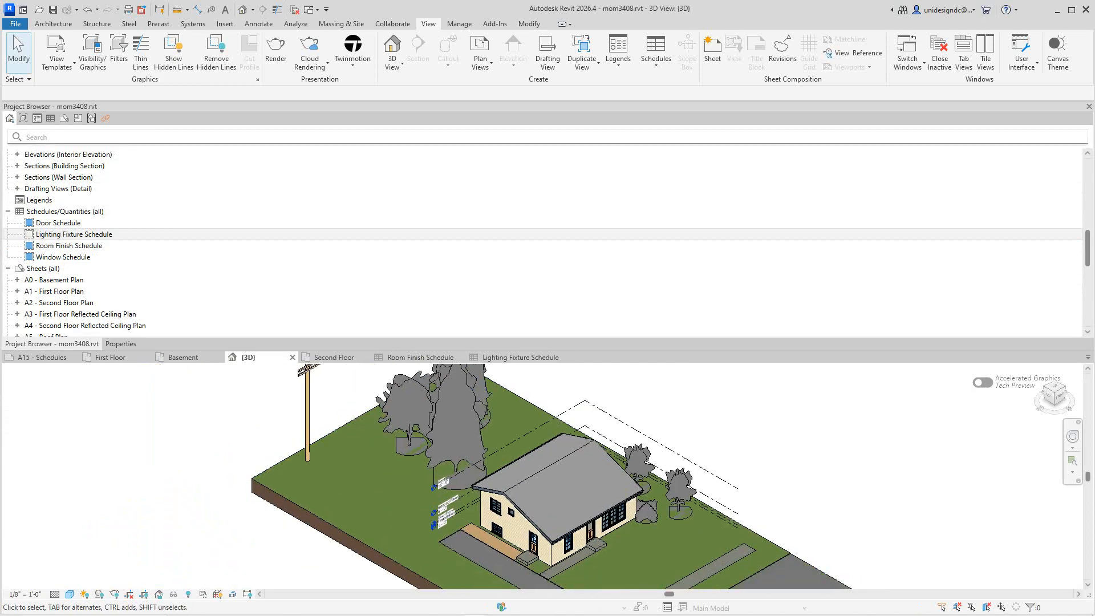
{"action": "left_click", "coordinate": [74, 233]}
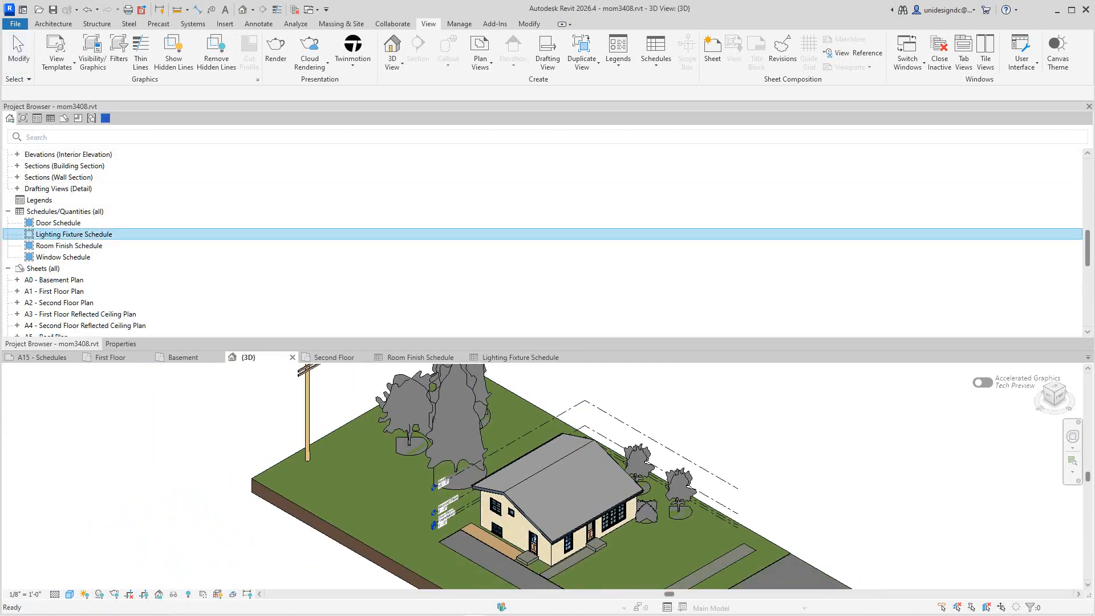
Undock the Project Browser and place it as a fully visible floating palette beside the house in the 3D view
{"action": "left_click_drag", "start_coordinate": [52, 106], "coordinate": [198, 154]}
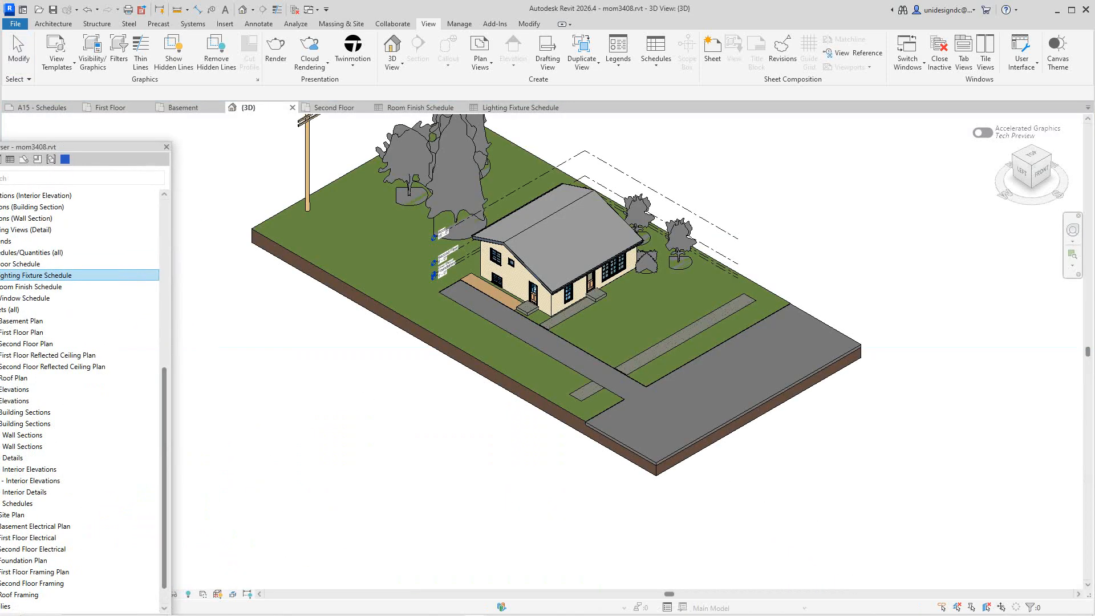
{"action": "scroll", "coordinate": [524, 245], "scroll_direction": "up", "scroll_amount": 6}
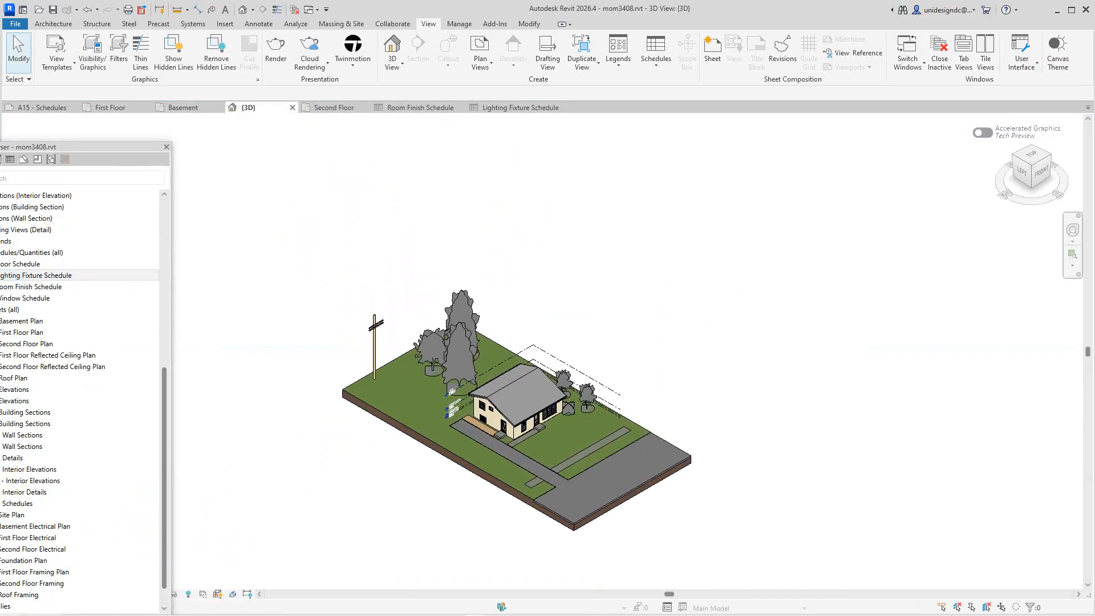
{"action": "scroll", "coordinate": [513, 387], "scroll_direction": "down", "scroll_amount": 3}
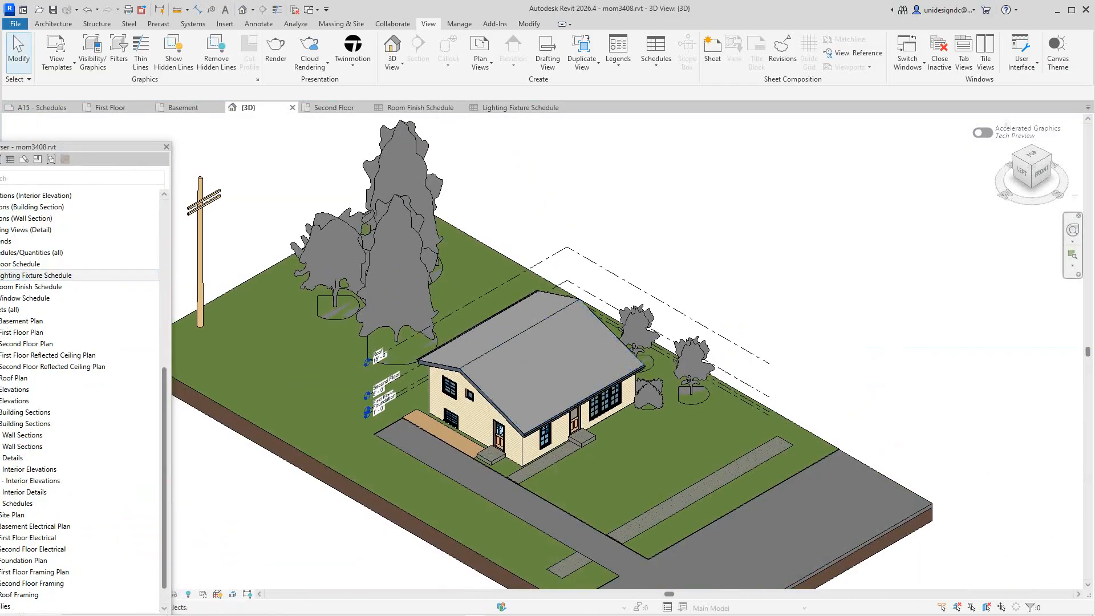
{"action": "left_click_drag", "start_coordinate": [110, 146], "coordinate": [181, 119]}
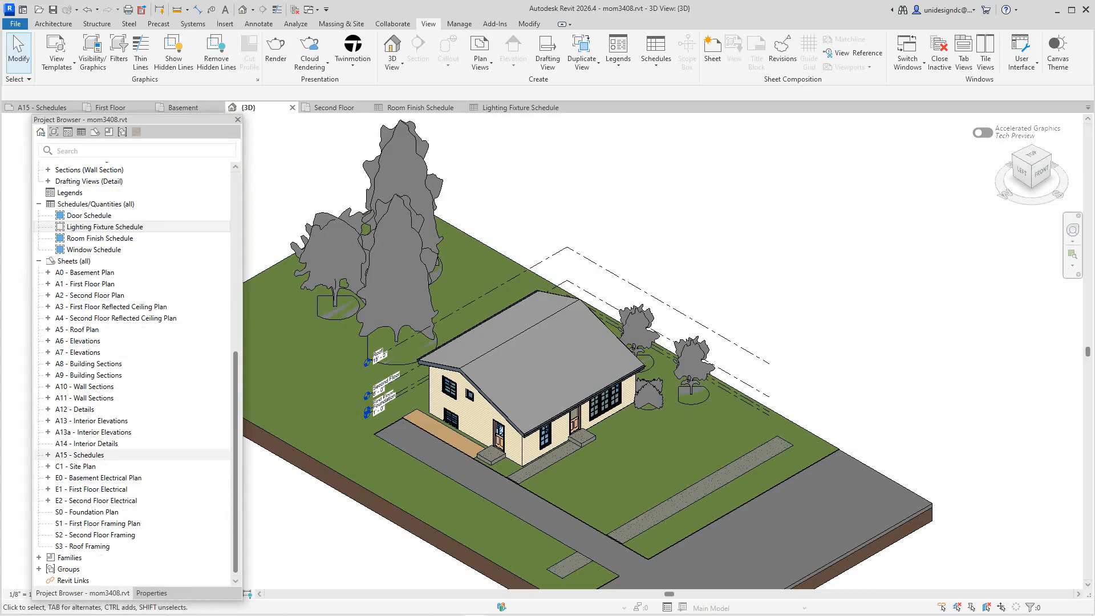
Open sheet A15 - Schedules and examine the door, room finish and window schedules placed on it
{"action": "double_click", "coordinate": [88, 455]}
{"action": "scroll", "coordinate": [489, 346], "scroll_direction": "down", "scroll_amount": 3}
{"action": "middle_click_drag", "start_coordinate": [489, 346], "coordinate": [573, 347]}
{"action": "scroll", "coordinate": [491, 314], "scroll_direction": "up", "scroll_amount": 7}
{"action": "middle_click_drag", "start_coordinate": [491, 314], "coordinate": [500, 310]}
{"action": "mouse_move", "coordinate": [478, 359]}
{"action": "middle_mouse_down"}
{"action": "mouse_move", "coordinate": [568, 354]}
{"action": "mouse_move", "coordinate": [535, 375]}
{"action": "mouse_move", "coordinate": [463, 354]}
{"action": "middle_mouse_up"}
{"action": "scroll", "coordinate": [568, 353], "scroll_direction": "down", "scroll_amount": 2}
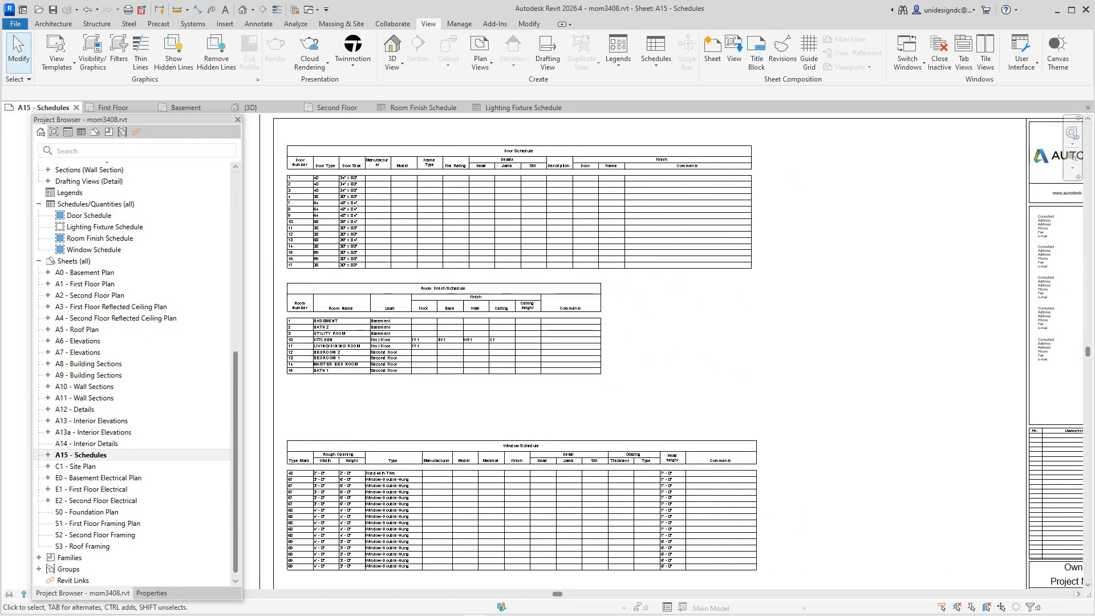
{"action": "scroll", "coordinate": [731, 345], "scroll_direction": "down", "scroll_amount": 2}
{"action": "middle_click_drag", "start_coordinate": [902, 556], "coordinate": [863, 522]}
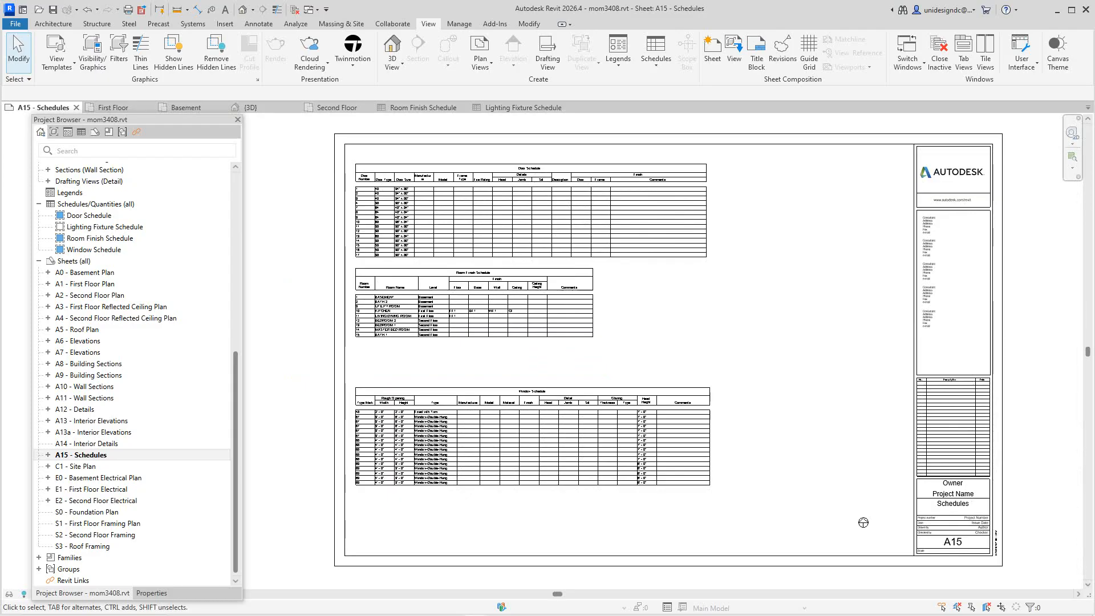